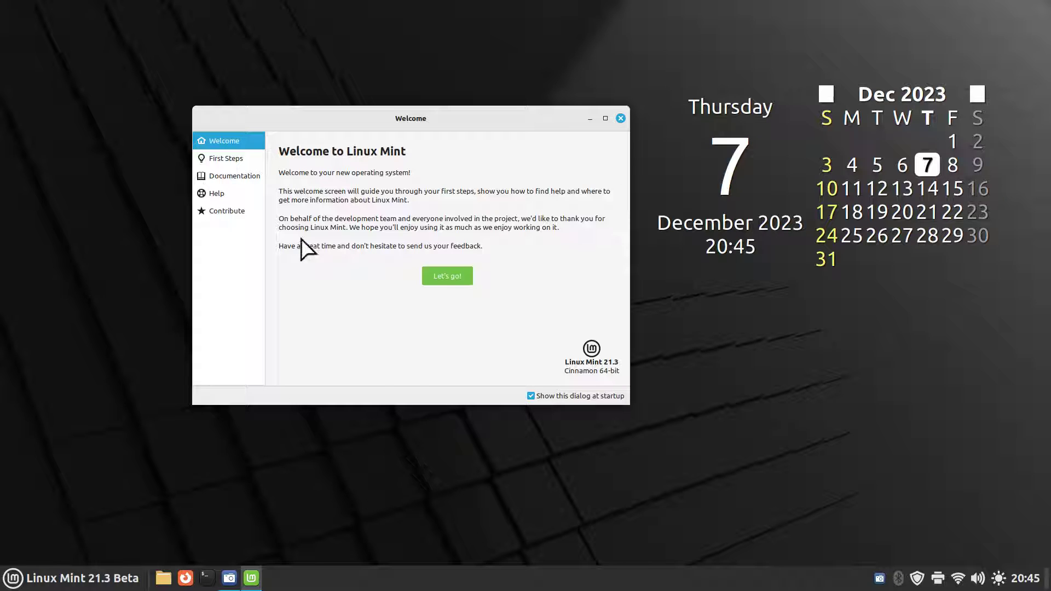
Step: Show the Welcome Screen's Documentation page with its Documentation, New Features and Release Notes entries
click(240, 176)
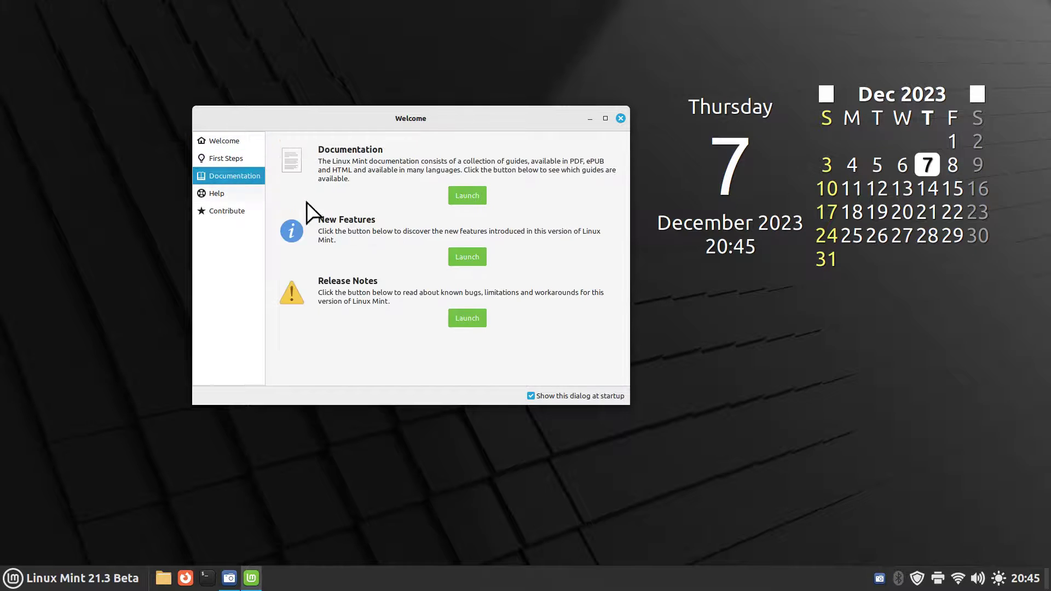
Step: Check the Release Notes and New Features pages, which both return 404, closing Firefox each time
click(467, 318)
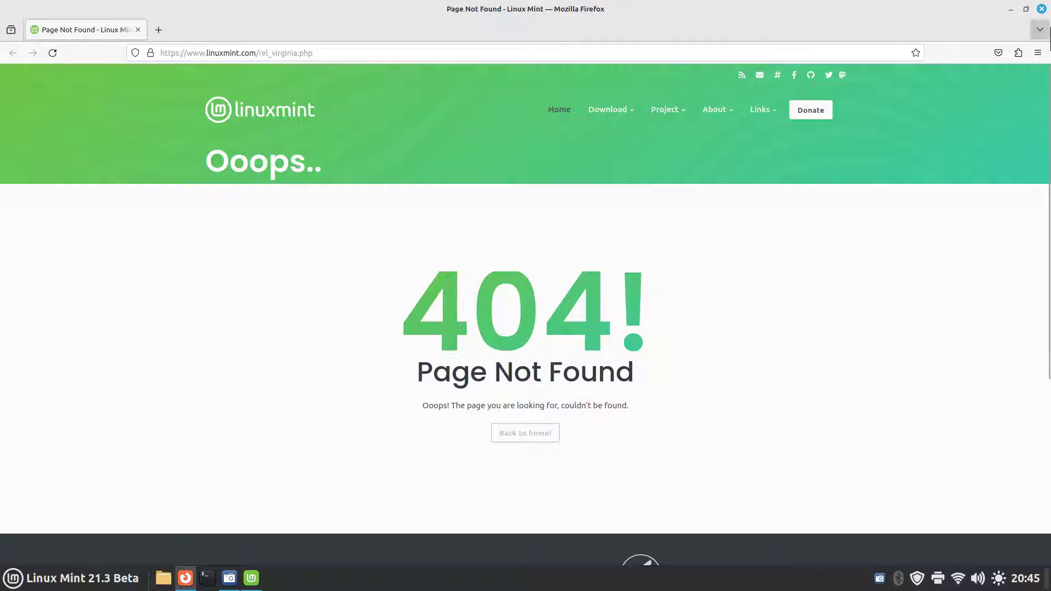
click(1040, 9)
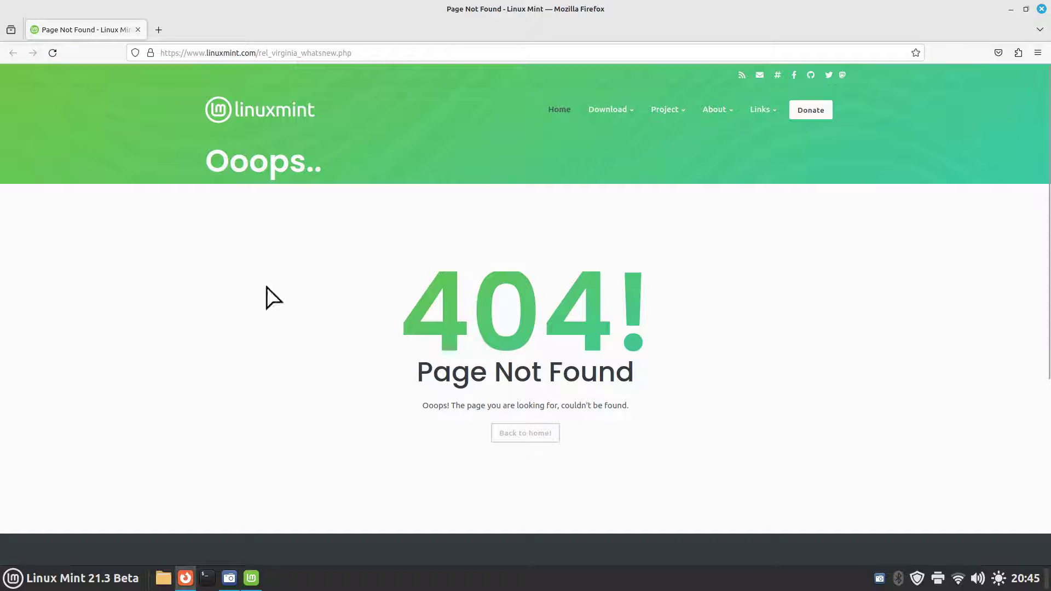
click(1042, 9)
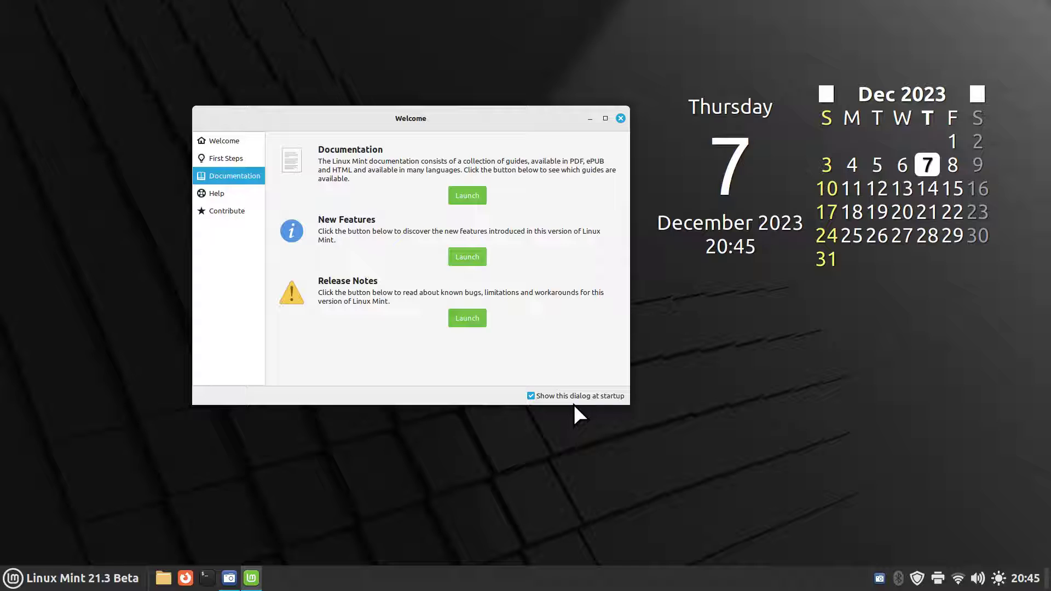
Step: Close the Linux Mint Welcome window to reveal the bare desktop
click(621, 118)
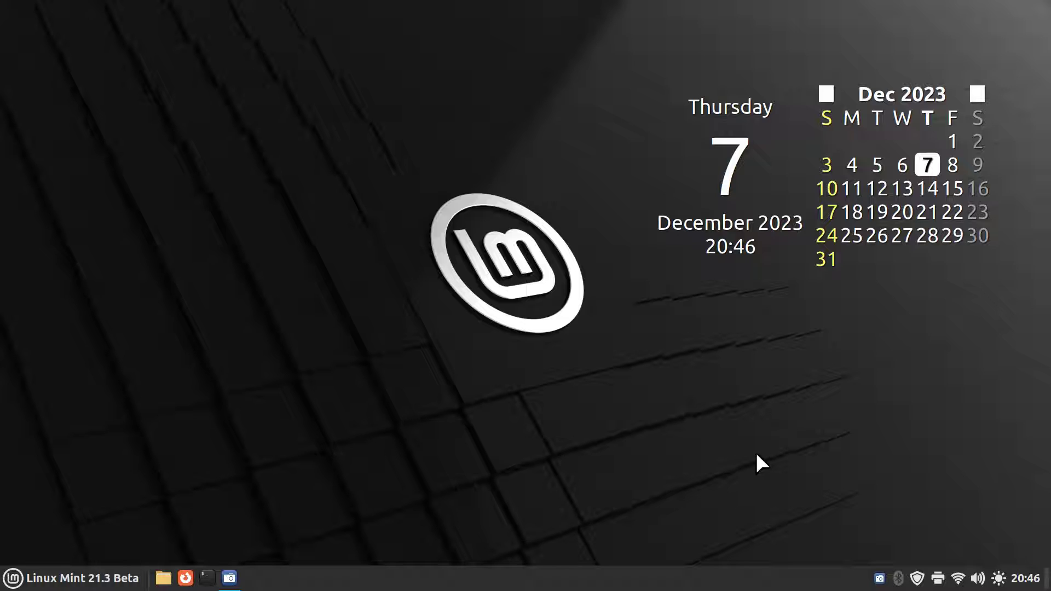
Step: Run inxi -Fxz in a new centred Terminal and enlarge its text
click(206, 578)
drag(350, 33, 403, 197)
text(inxi -Fxz)
key(Return)
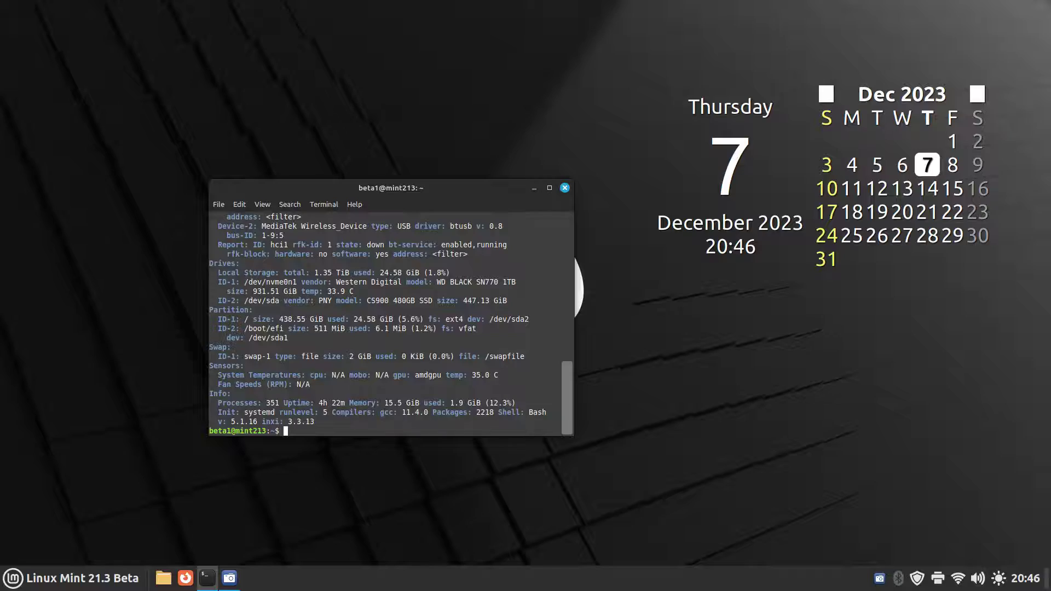
key(ctrl+plus)
key(ctrl+plus)
key(ctrl+plus)
key(ctrl+plus)
key(ctrl+plus)
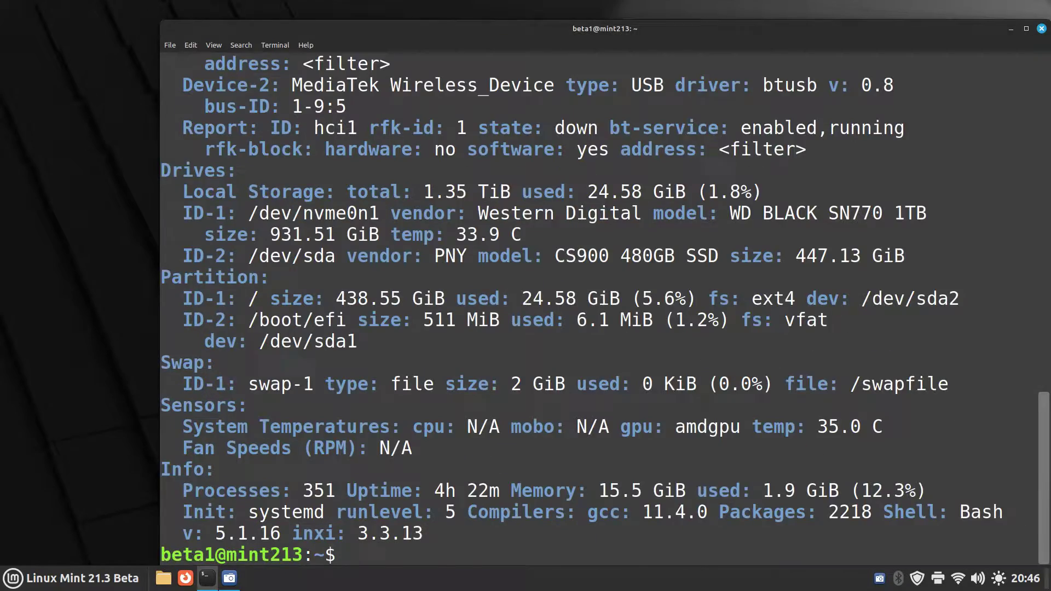
scroll(548, 131, up, 10)
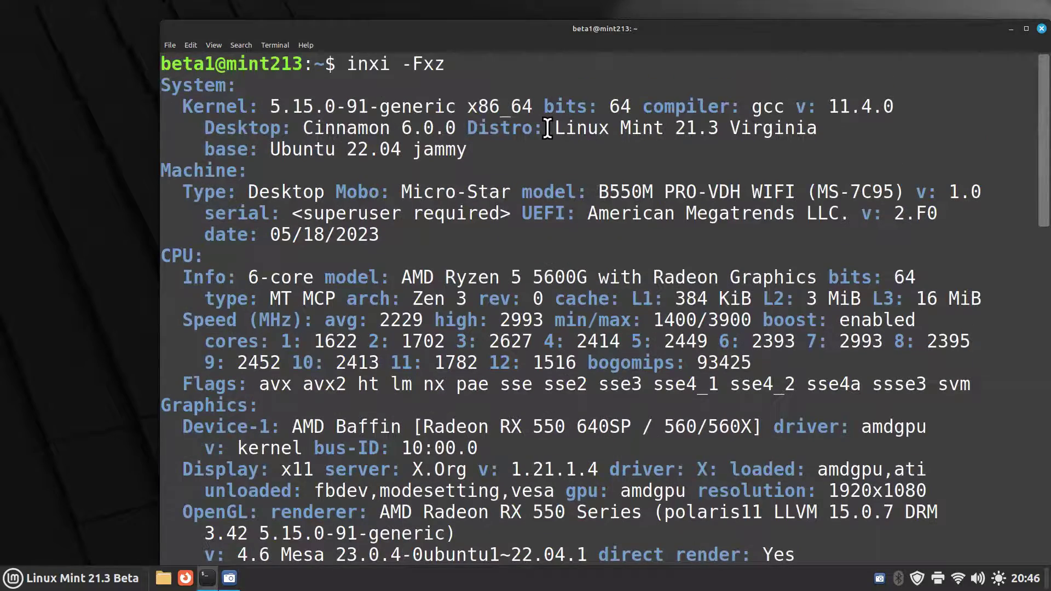
Step: Highlight the Mint 21.3 Virginia distro, 5.15 kernel, Cinnamon 6.0.0, Ubuntu base, B550M board and Ryzen 5 5600G
drag(549, 129, 897, 104)
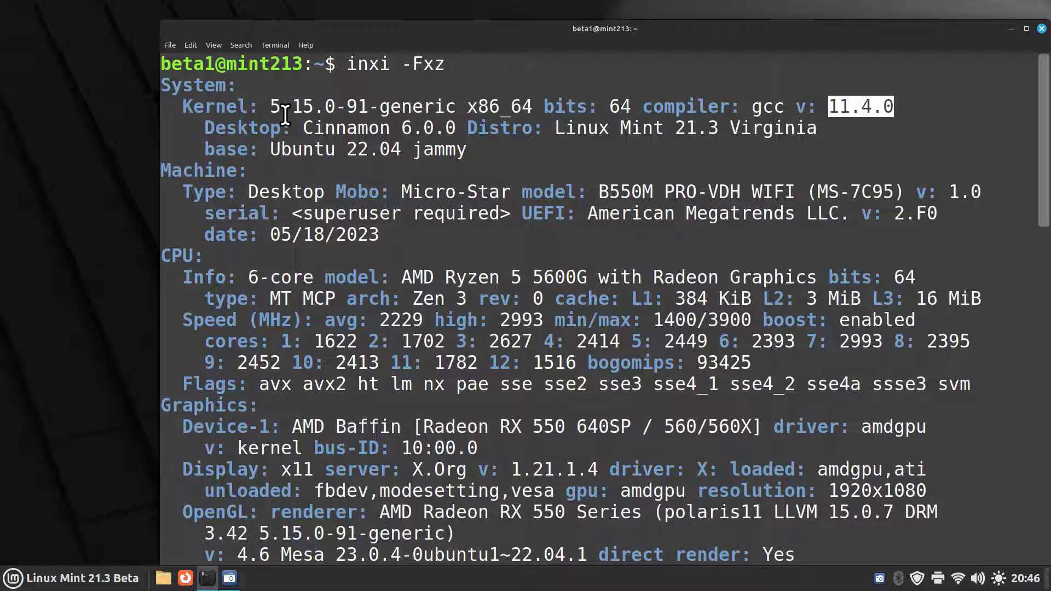
drag(271, 109, 327, 109)
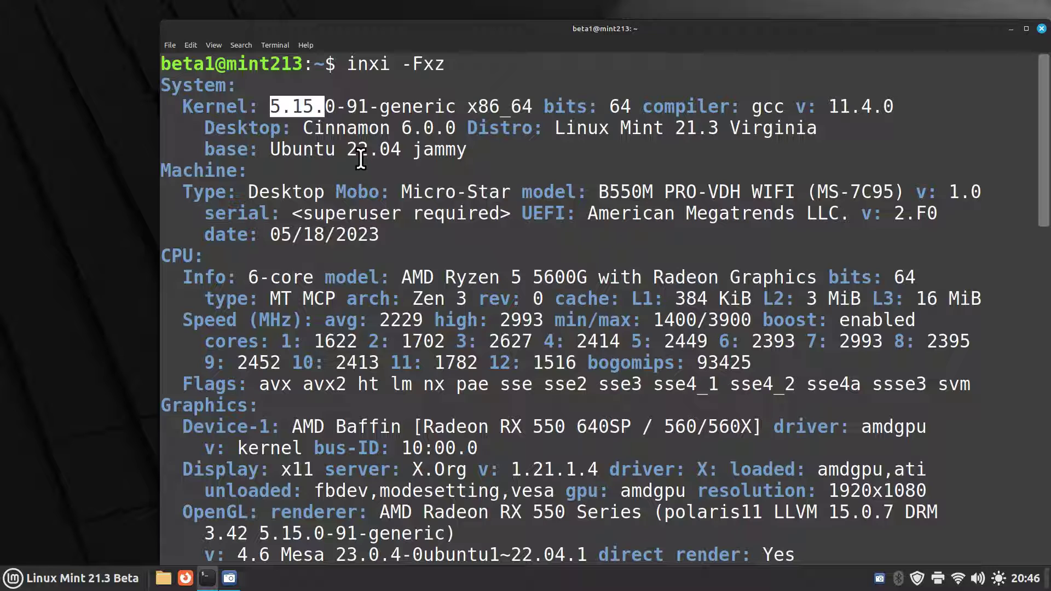
drag(304, 129, 456, 129)
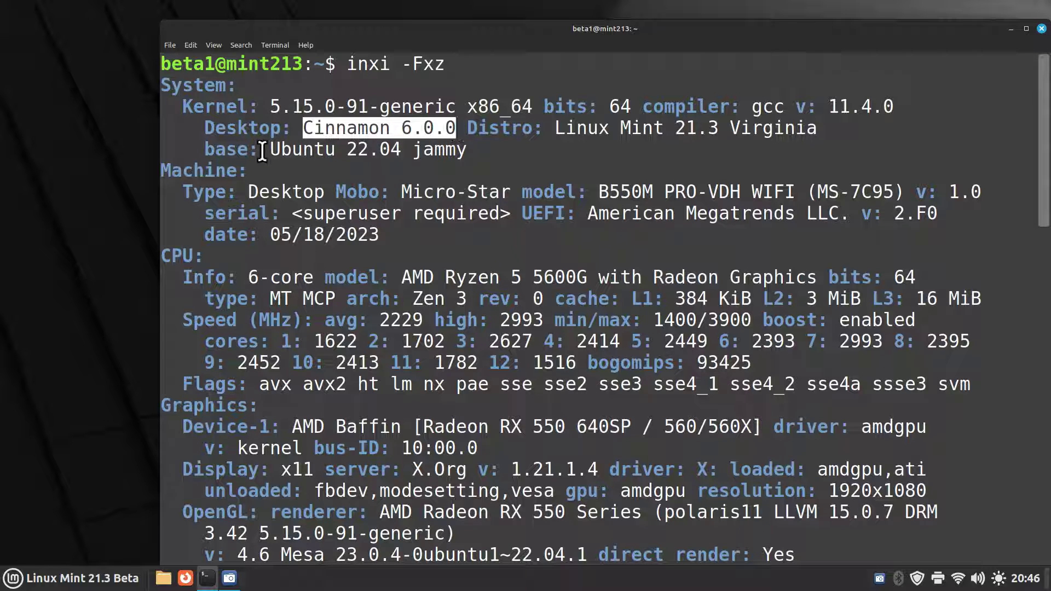
drag(271, 149, 468, 150)
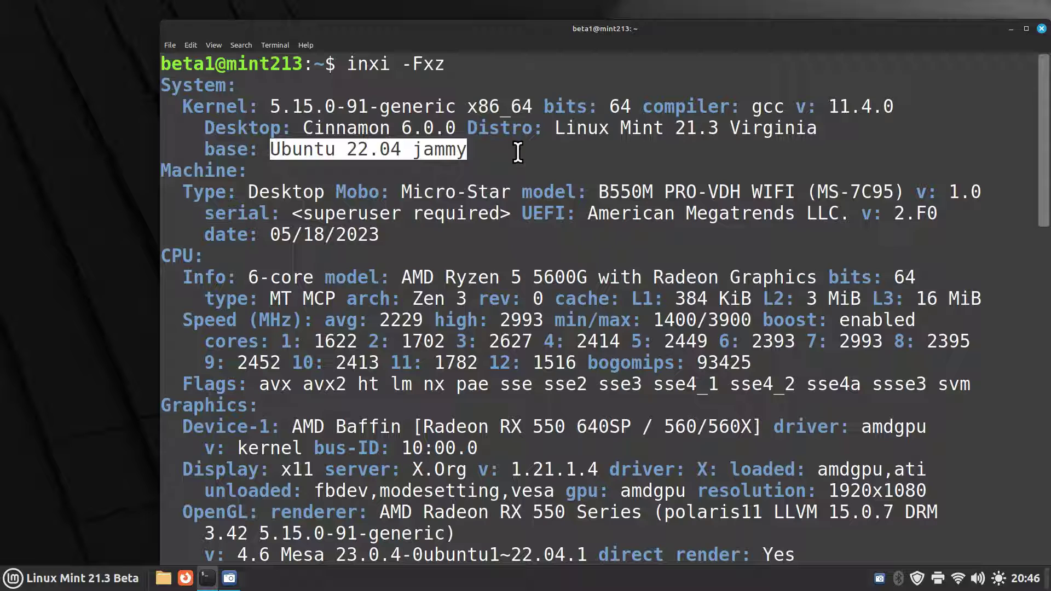
click(594, 193)
drag(594, 192, 654, 192)
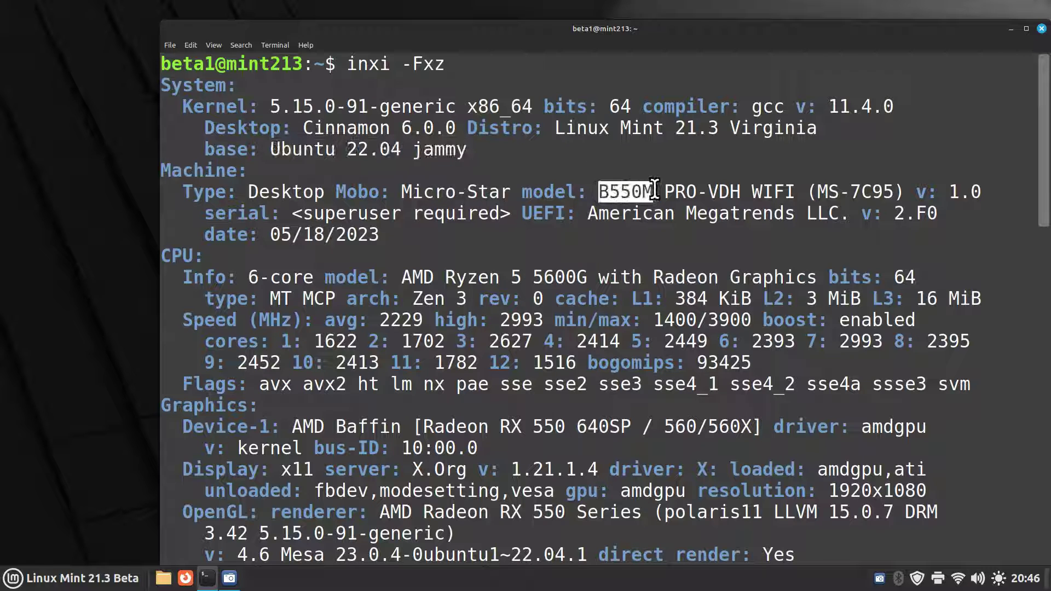
click(401, 277)
drag(401, 277, 589, 276)
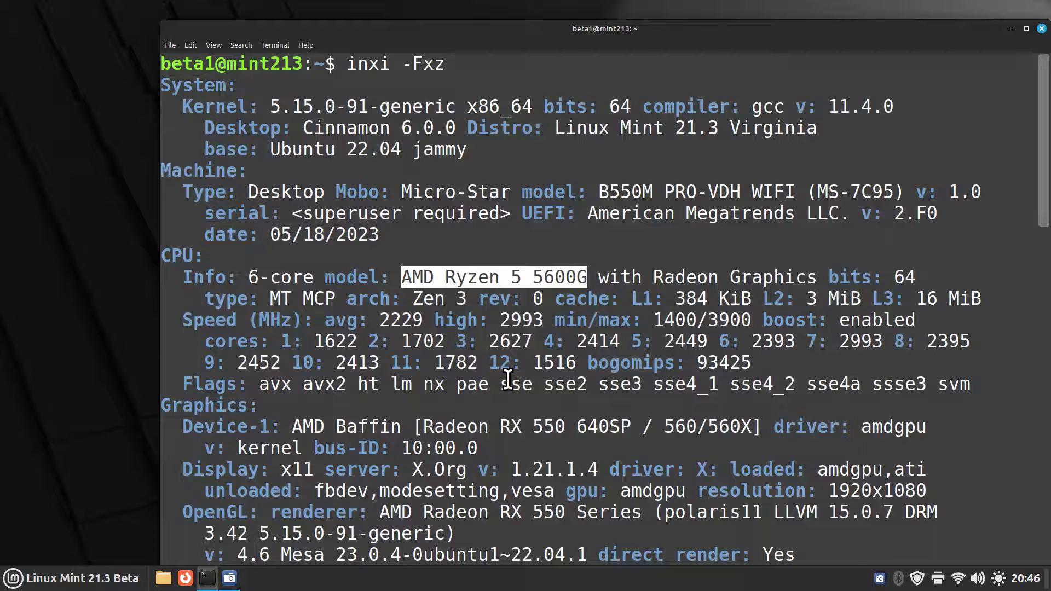
Step: Highlight the Radeon RX 550 graphics card and 1920x1080 resolution, then close the terminal
scroll(512, 373, down, 2)
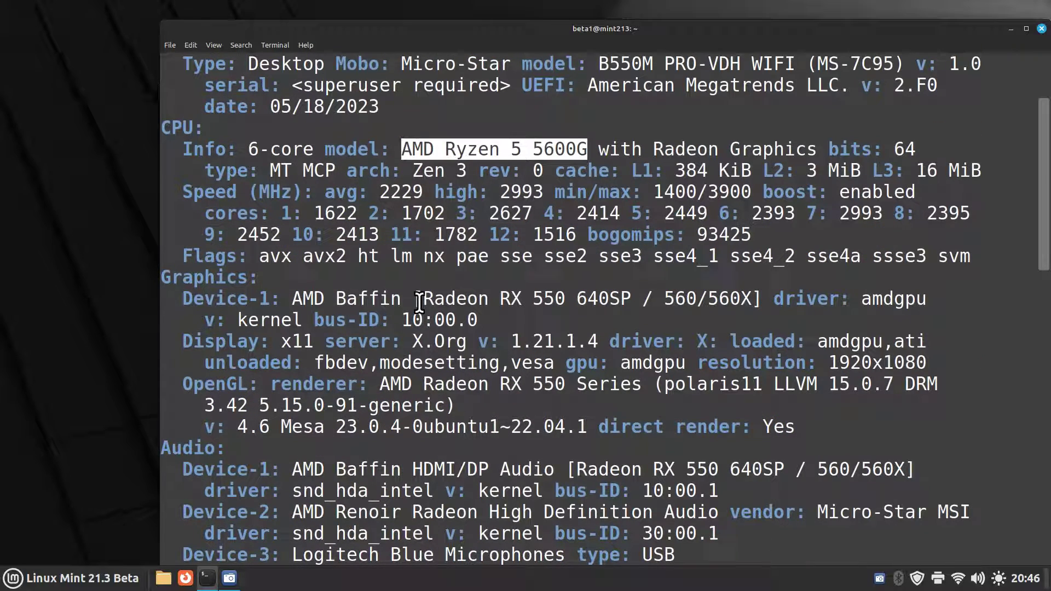
drag(423, 301, 567, 302)
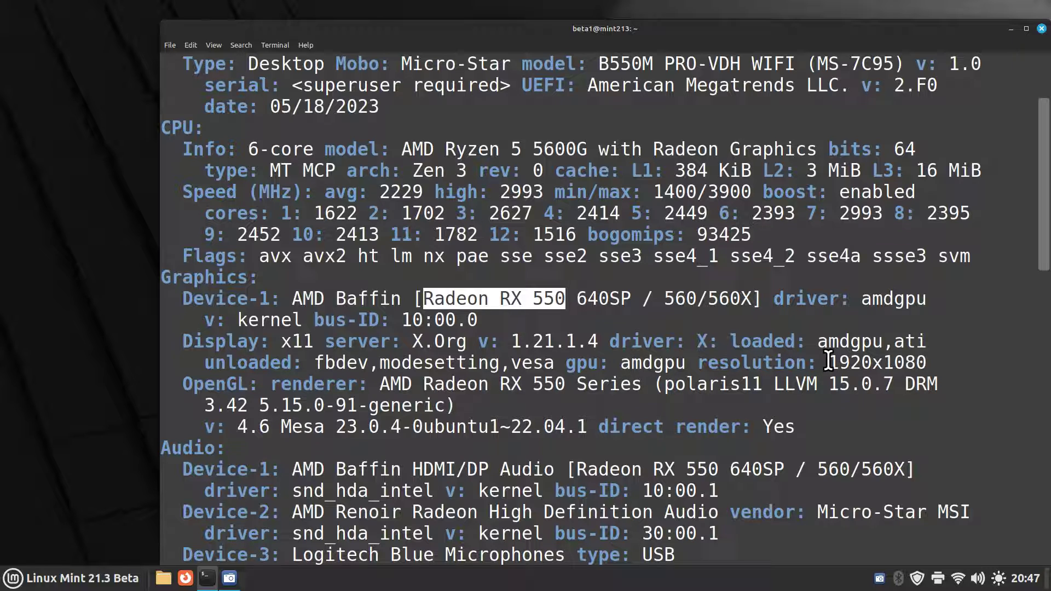
drag(828, 363, 1029, 362)
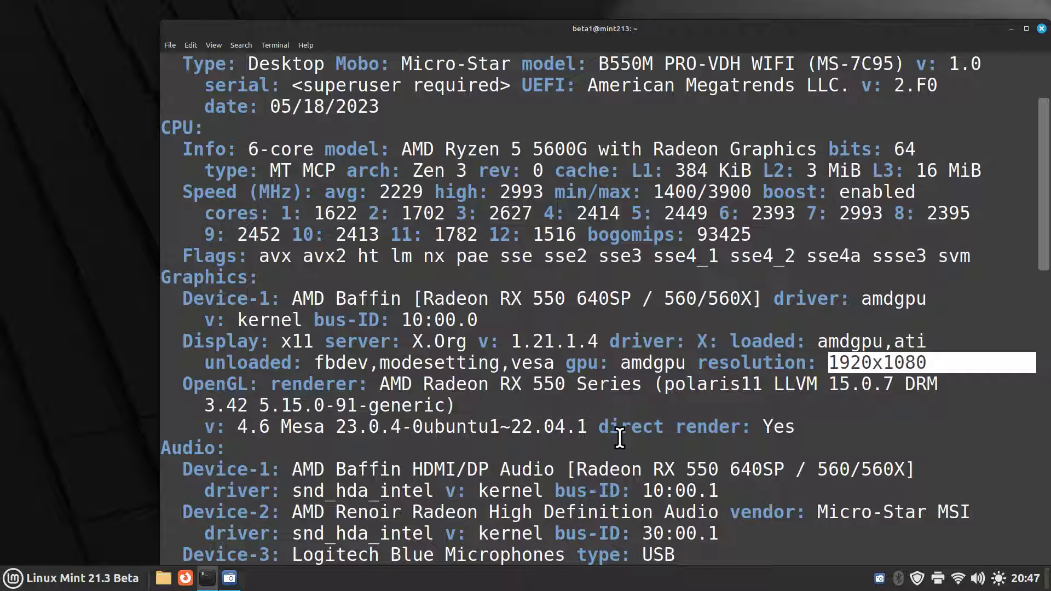
key(super+d)
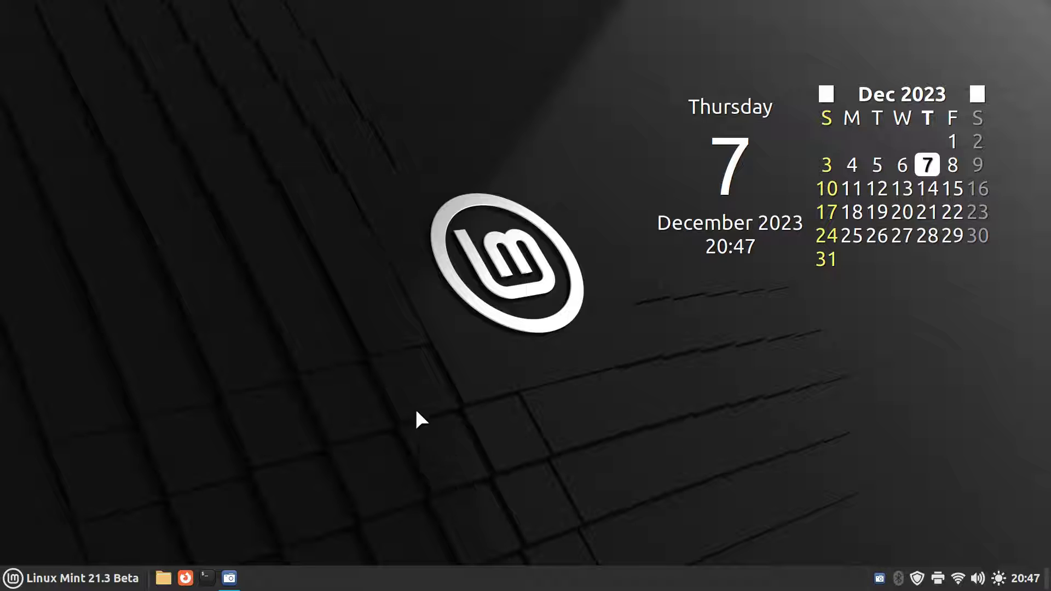
Step: From the desktop menu, open background settings and try the Virginia Bulgaria, Corsica and Iceland wallpapers
right_click(248, 134)
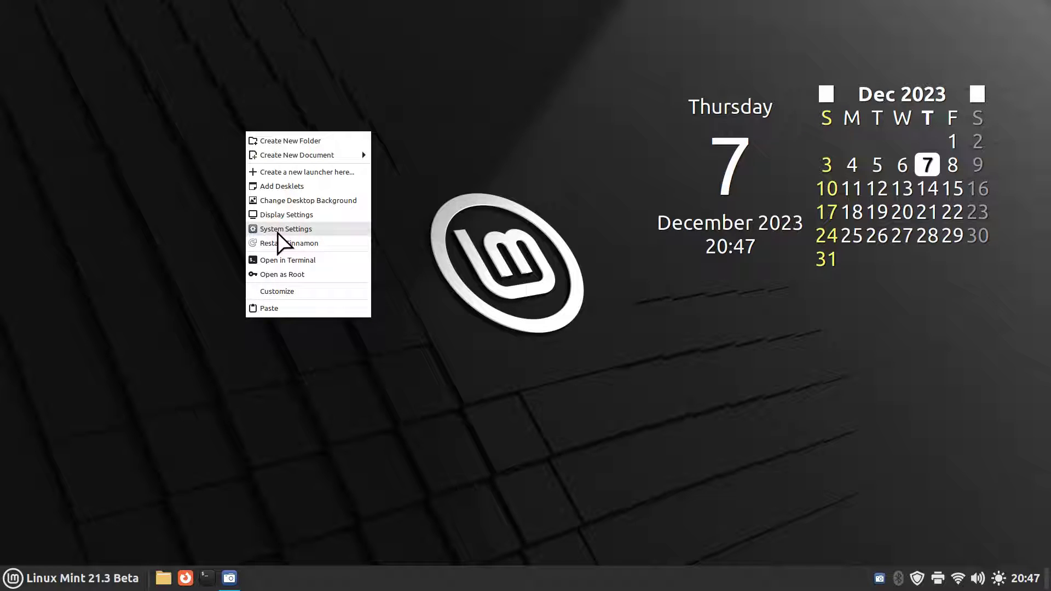
click(301, 201)
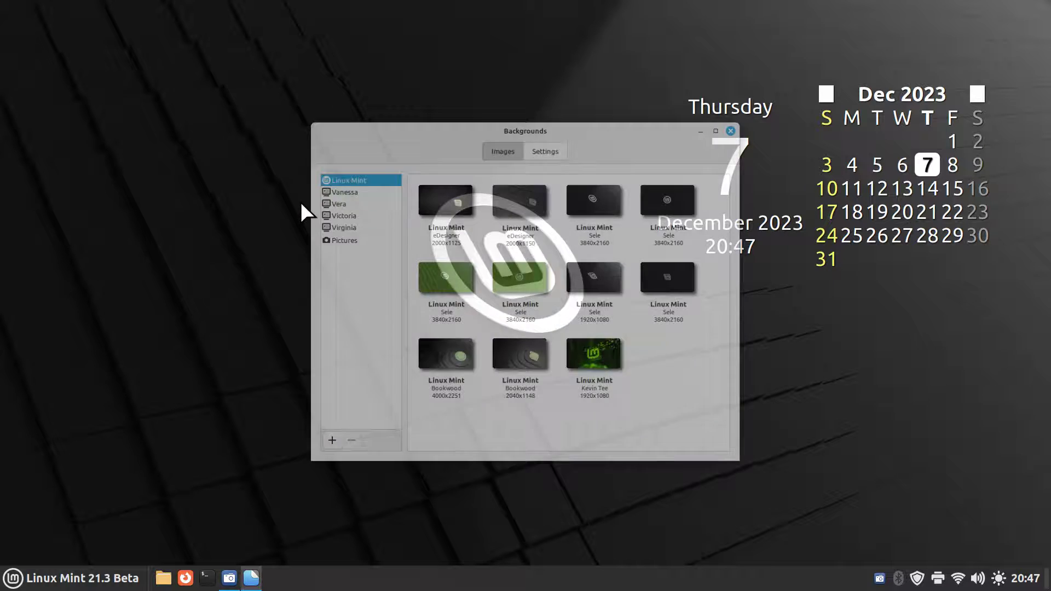
click(330, 228)
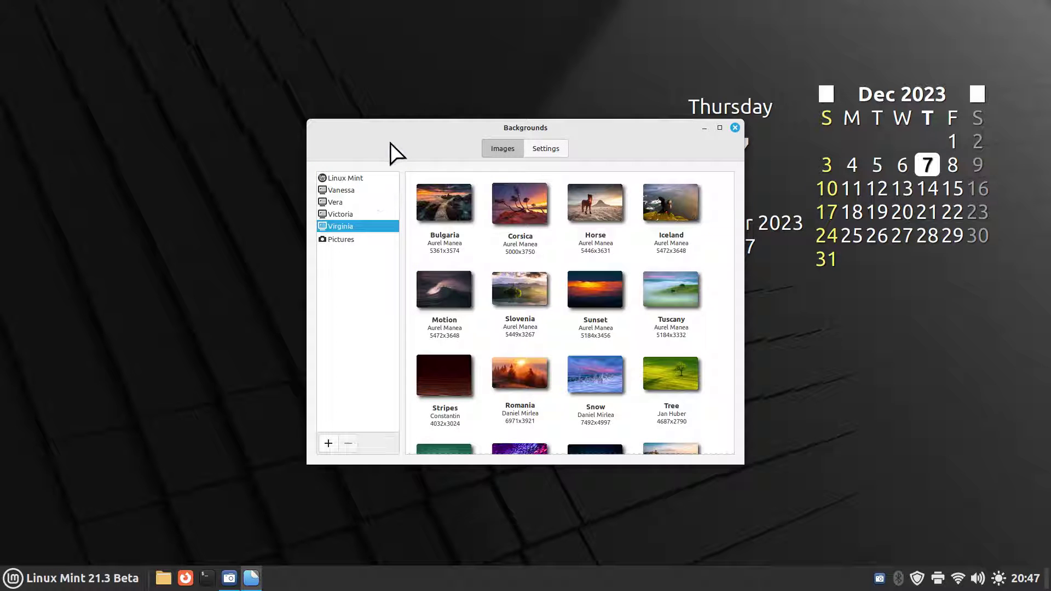
click(446, 201)
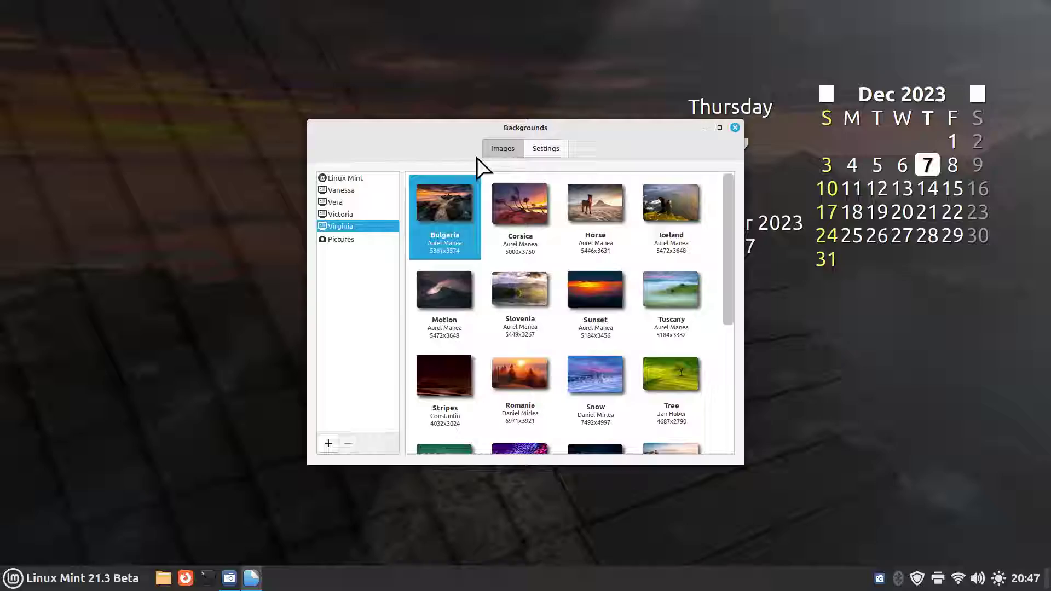
drag(432, 138, 490, 145)
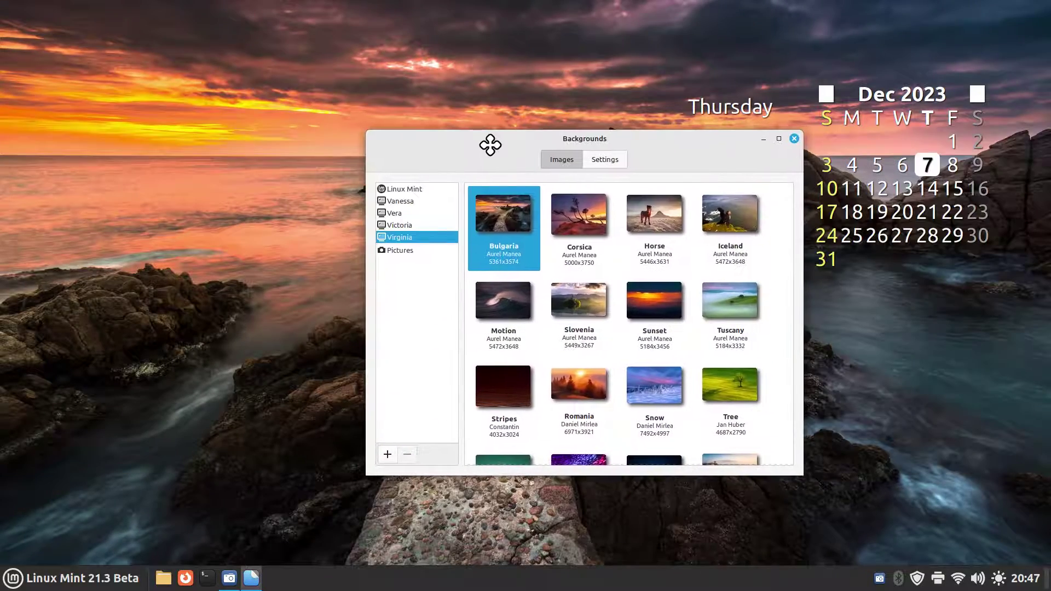
click(587, 219)
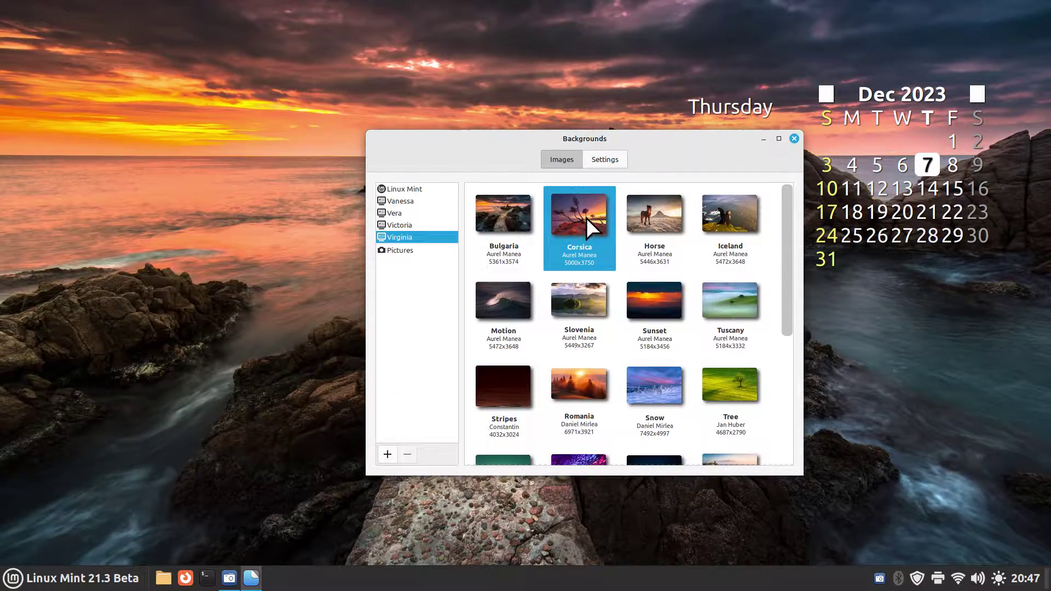
mouse_move(497, 149)
mouse_down()
mouse_move(803, 164)
mouse_move(491, 164)
mouse_up()
click(725, 232)
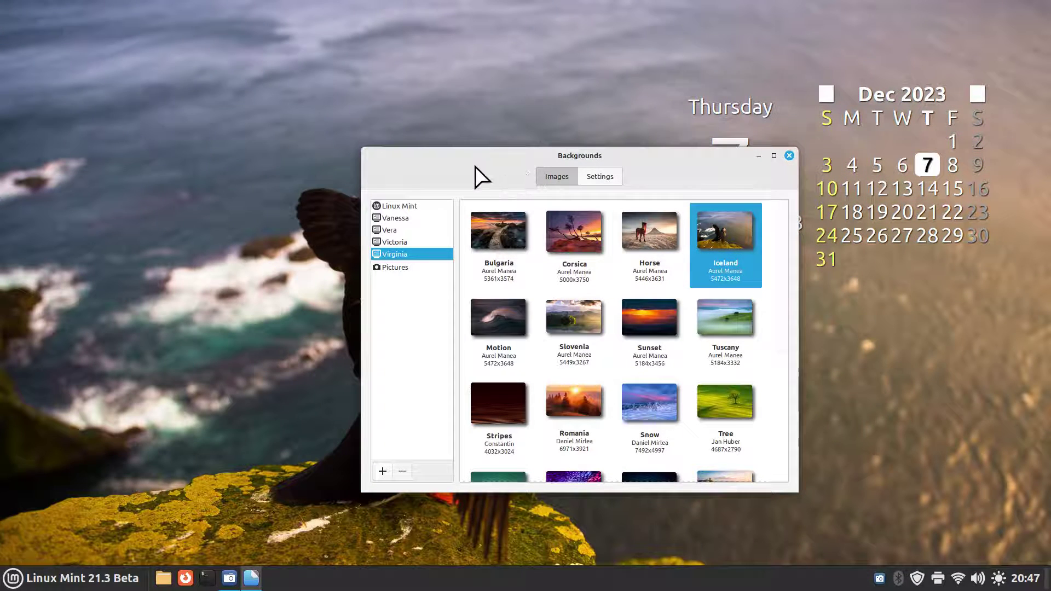
Step: Try the Slovenia wallpaper, then apply the dark Linux Mint Sele image instead
drag(475, 175, 767, 179)
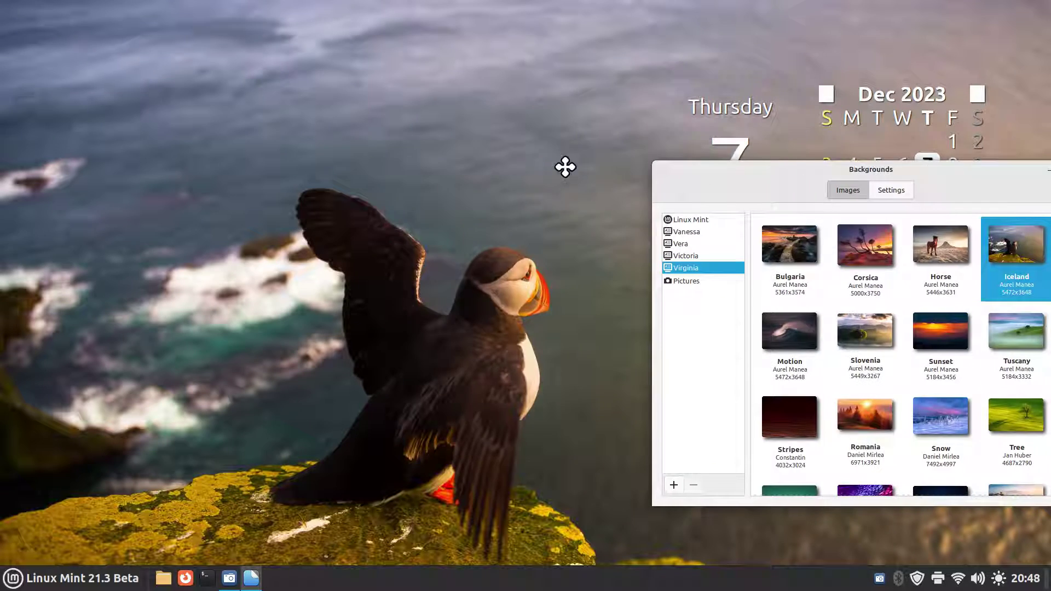
drag(565, 167, 404, 176)
click(558, 297)
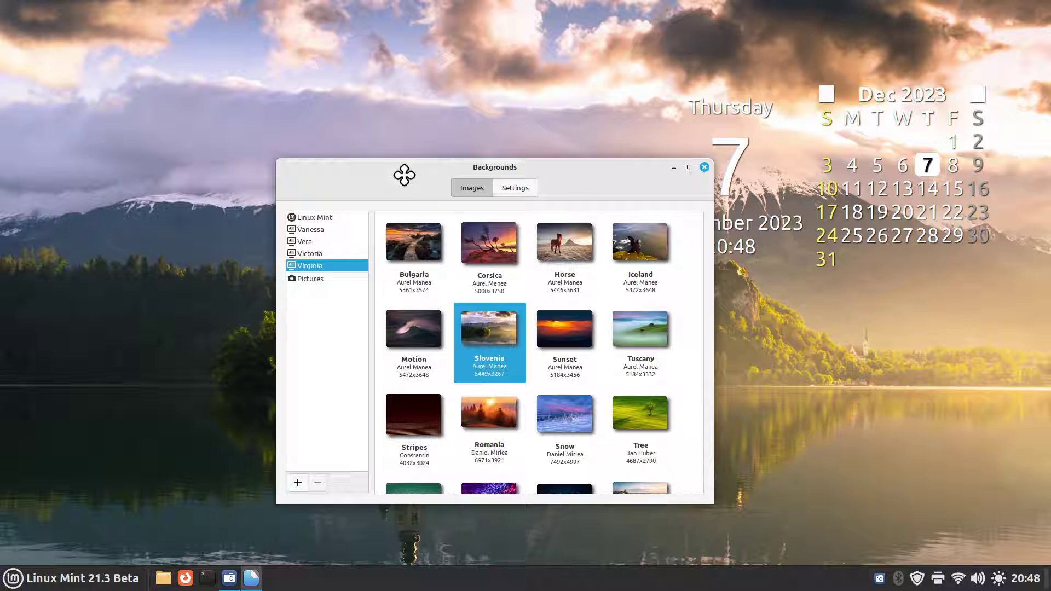
click(337, 218)
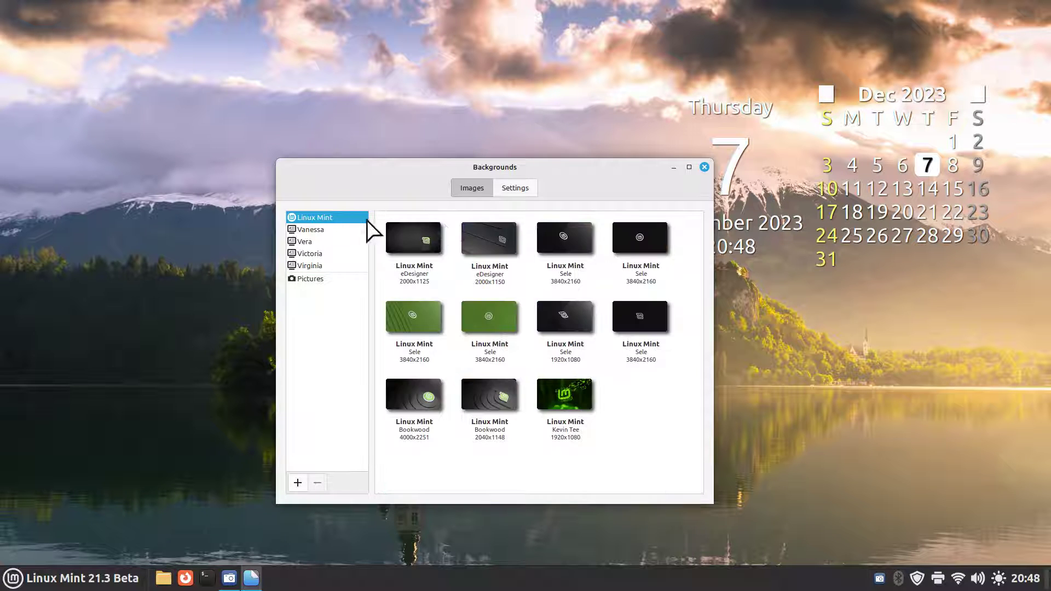
click(570, 231)
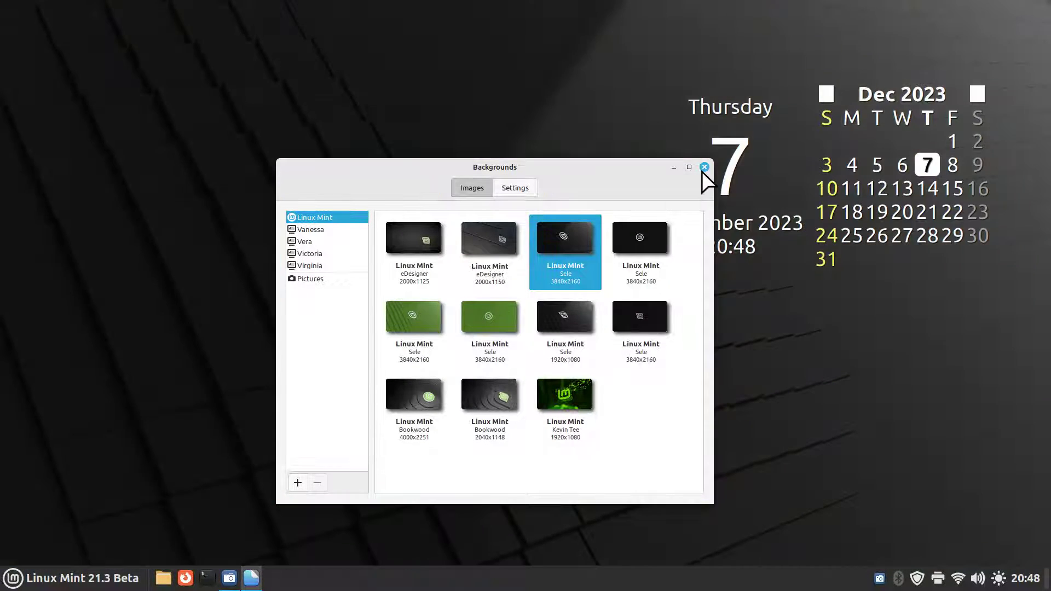
Step: Close Backgrounds and open System Settings from the desktop context menu, repositioning its window
click(703, 168)
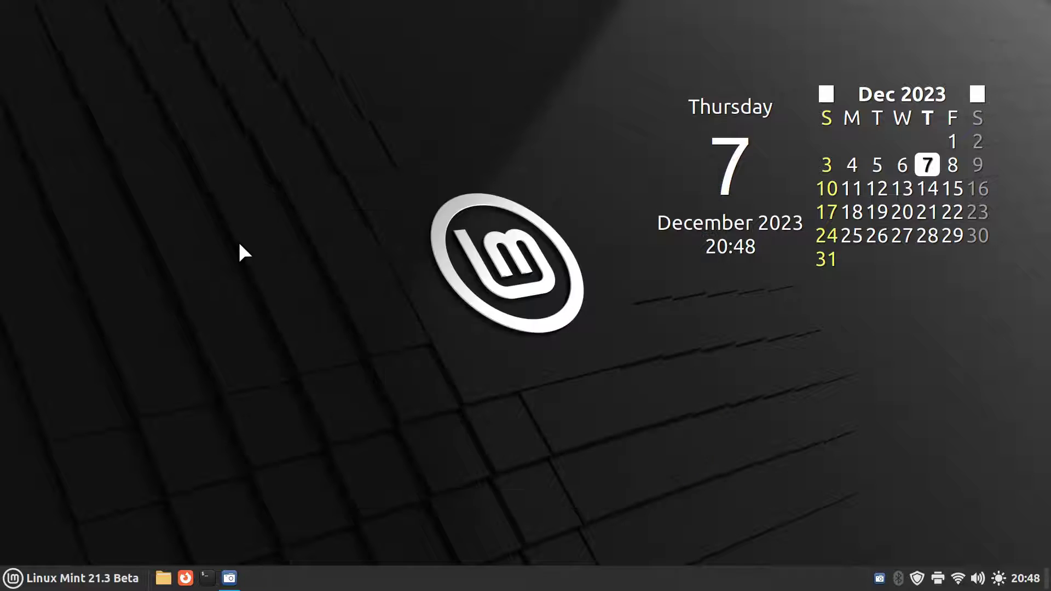
right_click(227, 212)
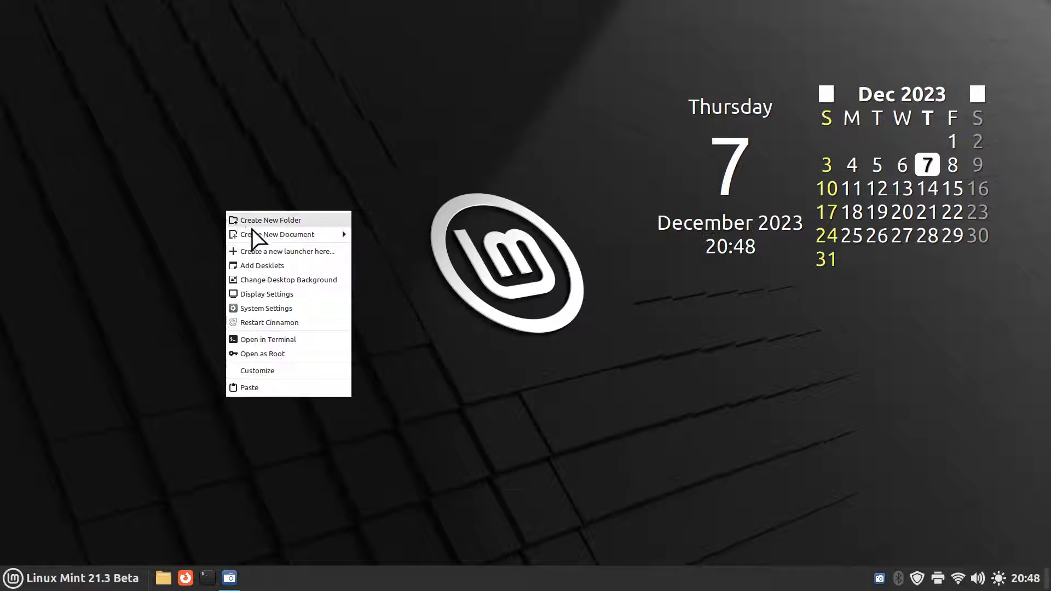
click(274, 310)
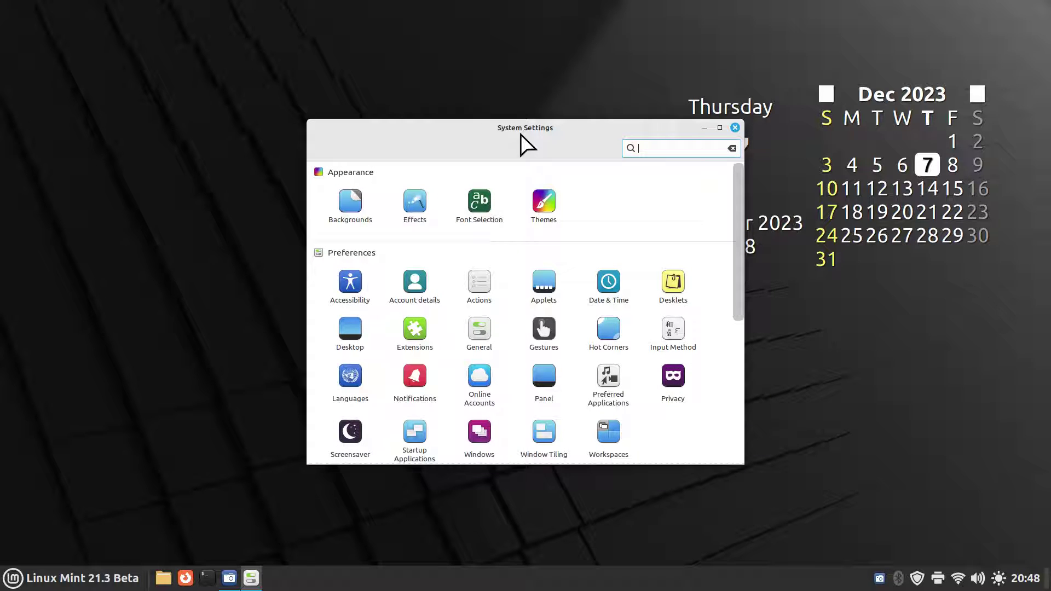
click(473, 137)
drag(473, 136, 382, 121)
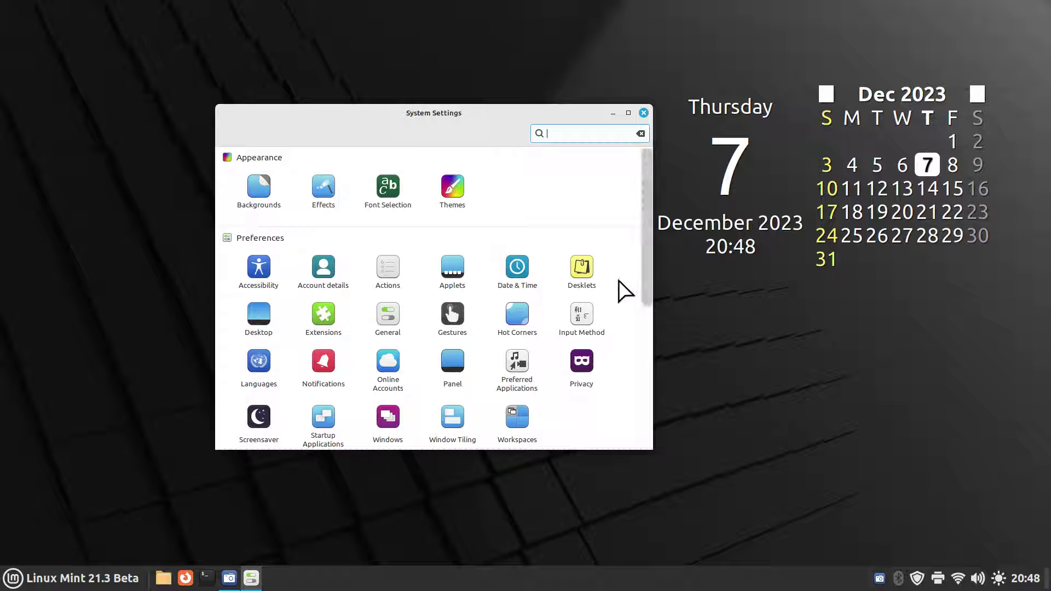
Step: On the Actions page, uninstall the Restart Cinnamon and System Settings actions, confirming each removal
click(383, 269)
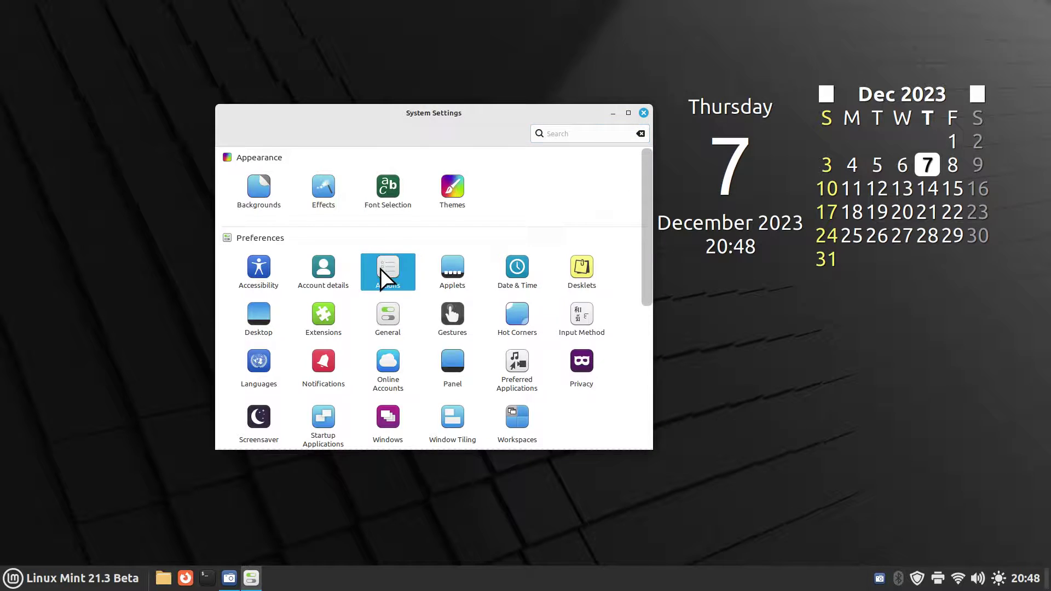
drag(349, 131, 512, 156)
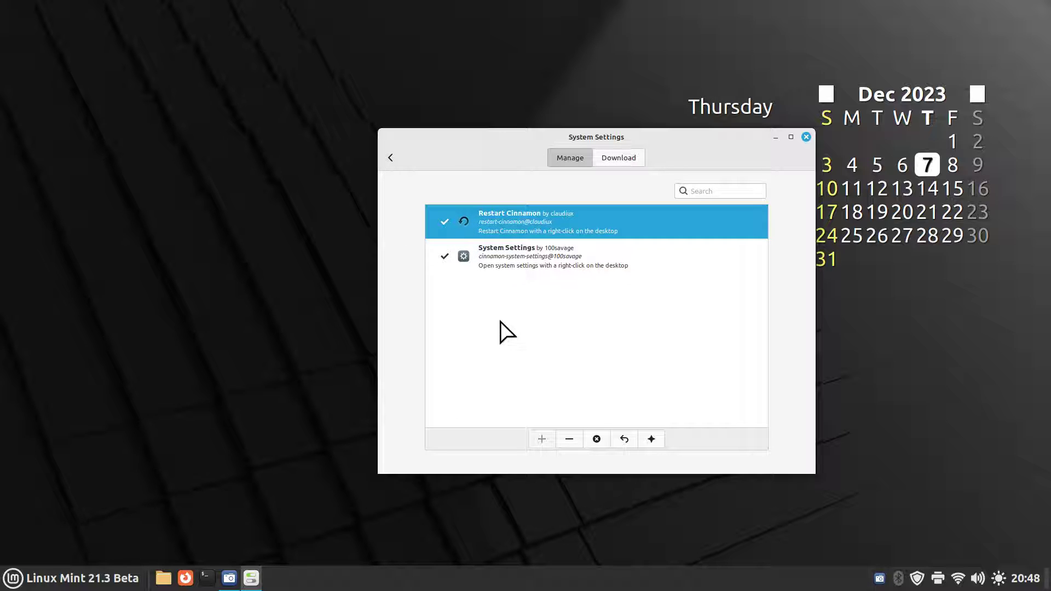
click(598, 441)
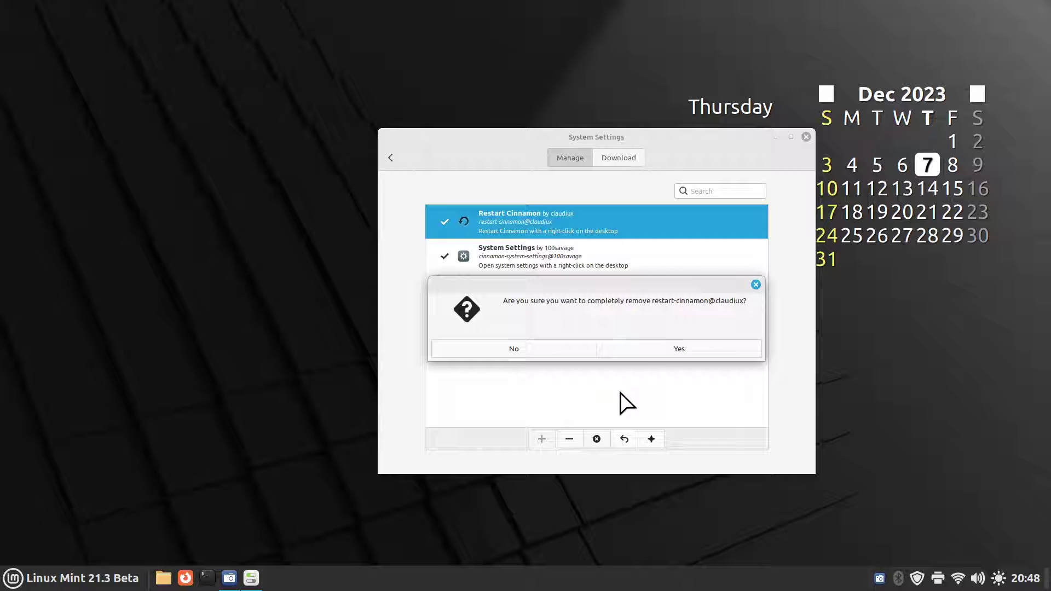
click(642, 350)
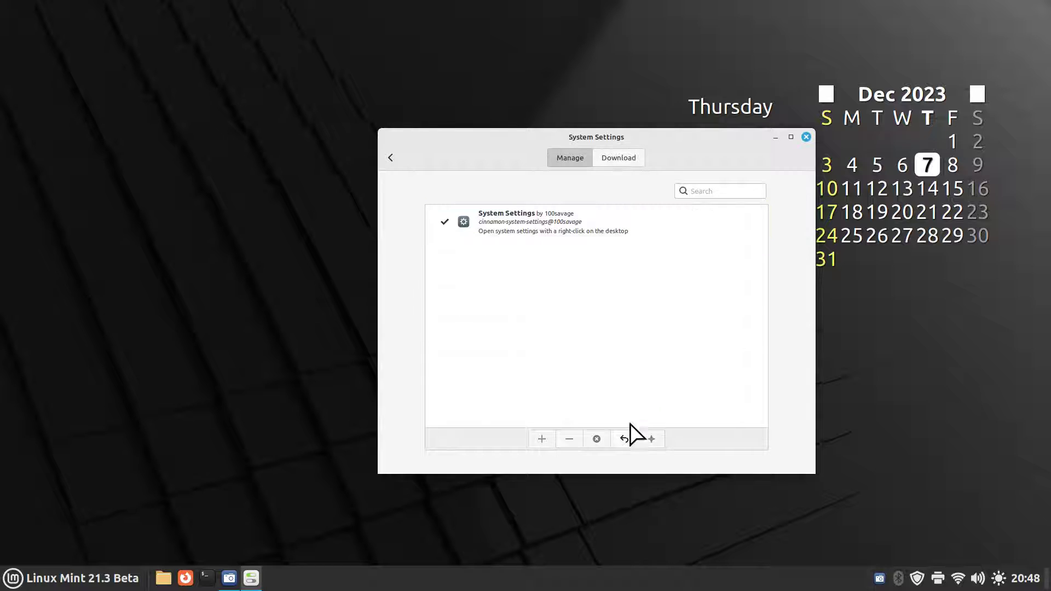
click(525, 233)
click(598, 438)
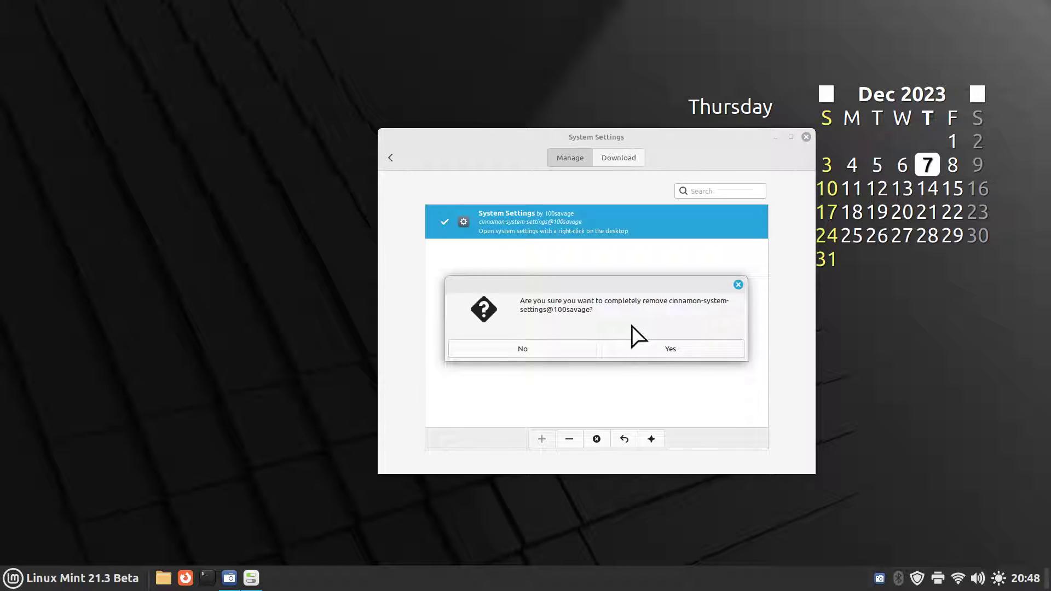
click(650, 351)
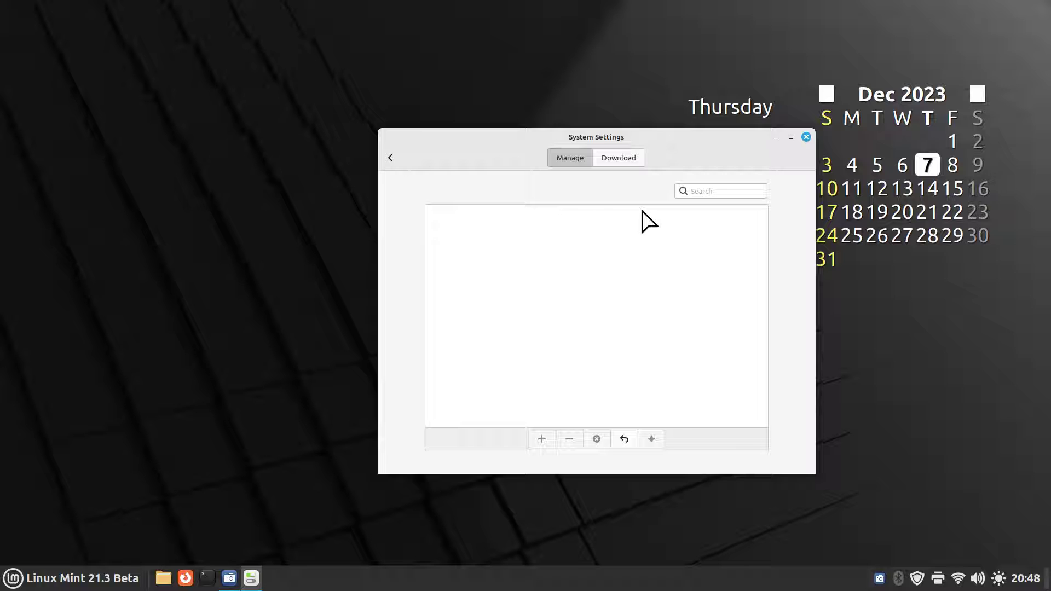
Step: Turn off 'Override the current theme's scrollbar width' in Themes settings, then close System Settings
click(391, 158)
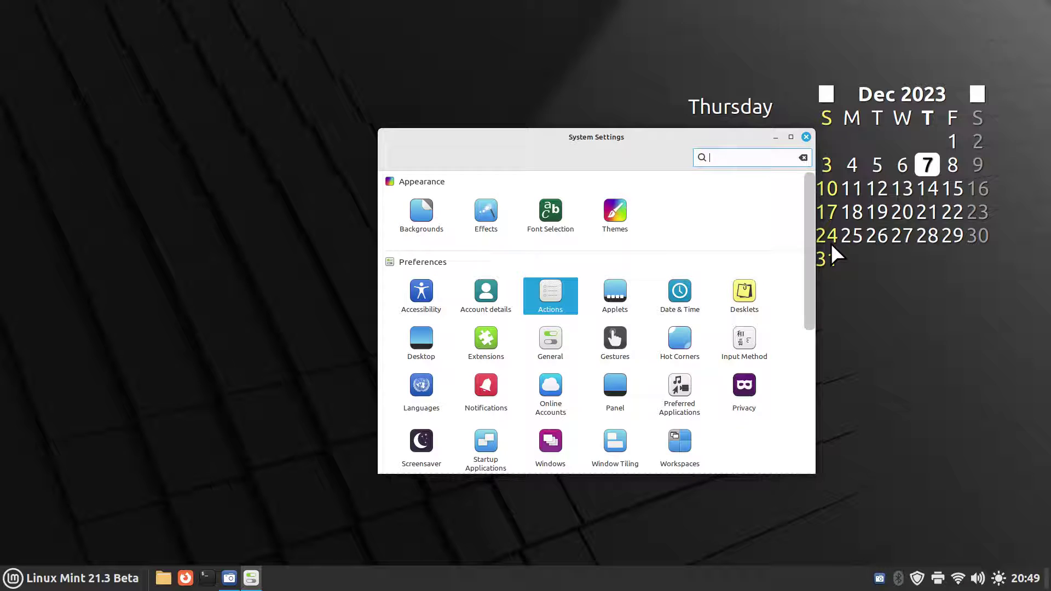
drag(811, 254, 807, 210)
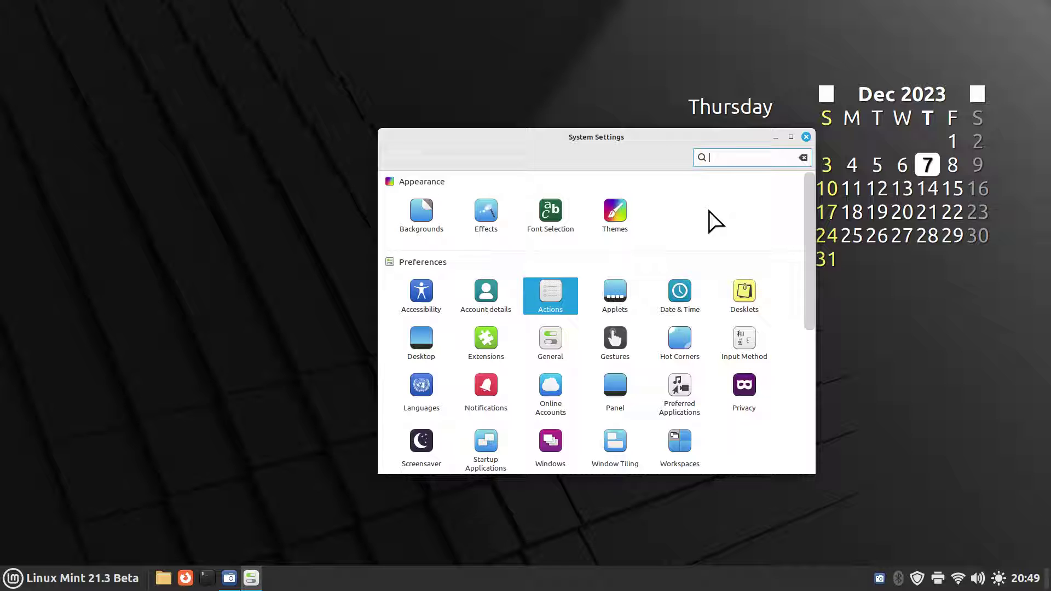
click(615, 212)
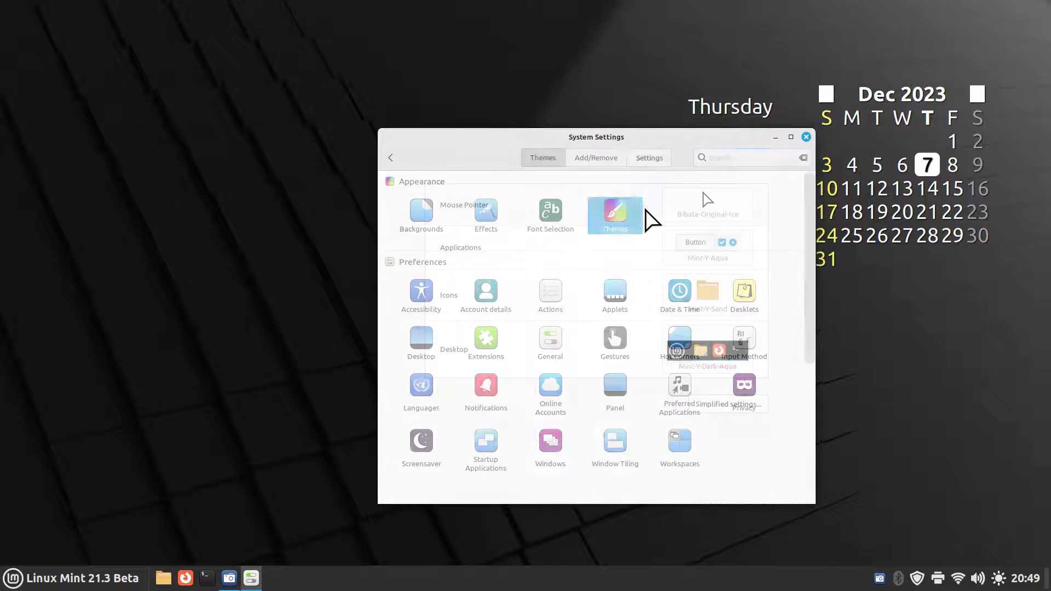
click(645, 158)
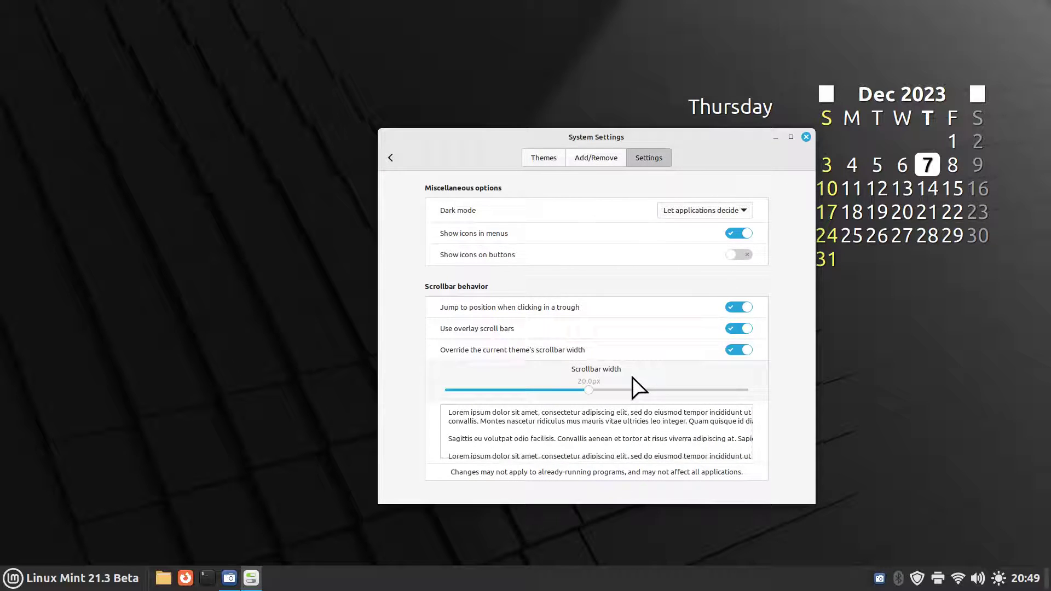
click(734, 349)
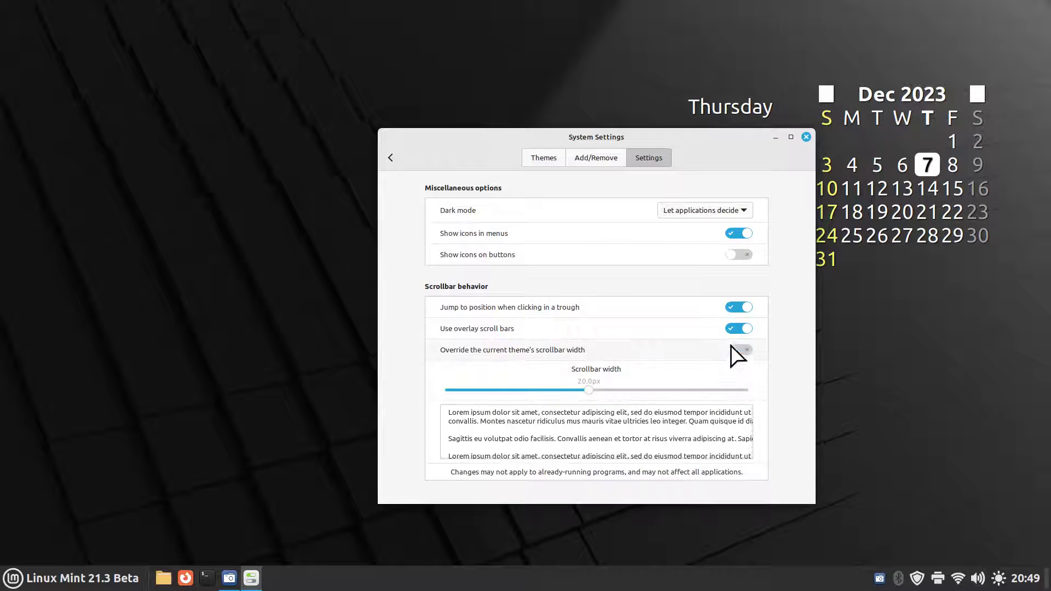
click(806, 137)
Step: Open System Settings from the panel menu and show the Actions page's downloadable actions list
right_click(500, 583)
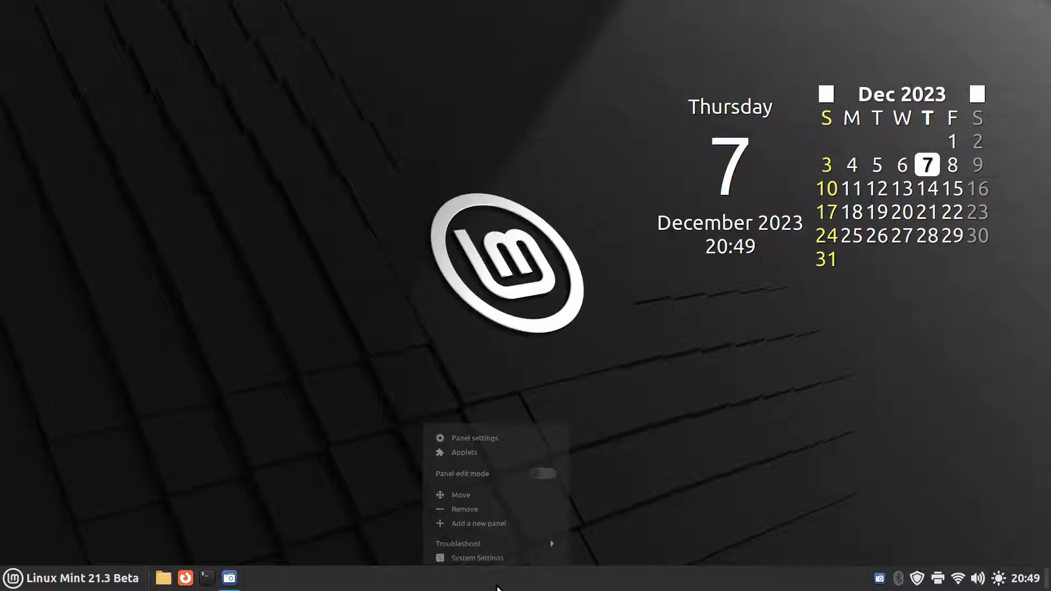
click(502, 552)
click(479, 281)
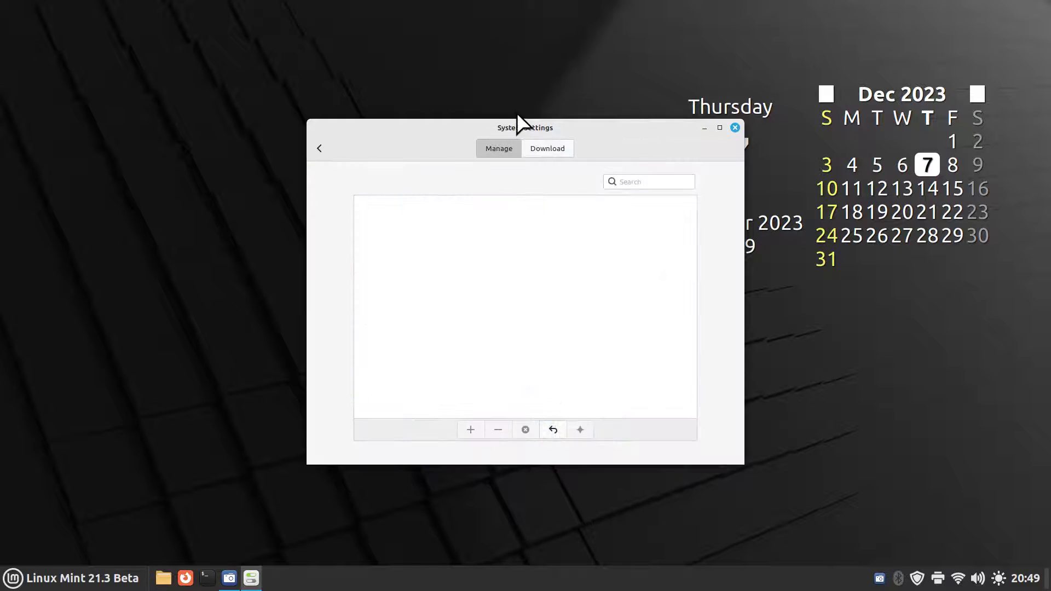
drag(518, 118, 445, 111)
click(484, 143)
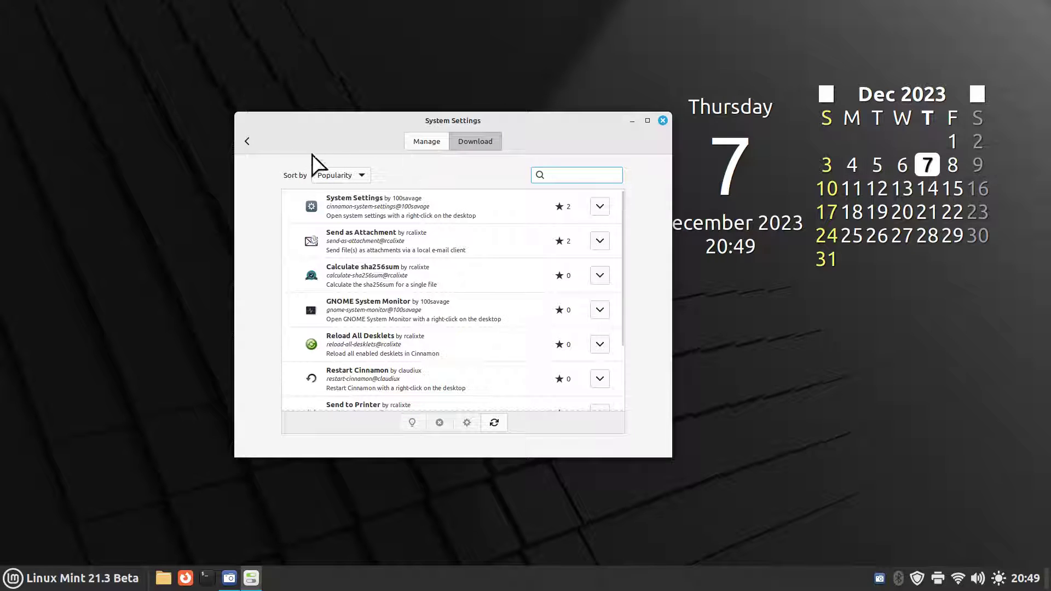
click(247, 142)
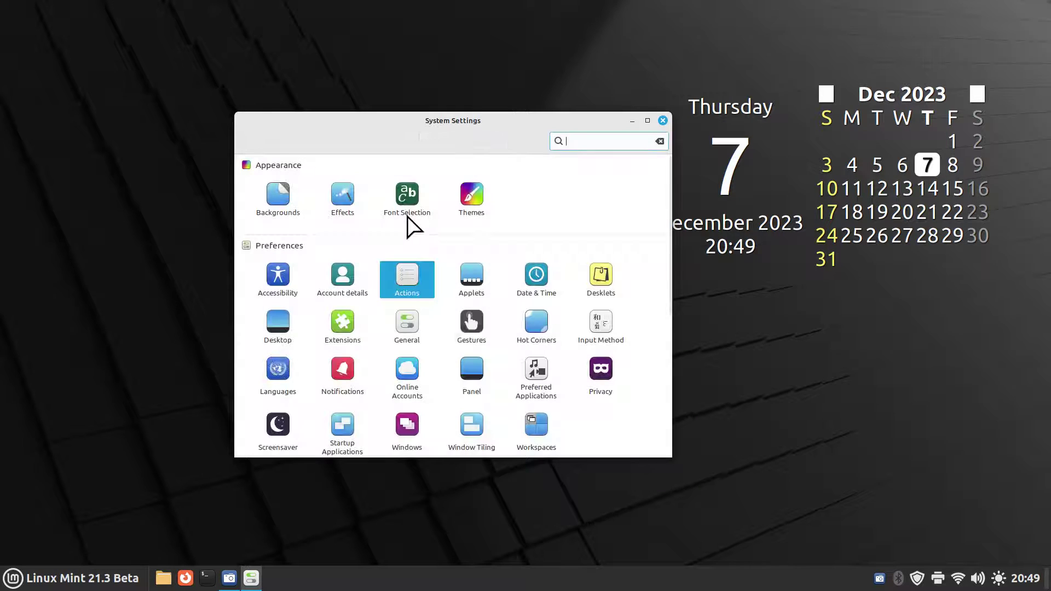
click(406, 274)
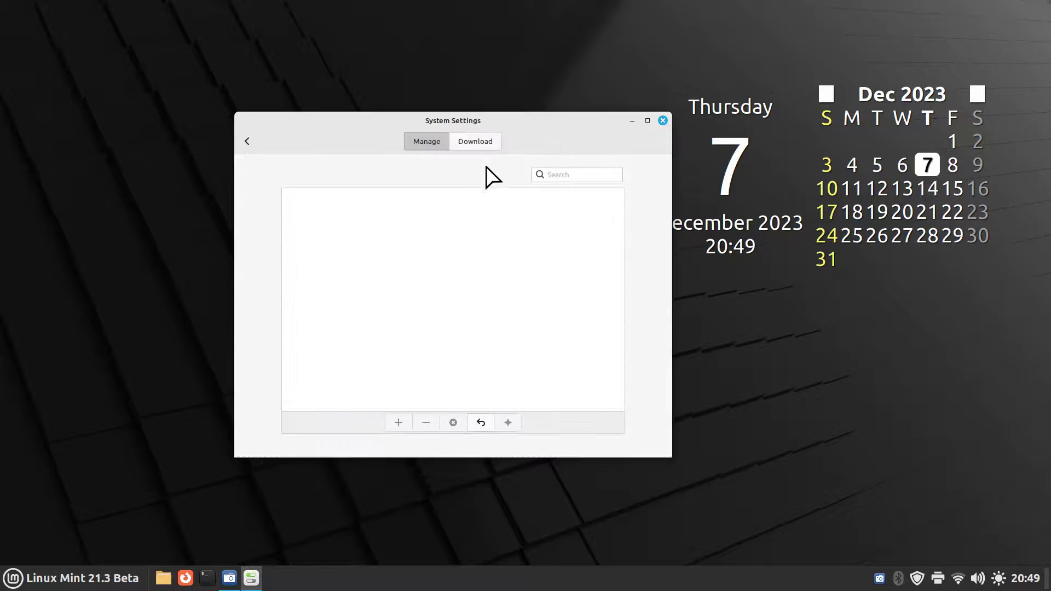
click(481, 144)
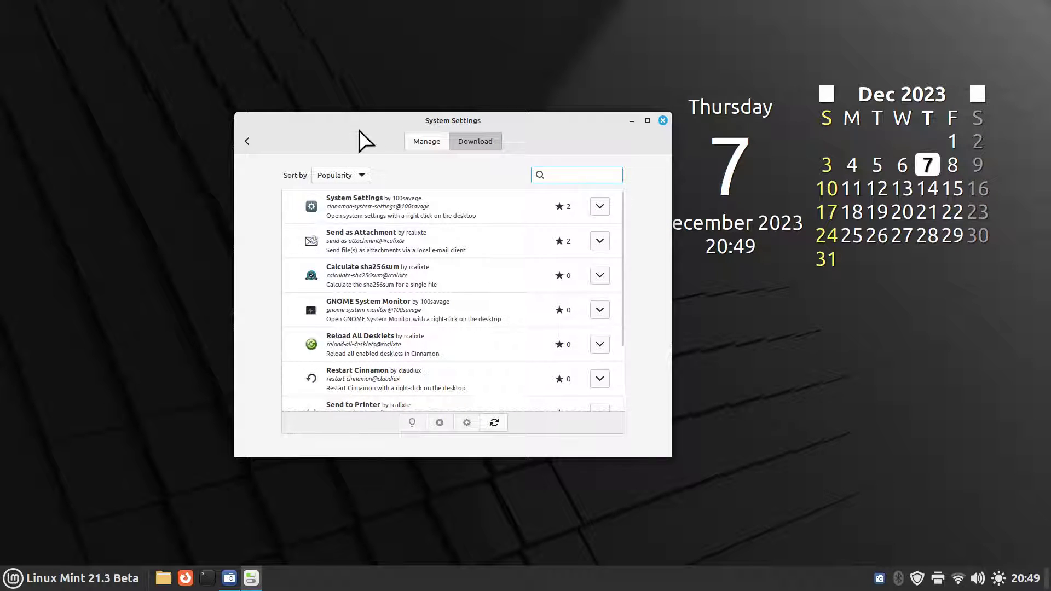
drag(360, 130, 373, 167)
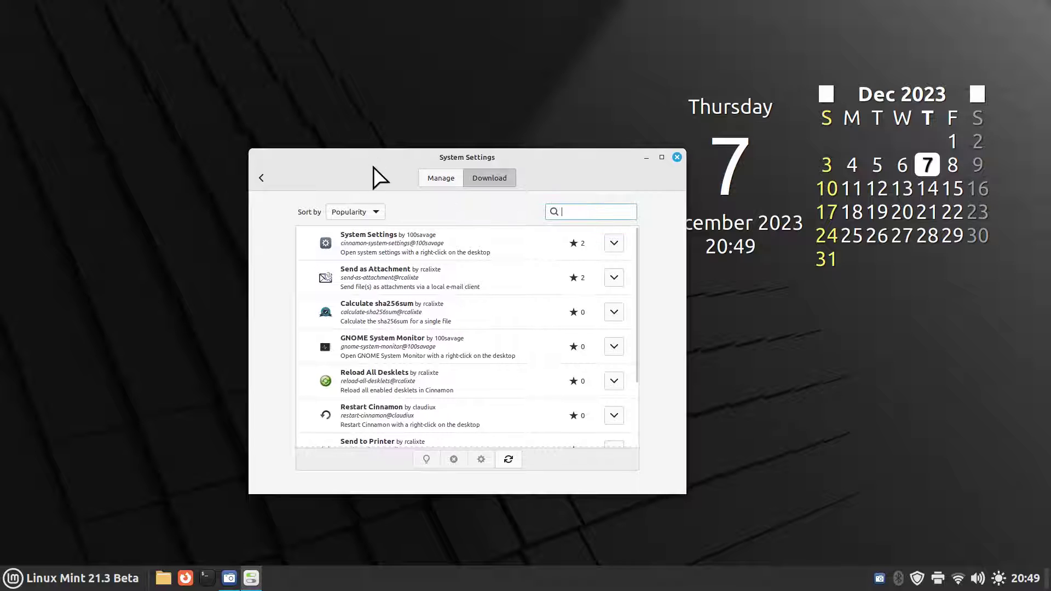
Step: Install the System Settings and Restart Cinnamon actions, then view the installed actions list
click(381, 245)
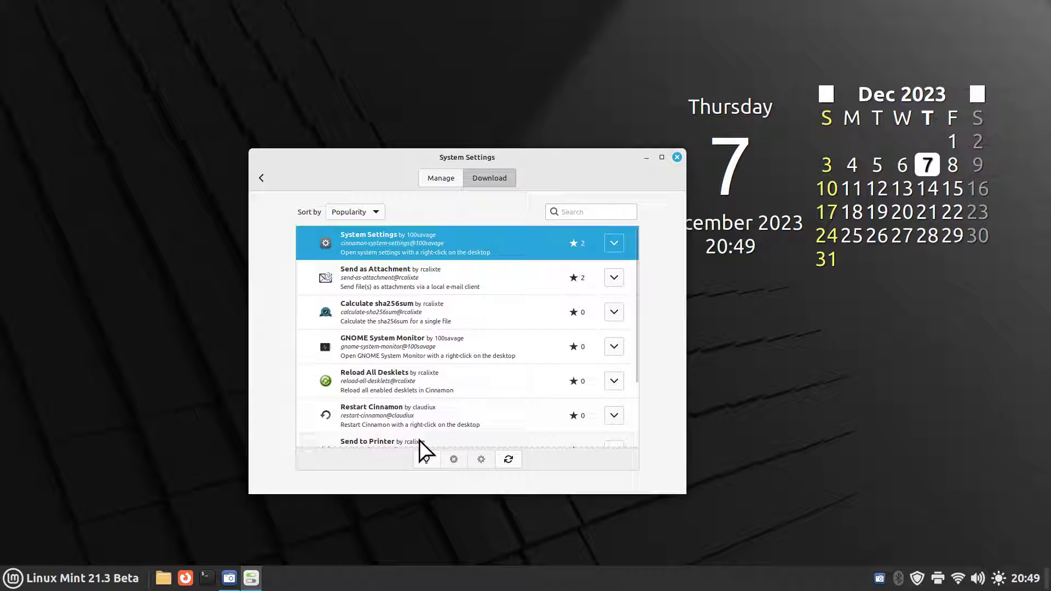
click(619, 240)
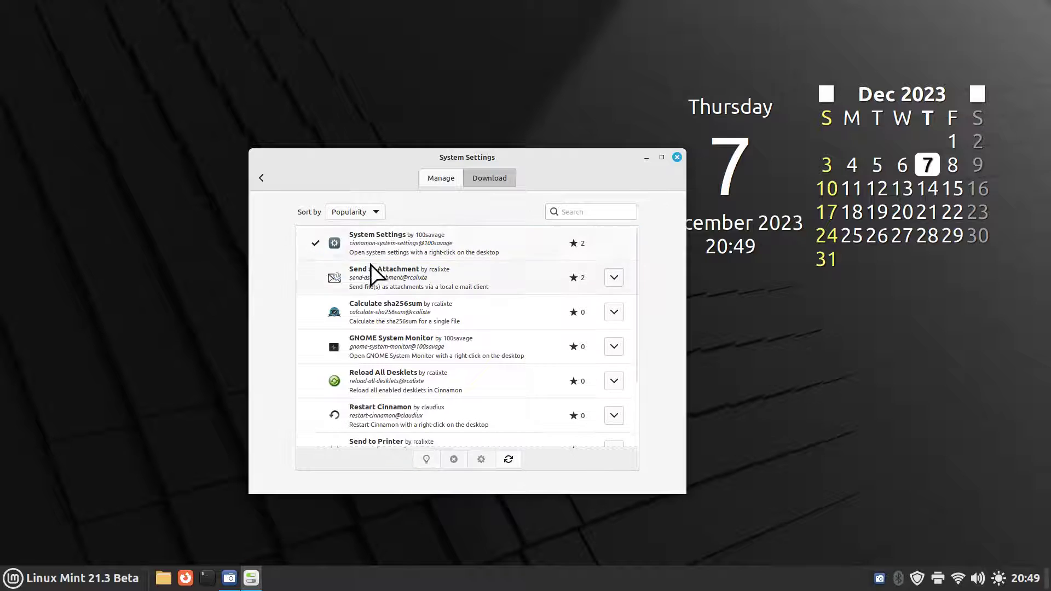
click(375, 423)
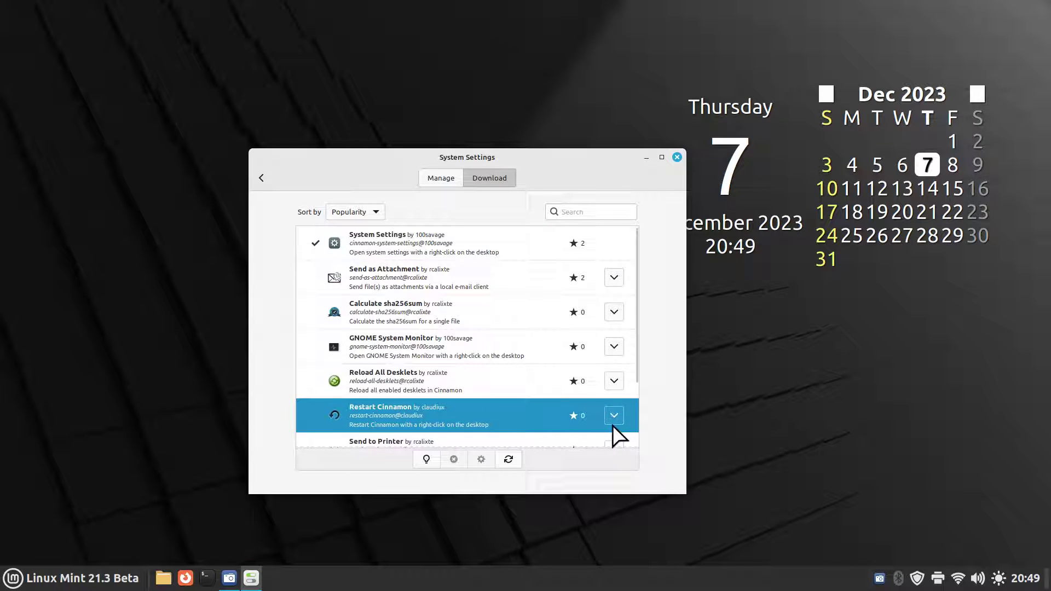
click(614, 419)
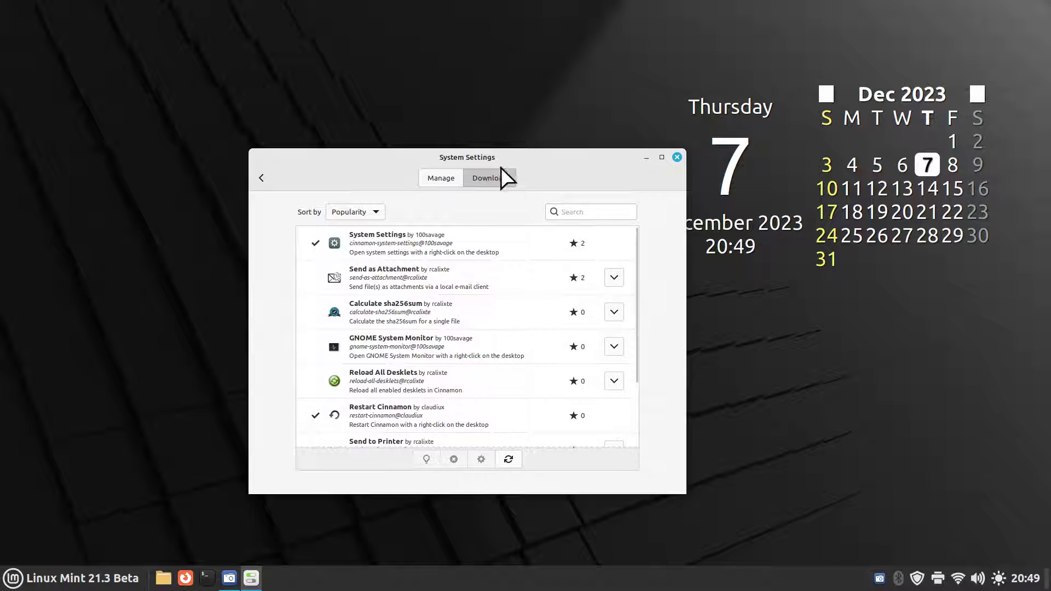
click(440, 178)
Step: Enable the Restart Cinnamon and System Settings desktop actions in the Manage tab, then close Actions
drag(395, 164, 463, 125)
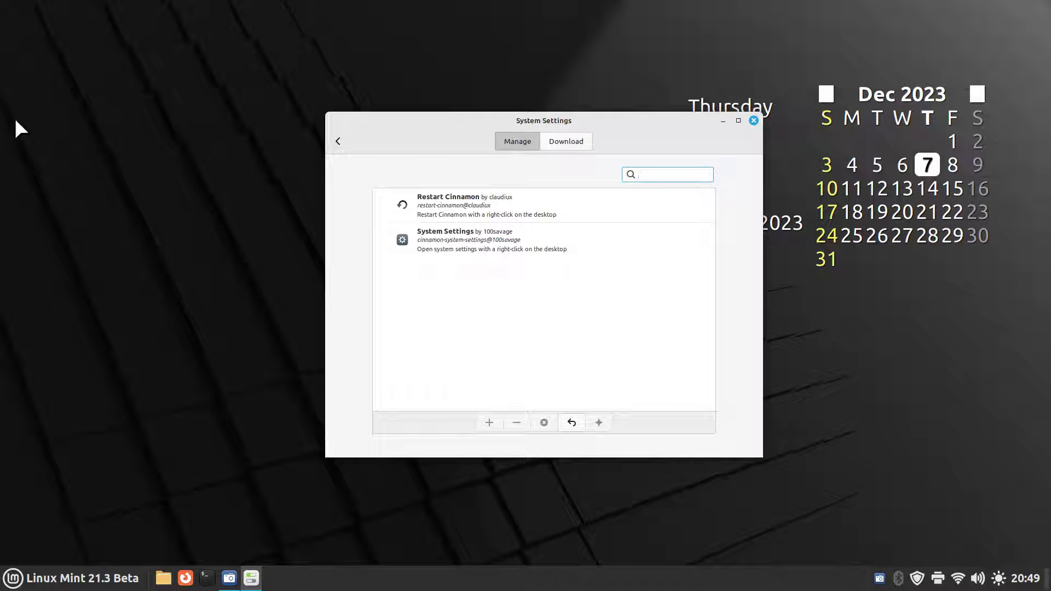
right_click(82, 116)
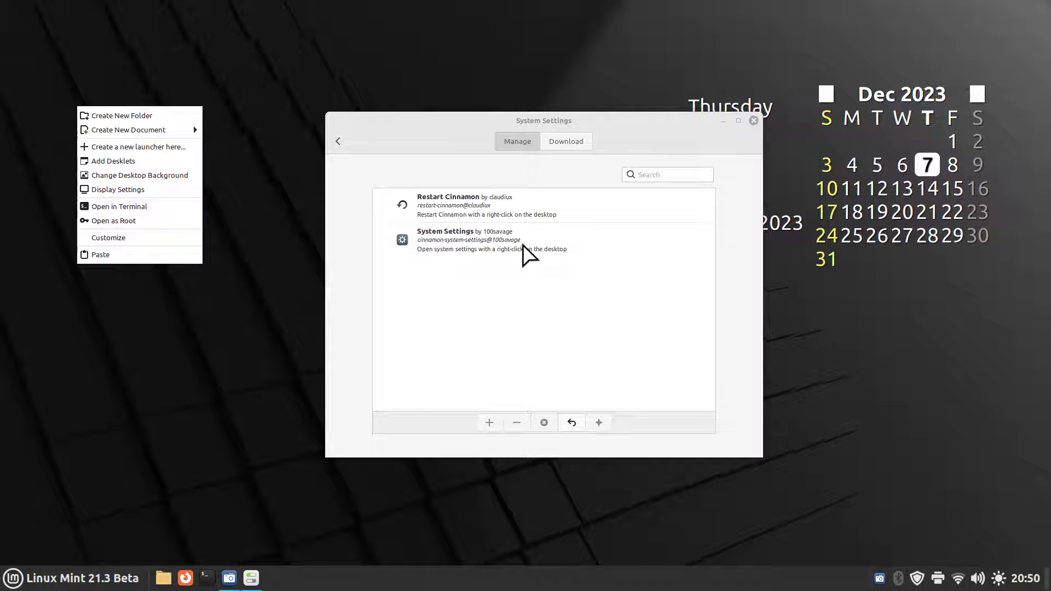
click(488, 265)
click(426, 219)
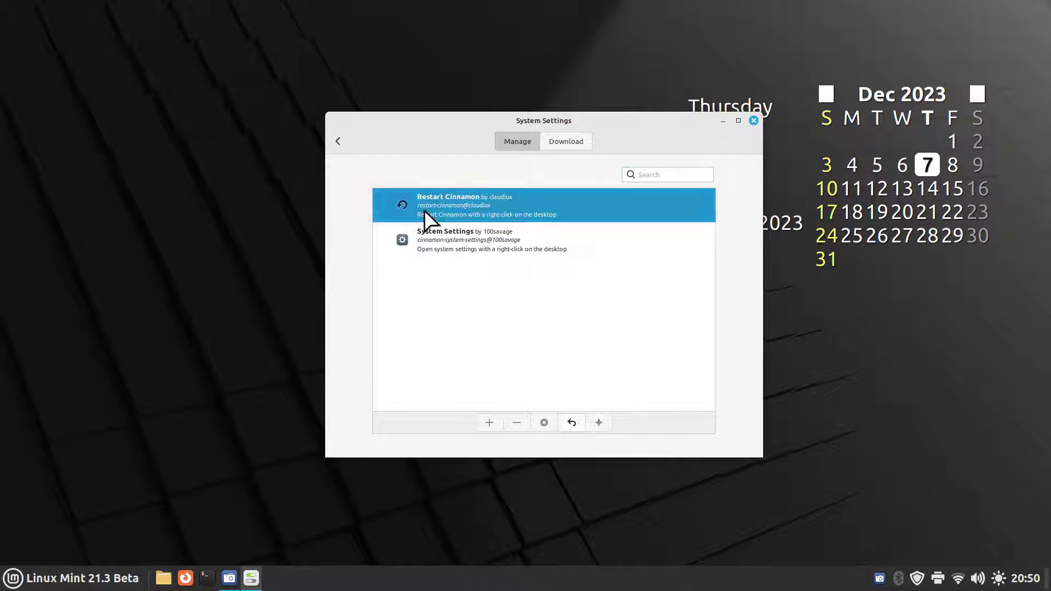
click(493, 422)
click(460, 236)
click(485, 421)
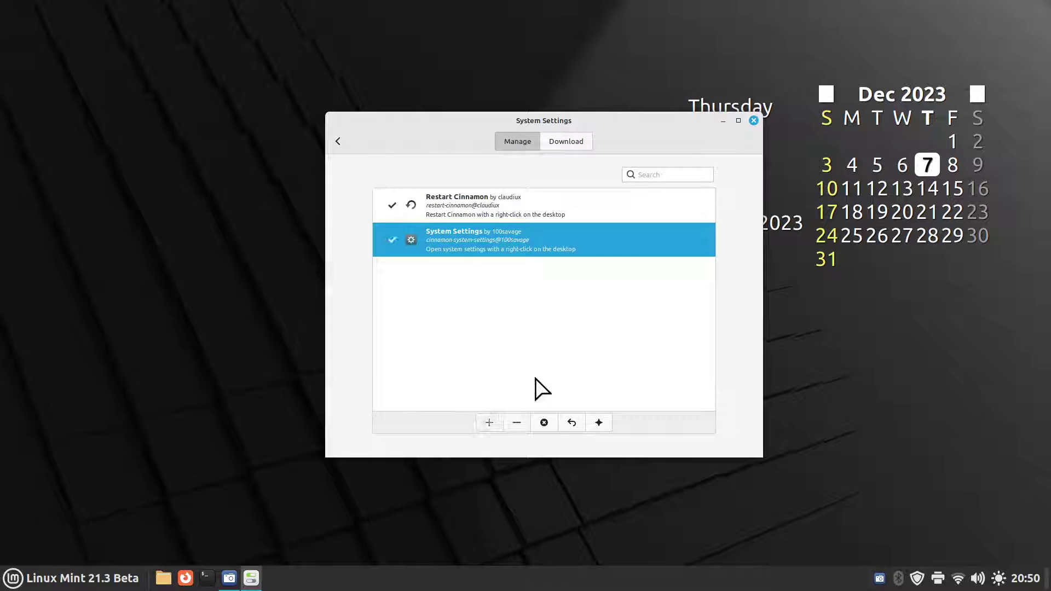
click(754, 121)
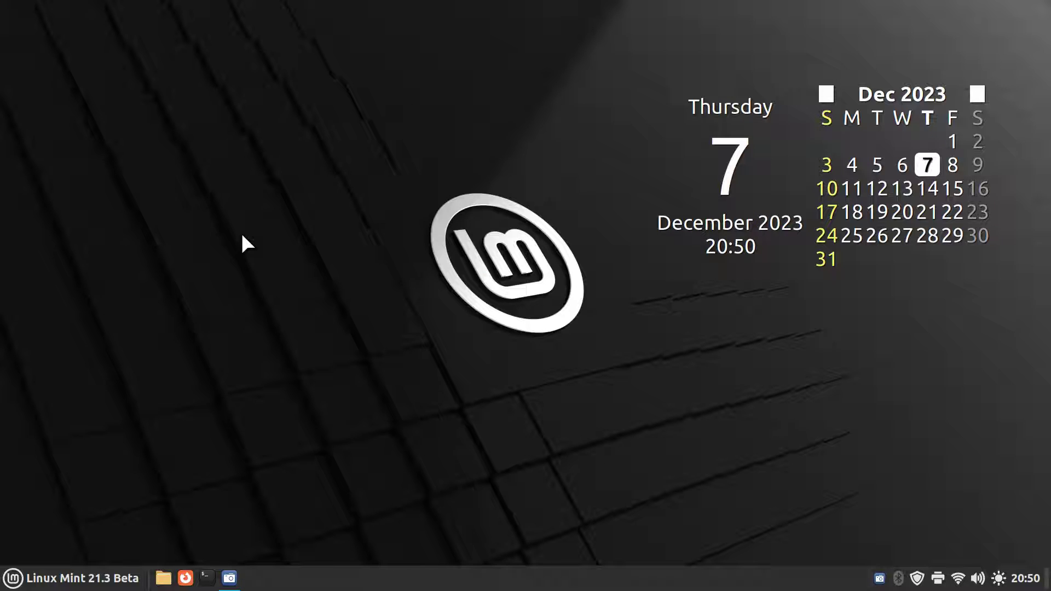
Step: Open System Settings from the desktop right-click menu, then close it again
right_click(120, 138)
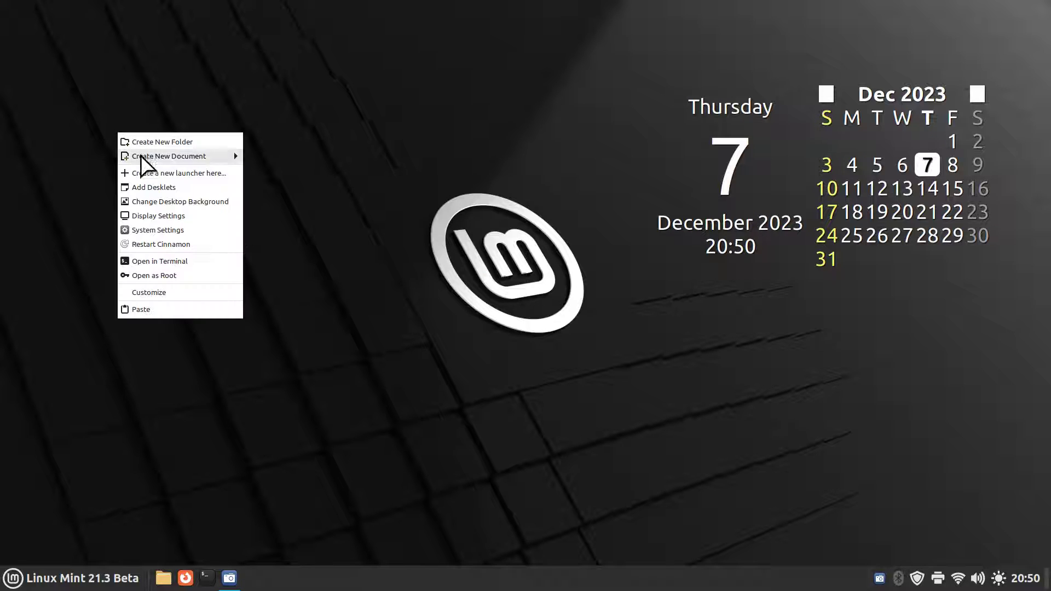
click(170, 231)
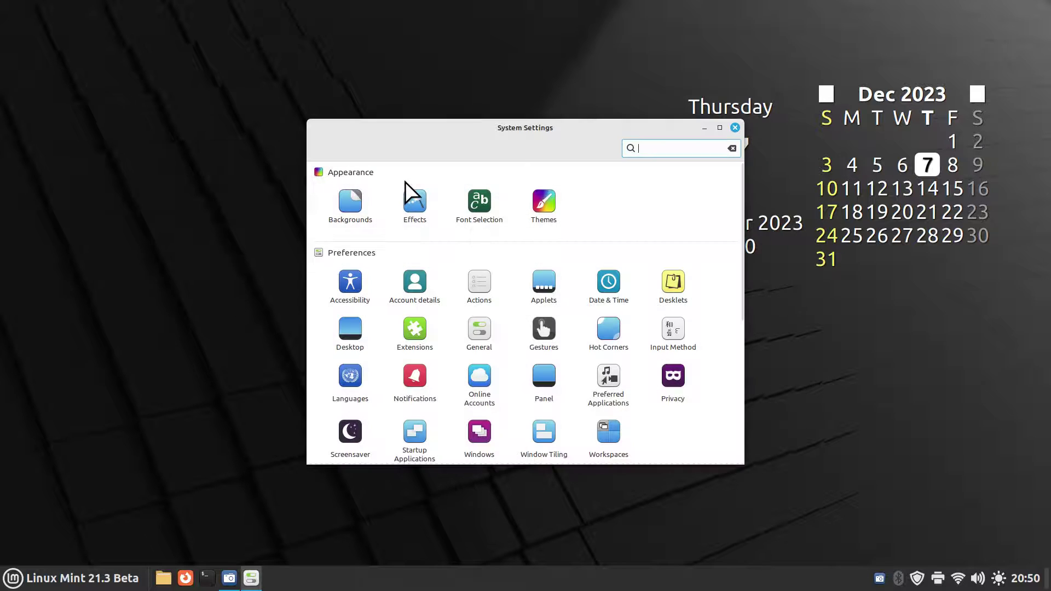
drag(444, 148, 282, 96)
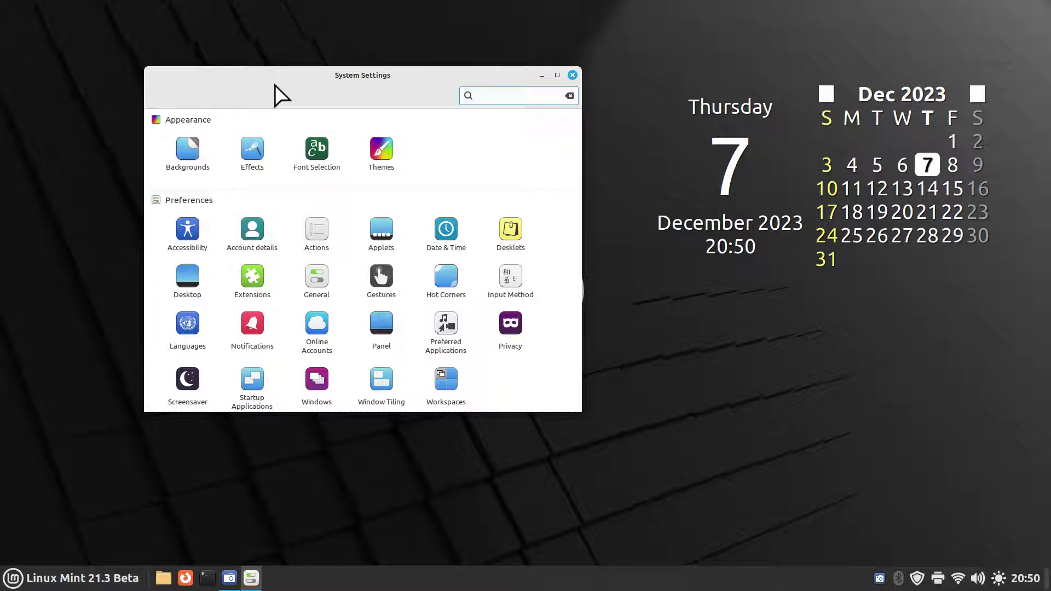
click(572, 75)
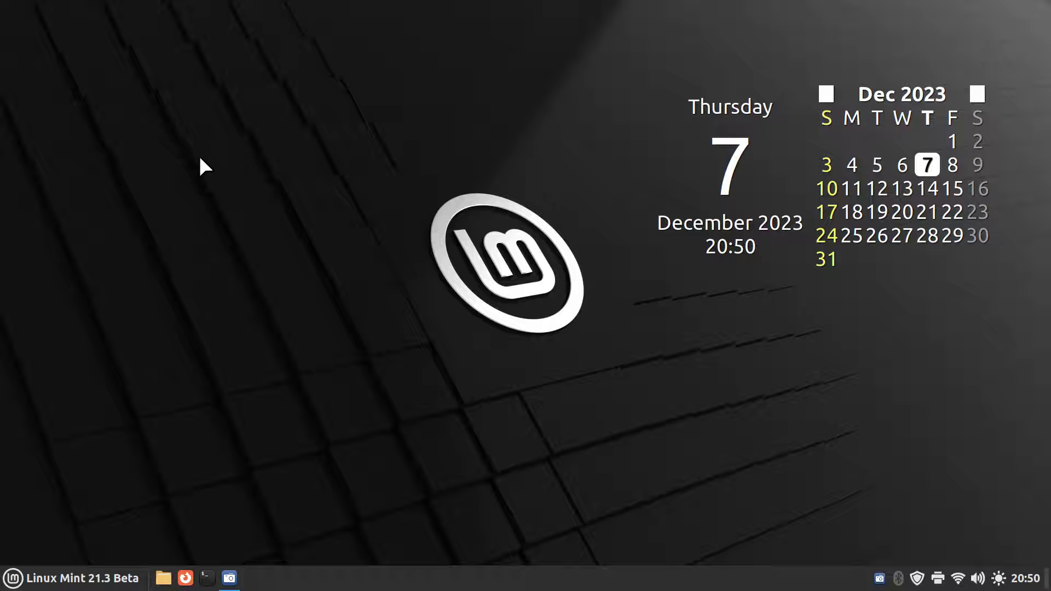
Step: Restart Cinnamon from the desktop menu, then again via the panel's Troubleshoot menu
right_click(185, 162)
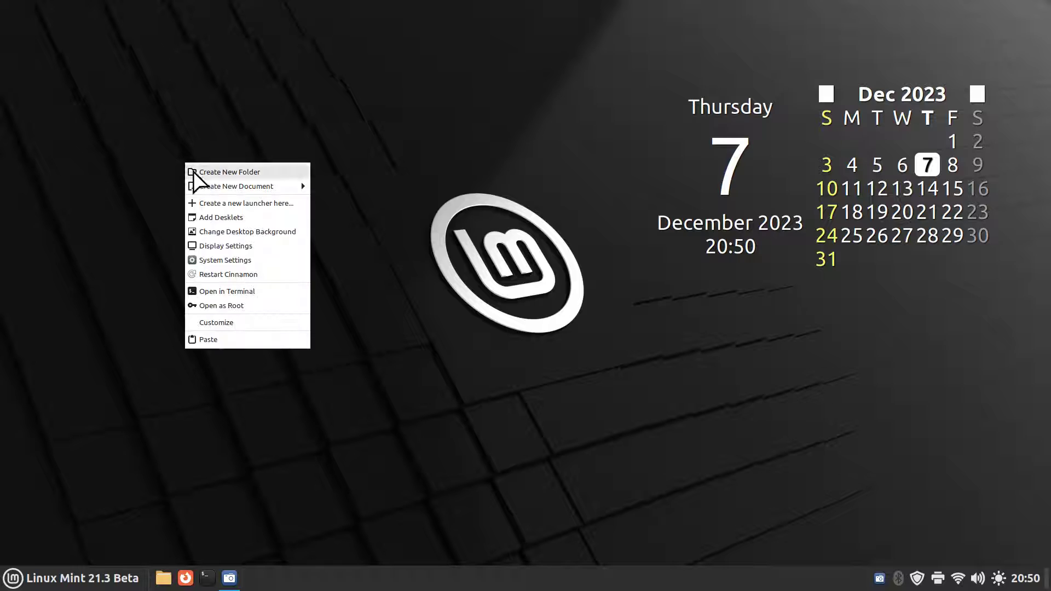
click(230, 275)
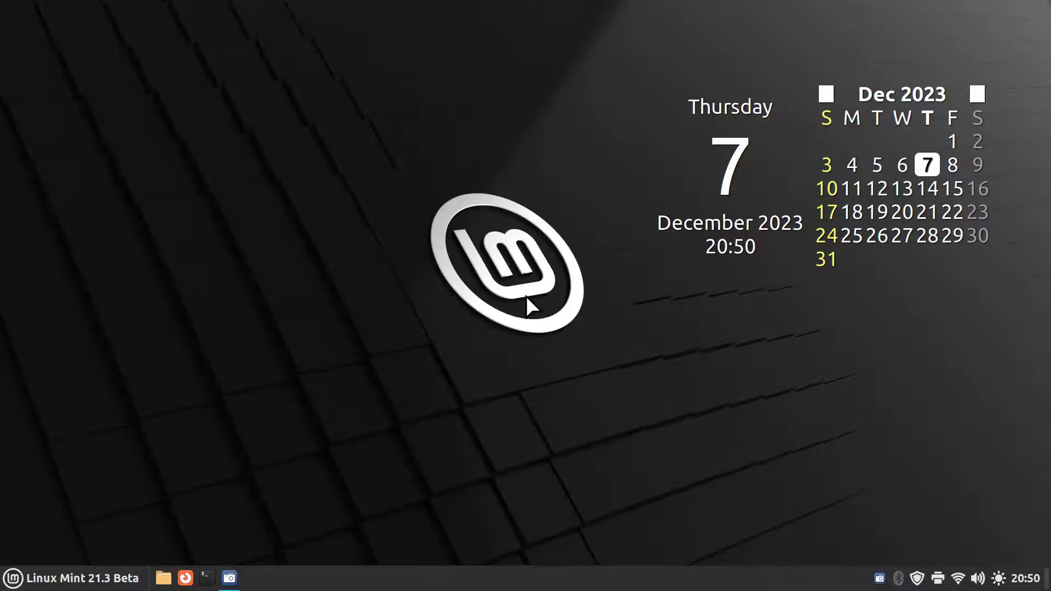
right_click(370, 587)
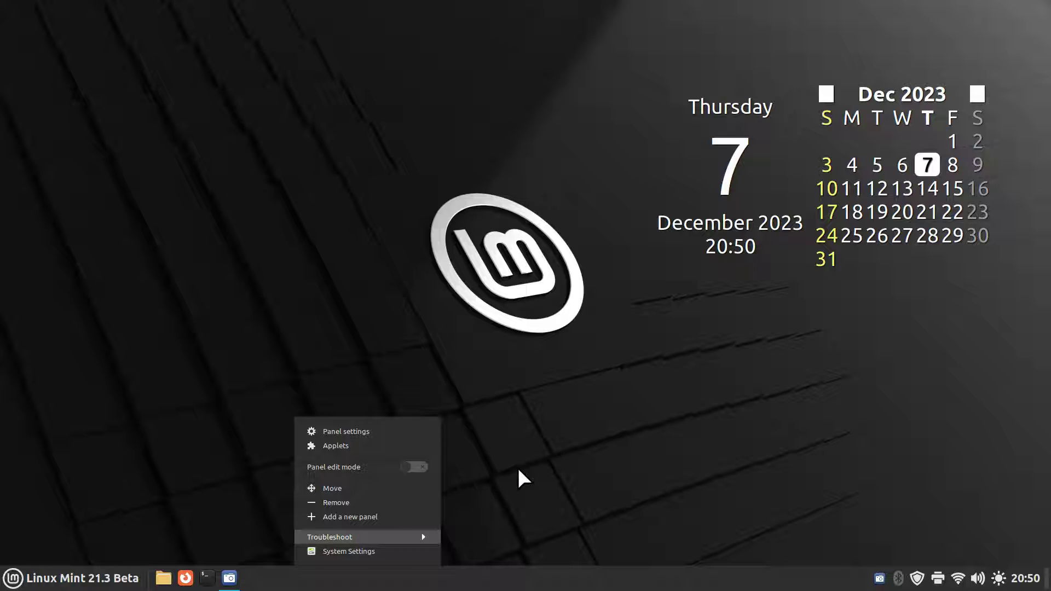
click(407, 542)
right_click(358, 587)
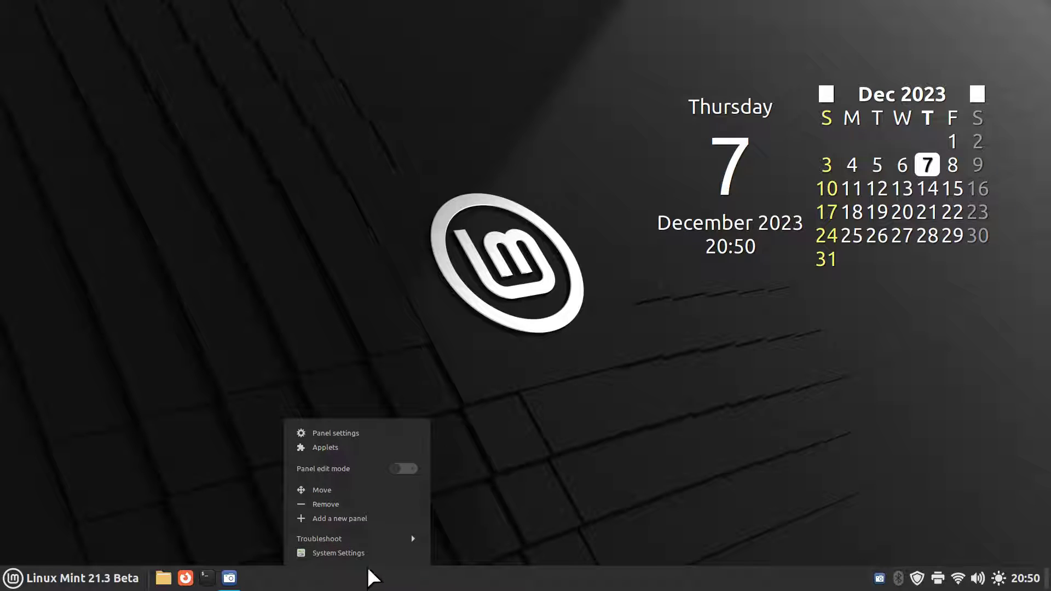
click(371, 542)
click(323, 511)
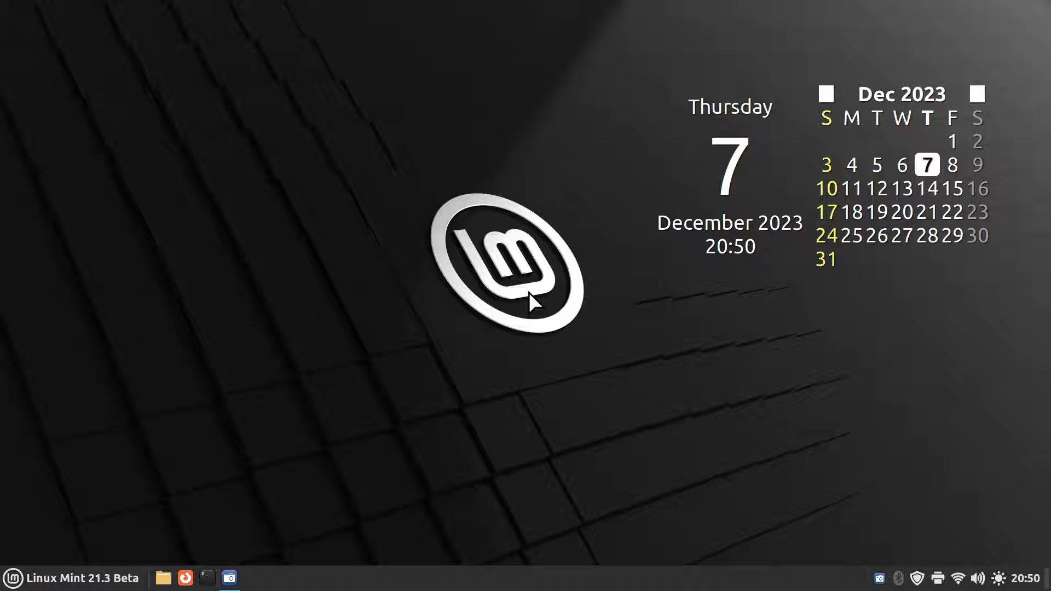
Step: Open System Settings from the desktop menu and navigate to the Themes settings
right_click(263, 107)
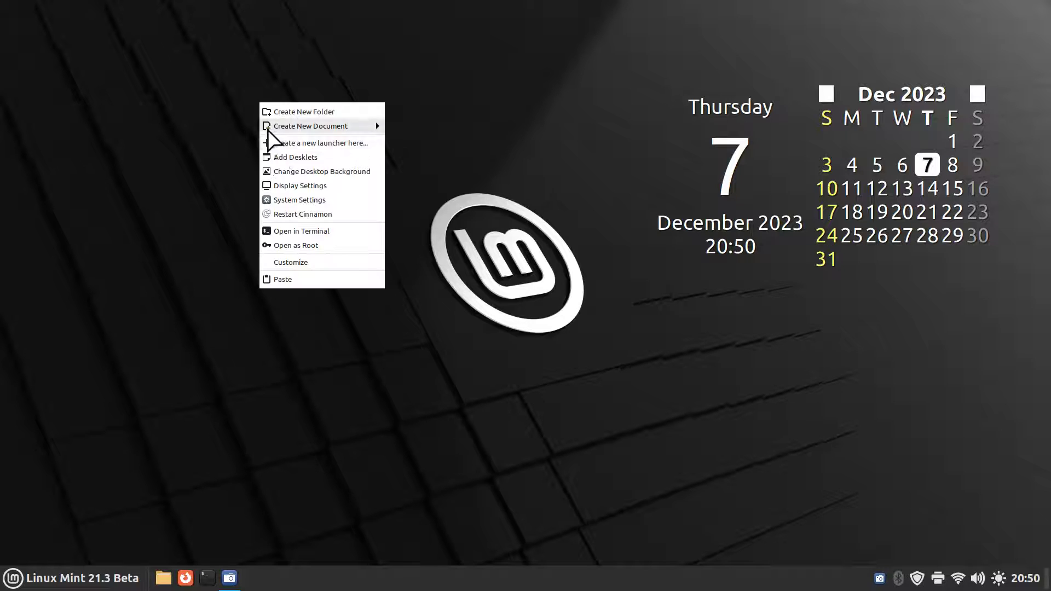
click(302, 205)
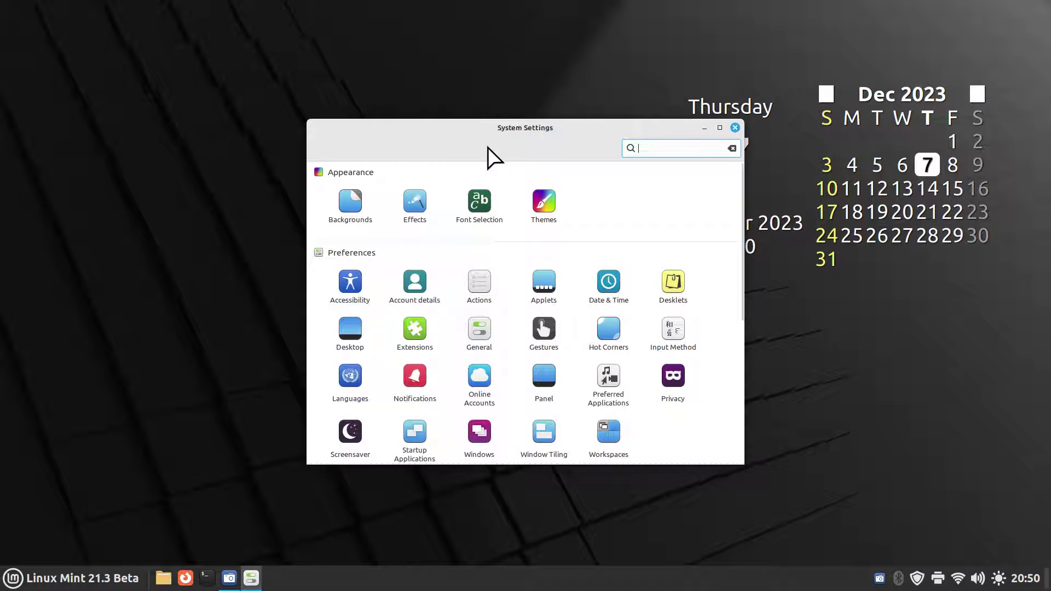
drag(411, 131, 270, 73)
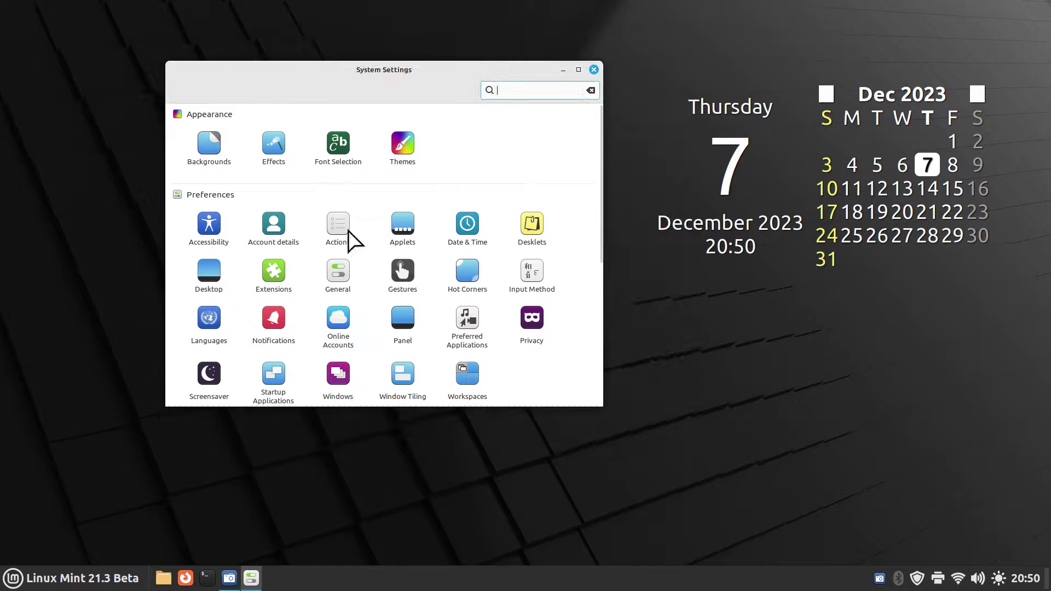
click(338, 227)
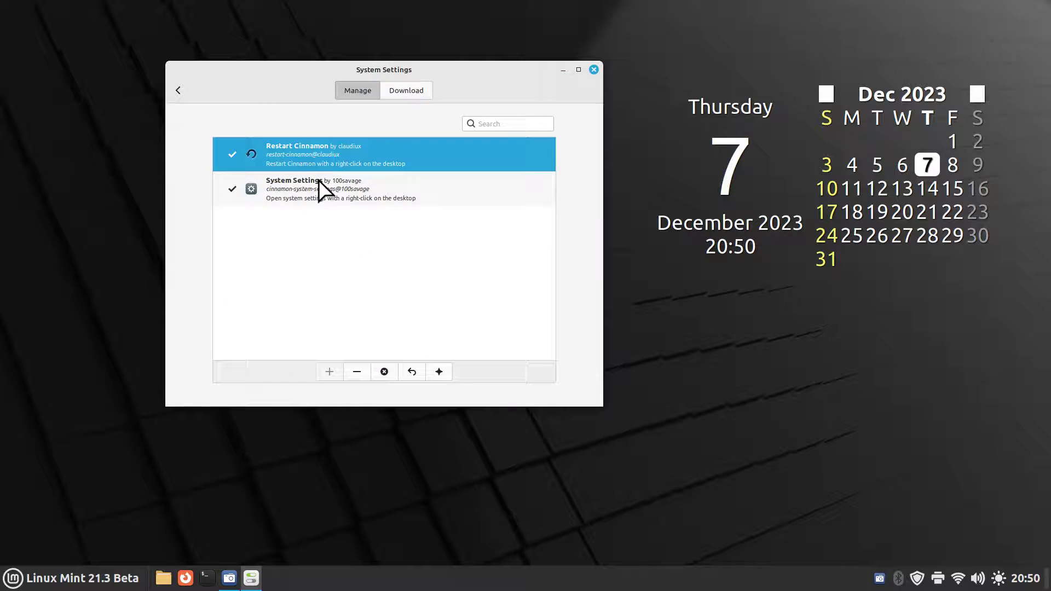
click(178, 90)
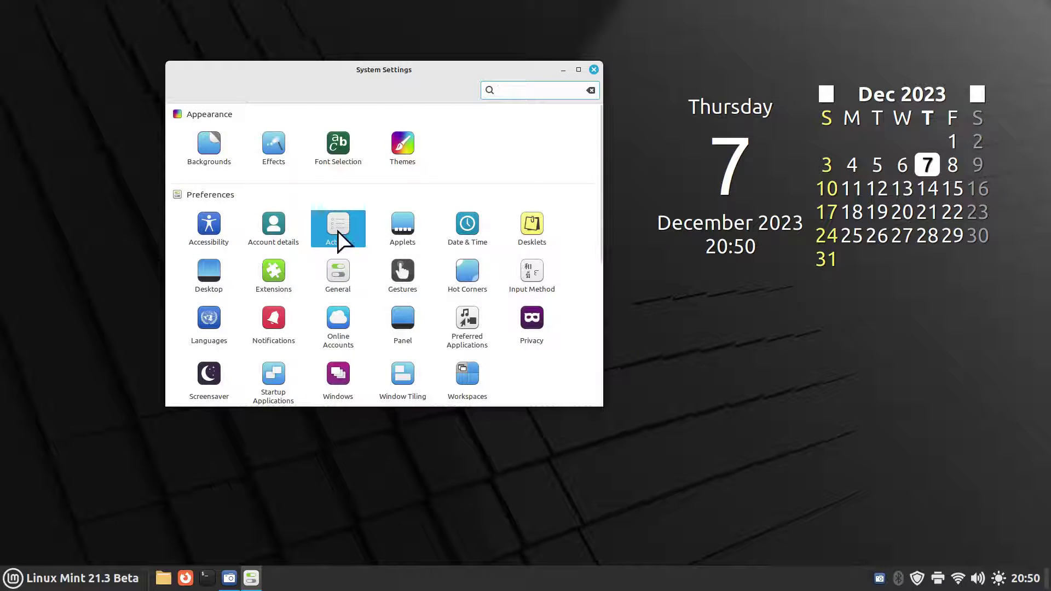
click(403, 144)
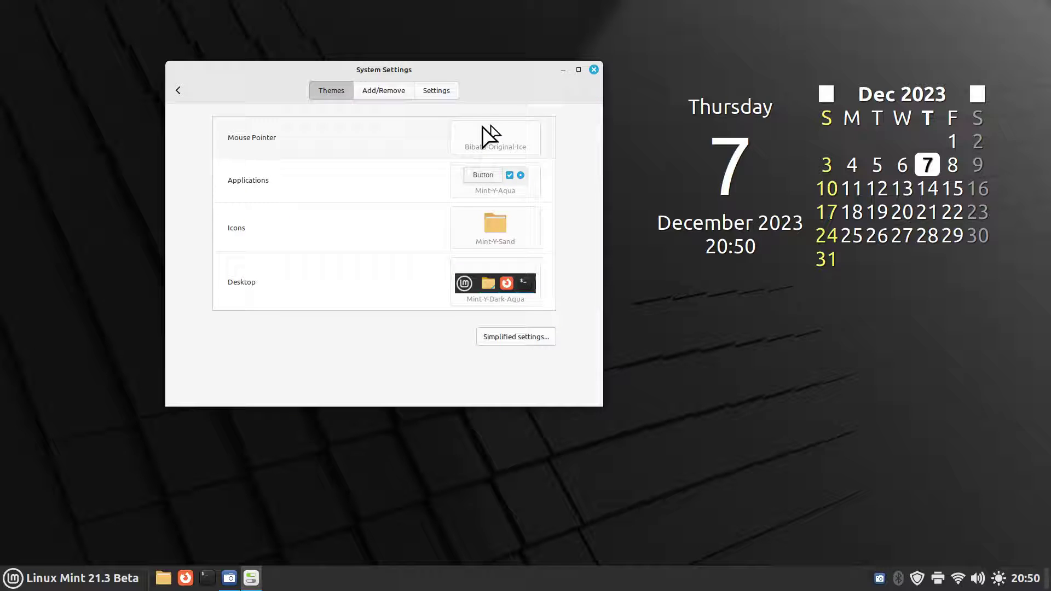
click(177, 91)
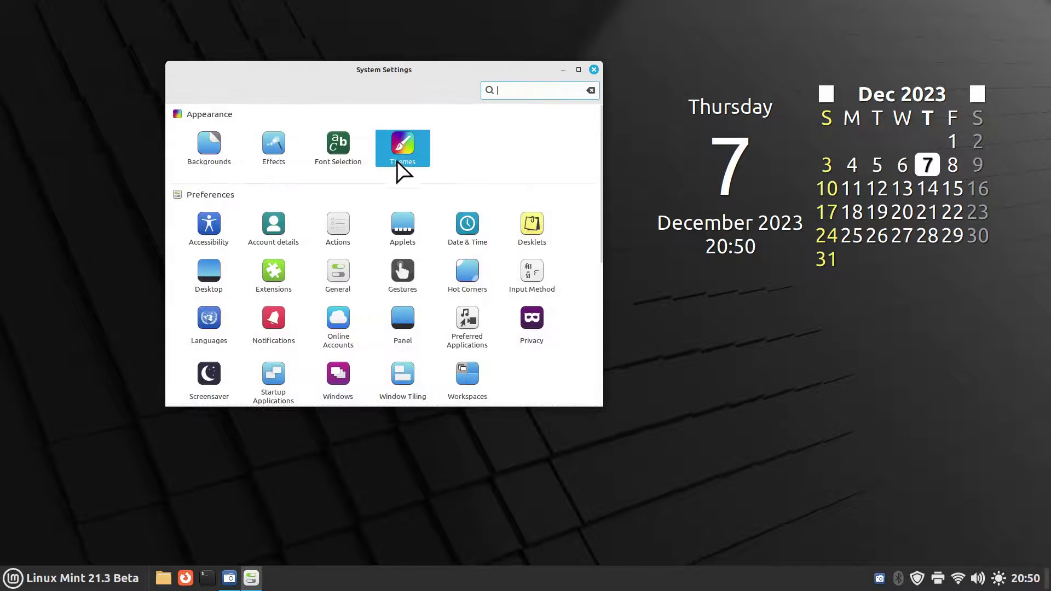
click(412, 144)
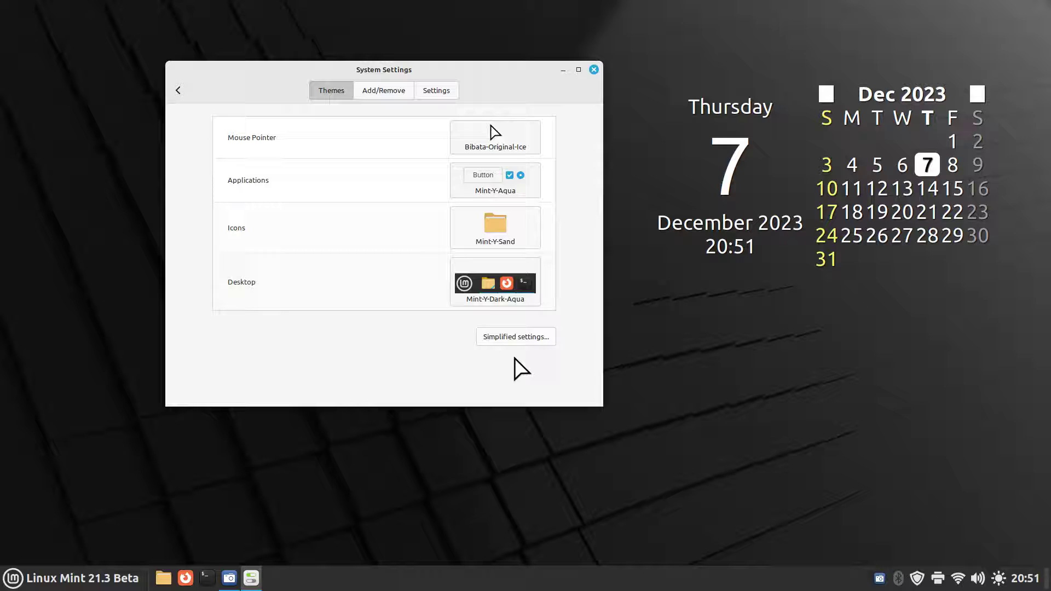
click(505, 338)
Step: In advanced theme settings, enable Override scrollbar width at 21px and close System Settings
click(524, 281)
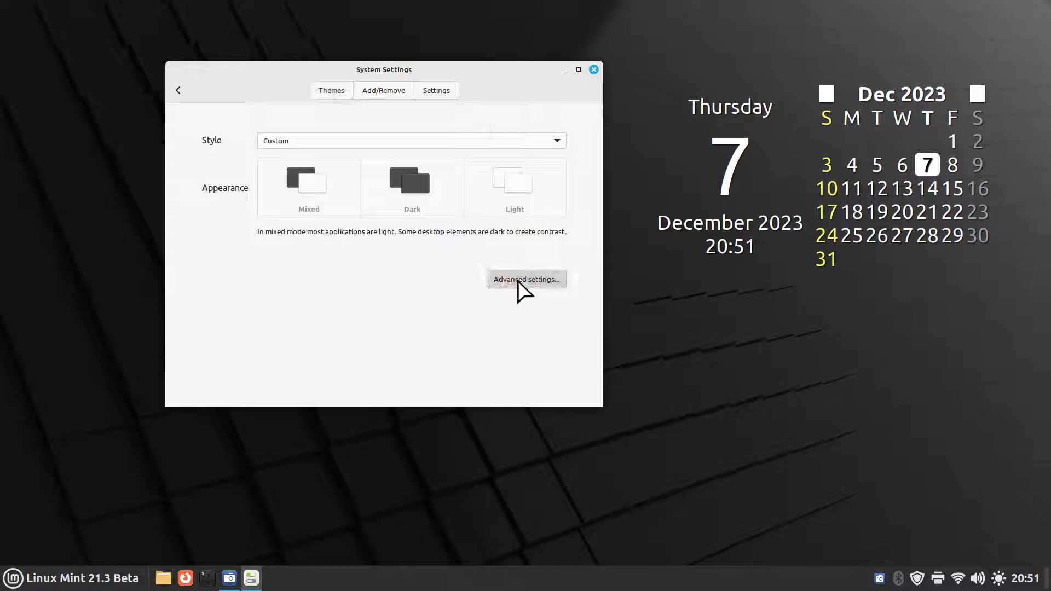
click(450, 94)
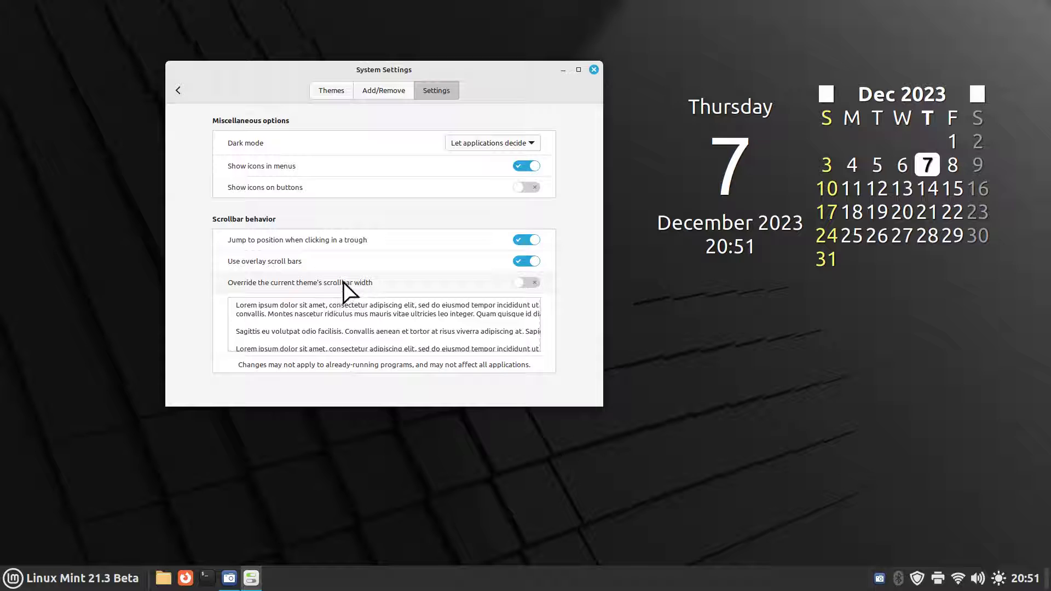
click(531, 281)
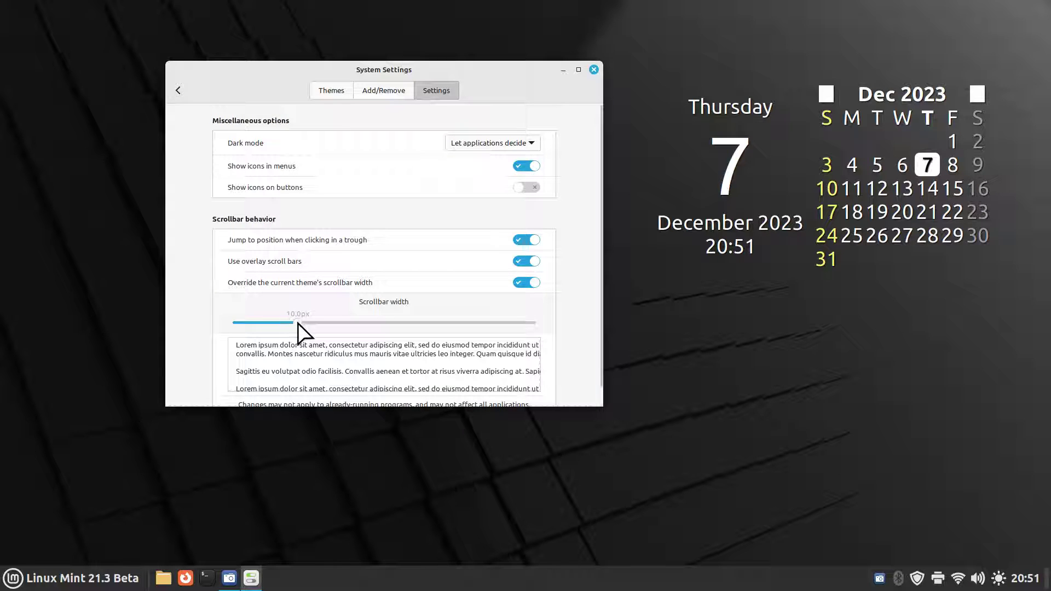
drag(298, 323, 385, 323)
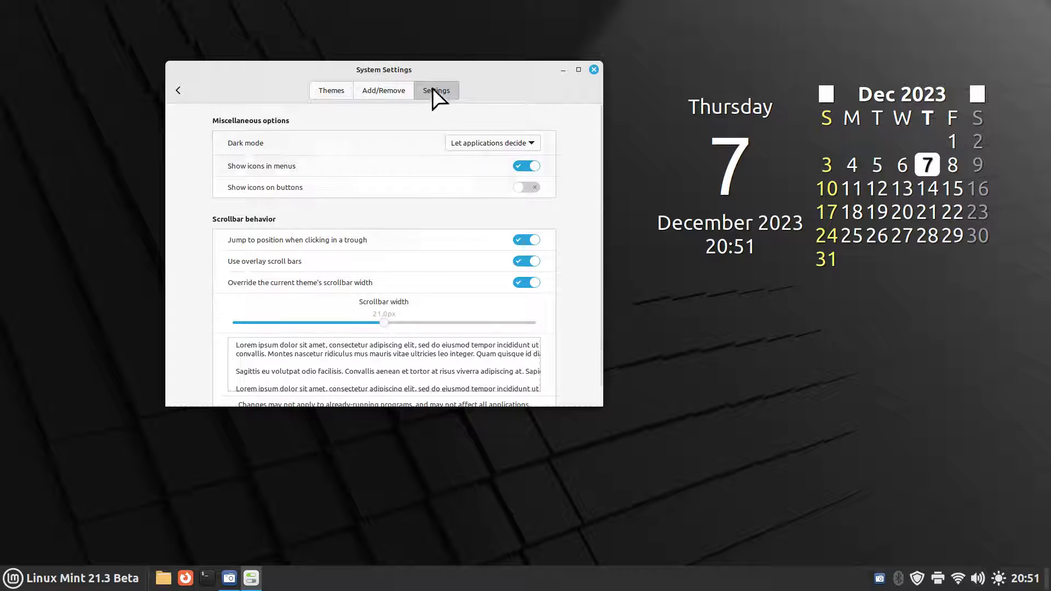
click(594, 70)
Step: Reopen System Settings from the desktop menu and position its window
right_click(257, 185)
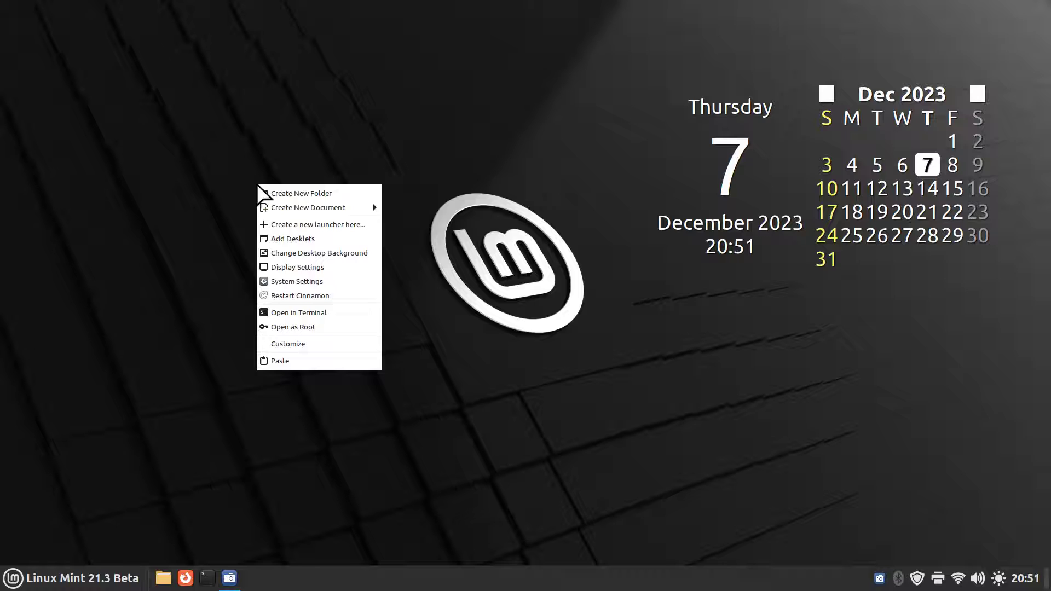
click(317, 283)
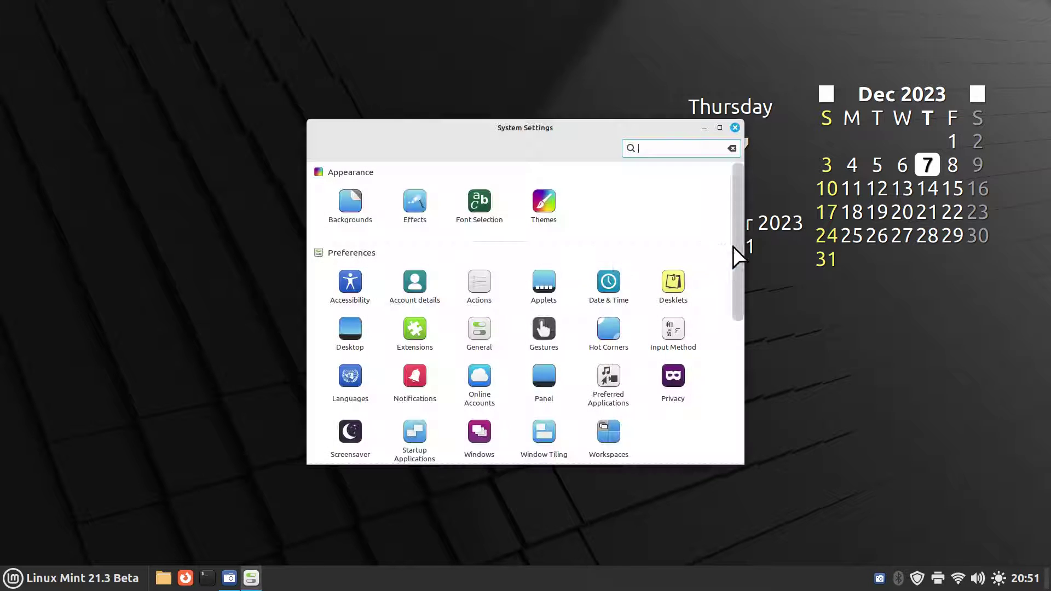
mouse_move(737, 241)
mouse_down()
mouse_move(735, 288)
mouse_move(739, 231)
mouse_up()
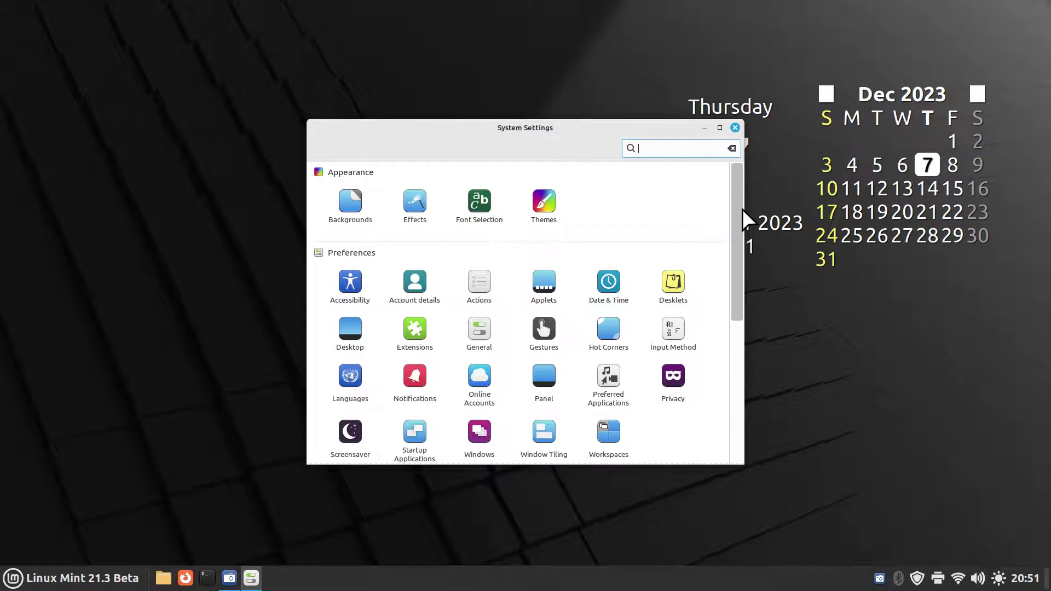
drag(544, 126, 363, 47)
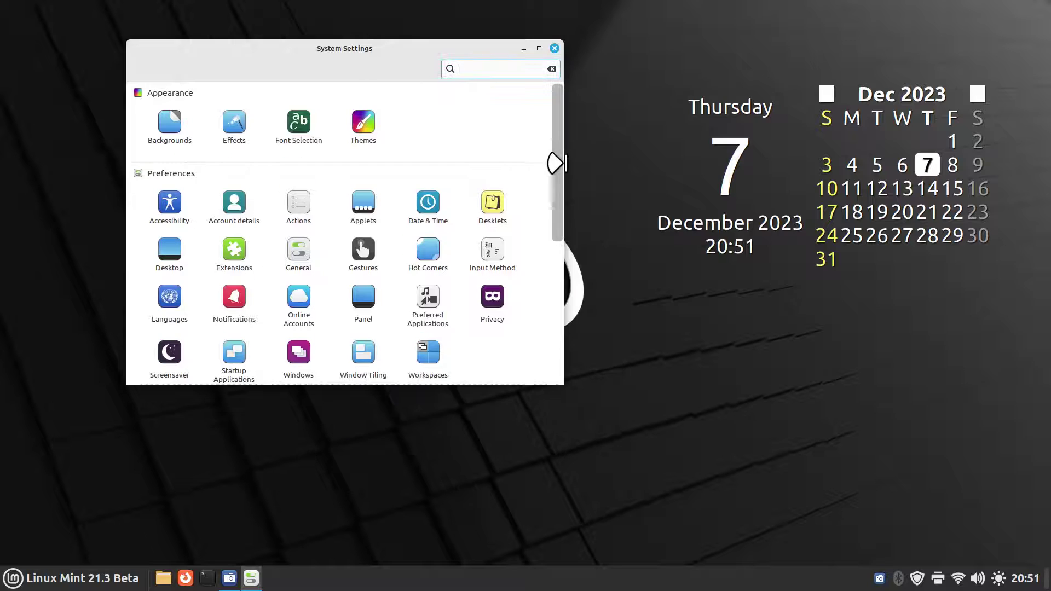
drag(558, 149, 557, 313)
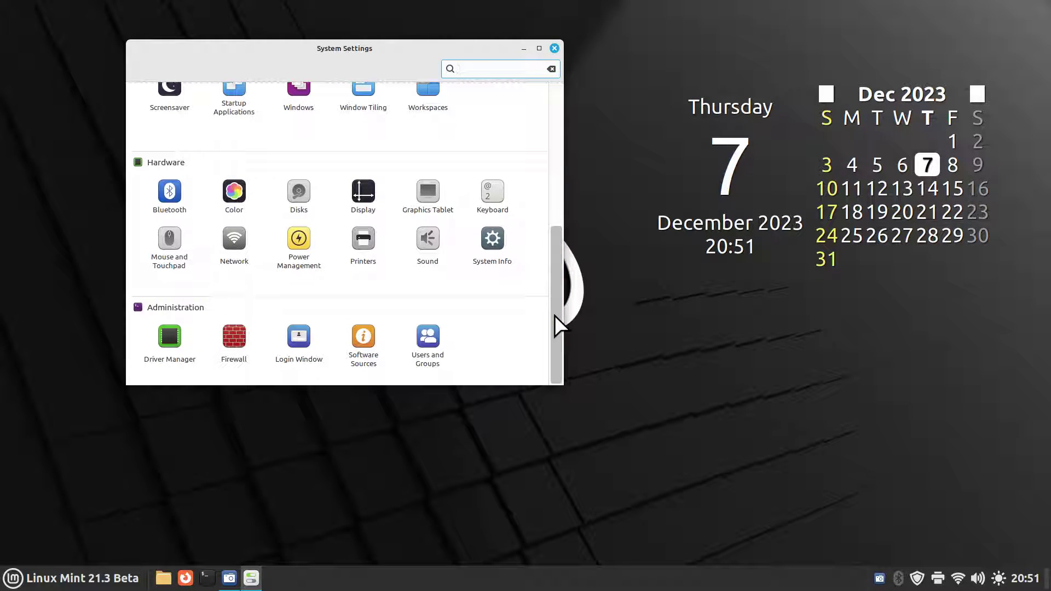
Step: Confirm System Info shows X11 as display server, return to the overview, and centre the window
click(492, 236)
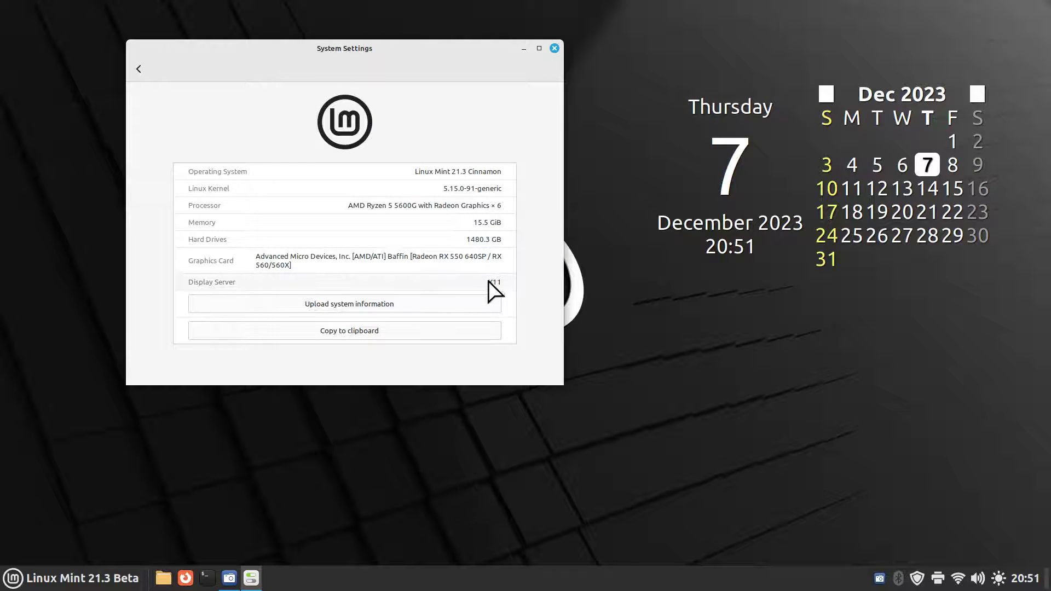
drag(489, 280, 501, 281)
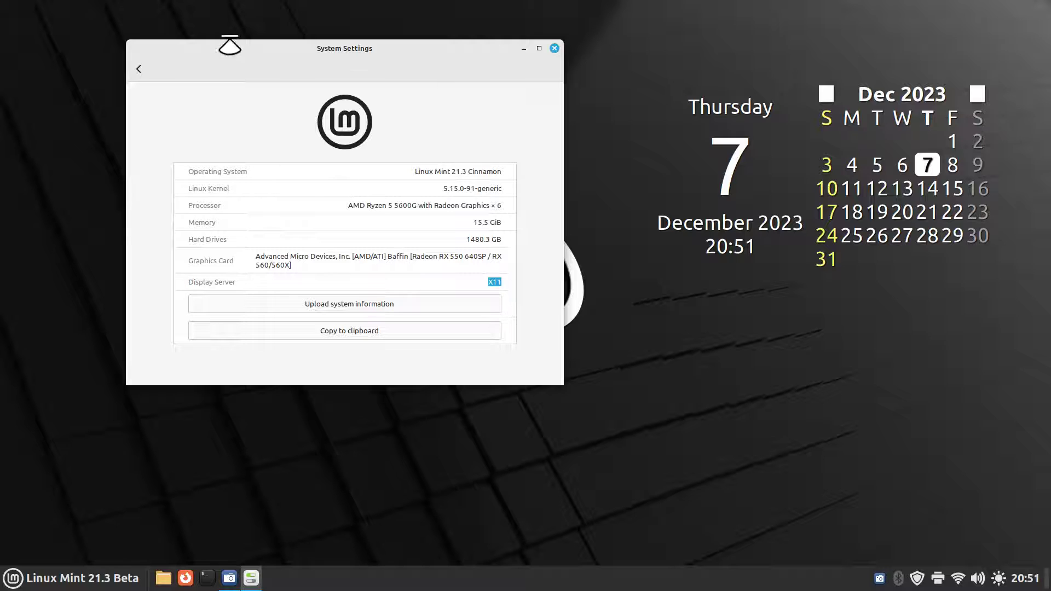
click(139, 69)
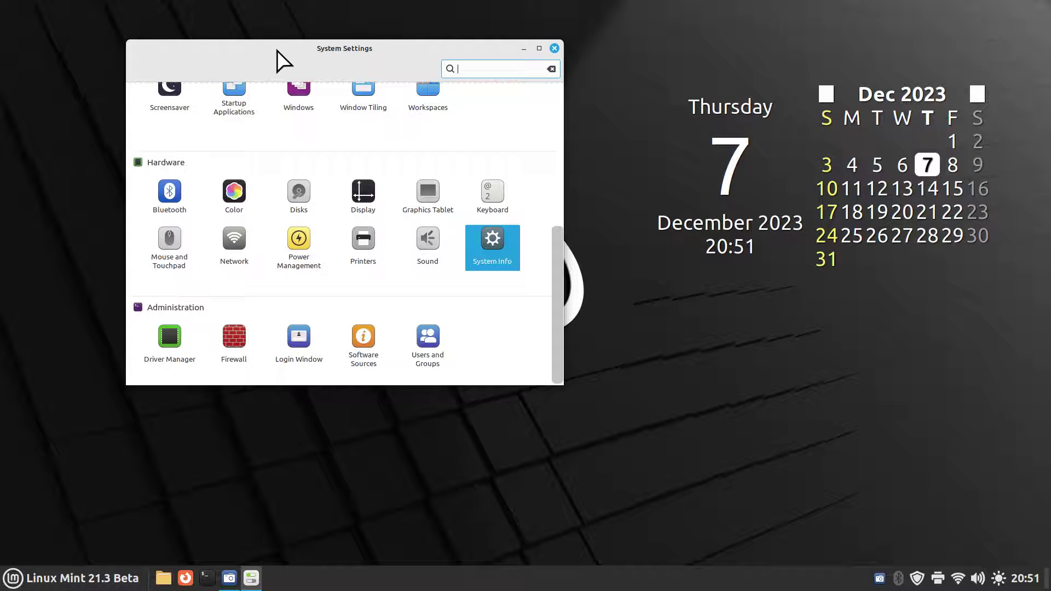
drag(282, 58, 433, 44)
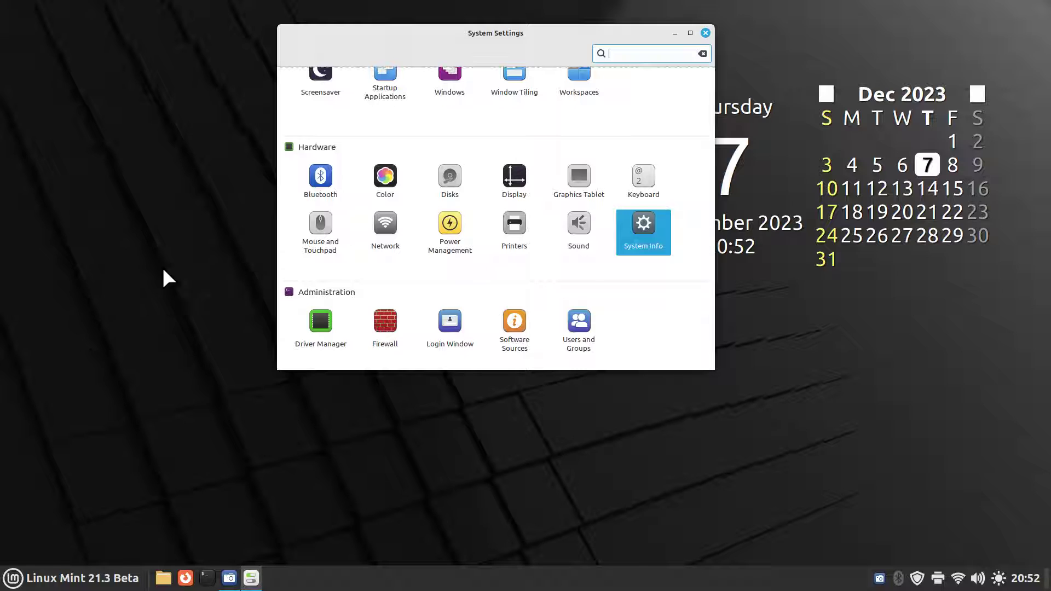
click(450, 321)
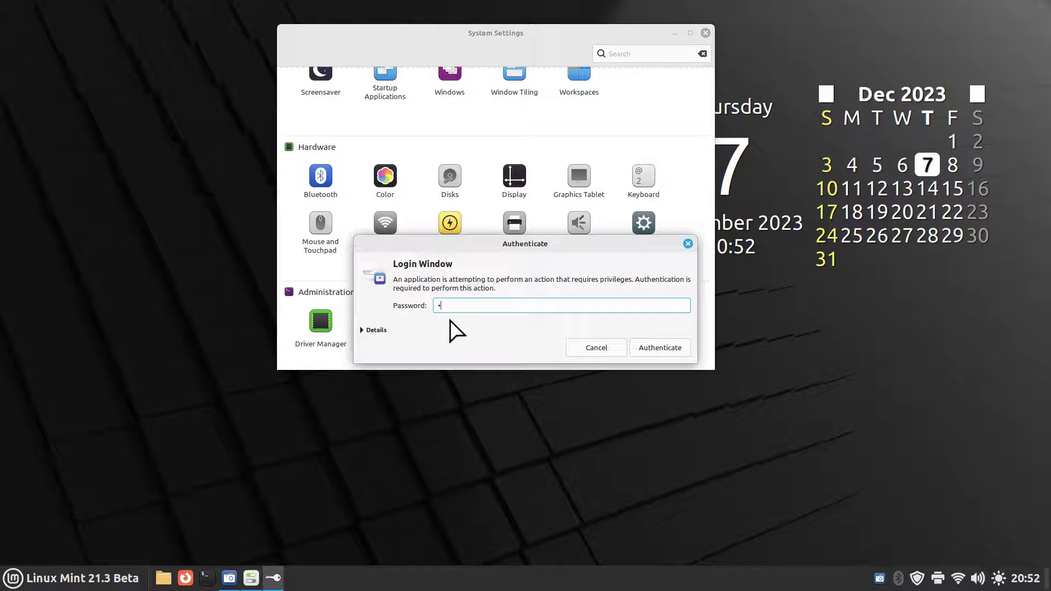
text(•••••)
key(Return)
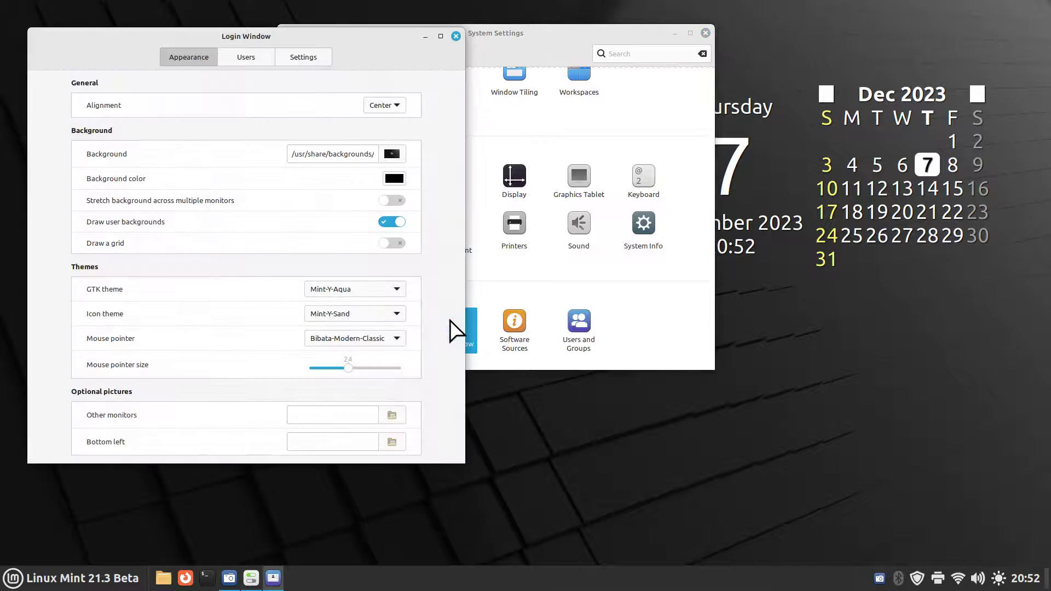
click(386, 107)
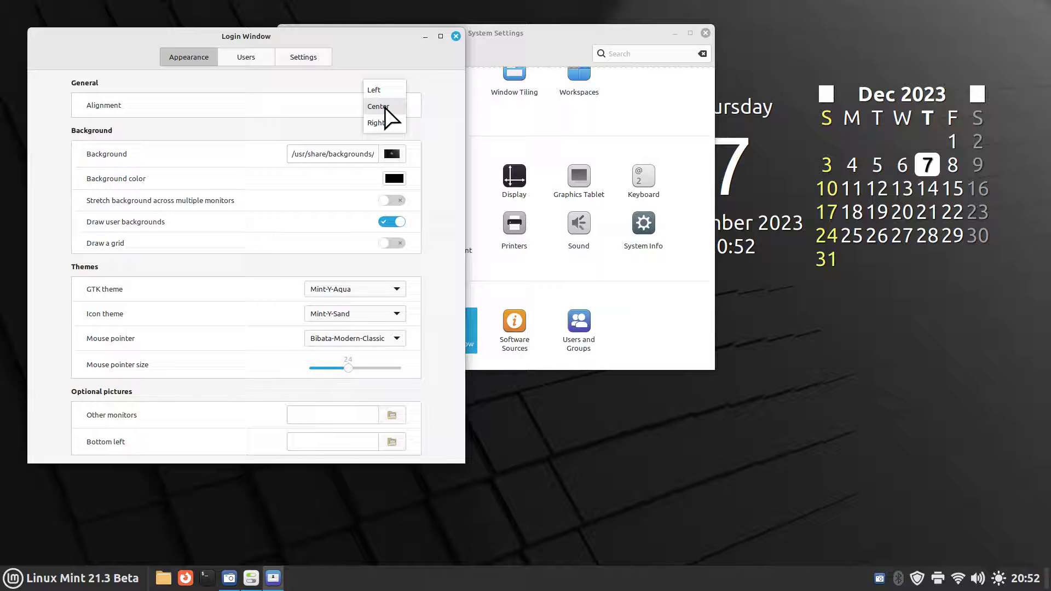
click(396, 109)
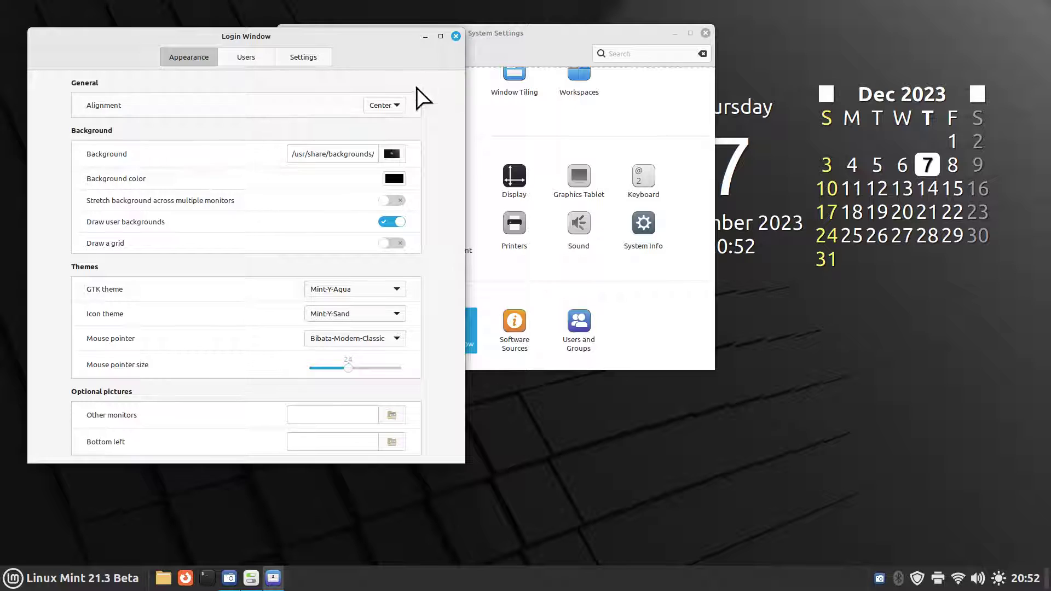
click(4, 582)
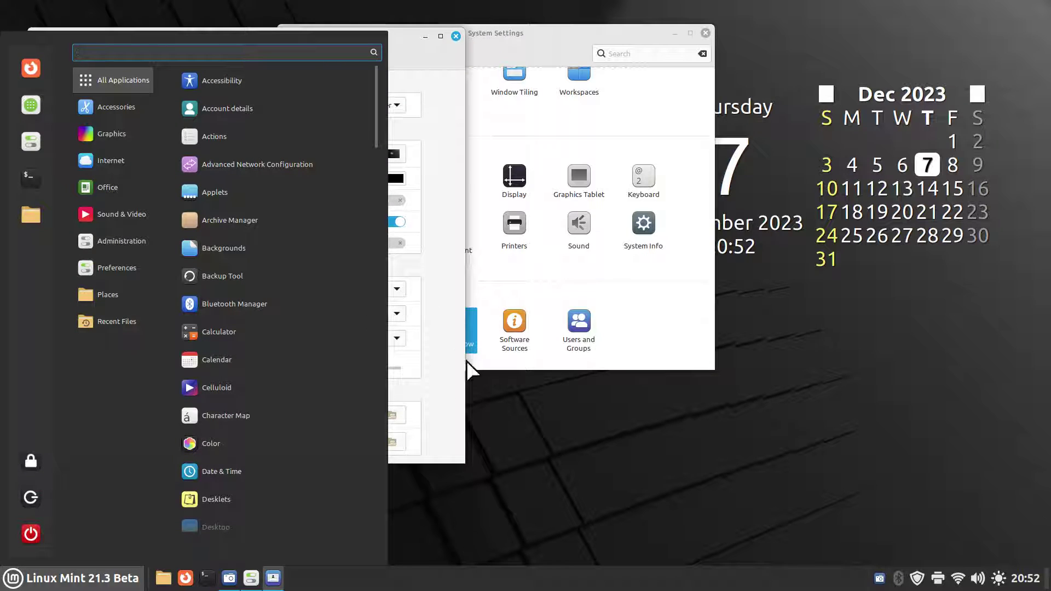
click(447, 71)
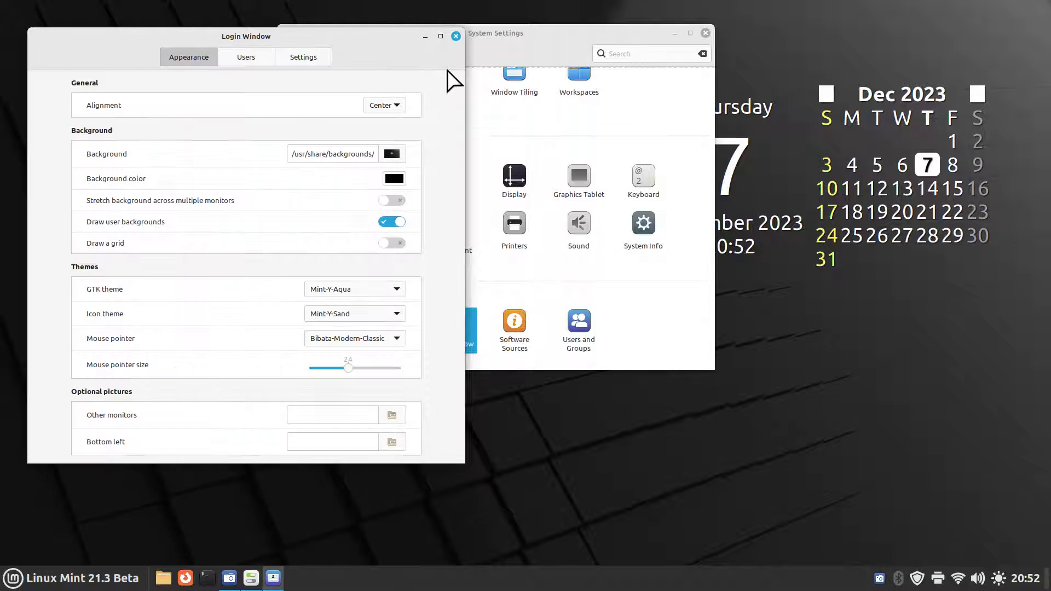
click(457, 36)
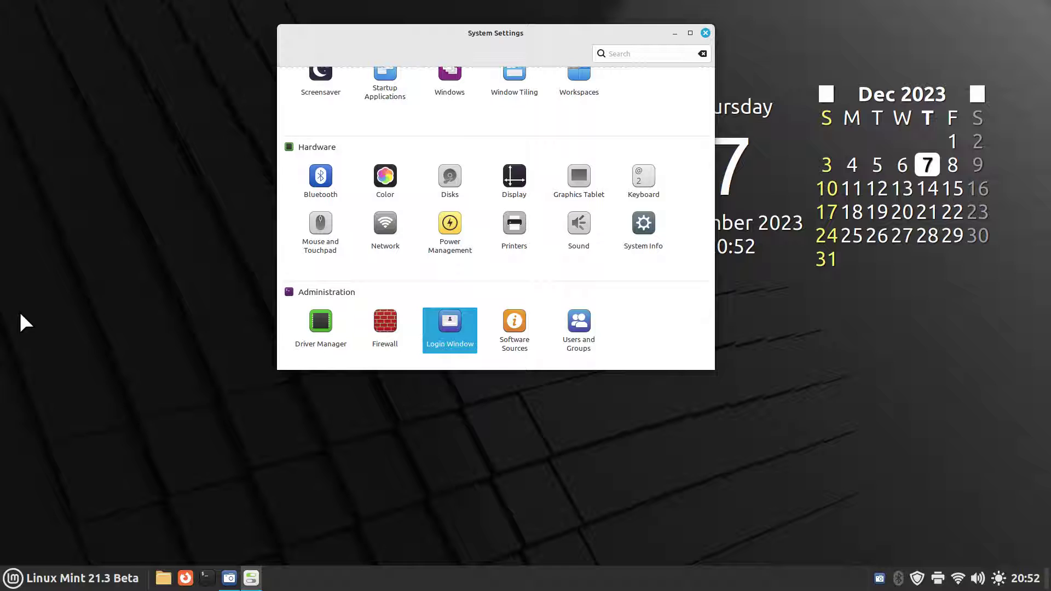
click(72, 578)
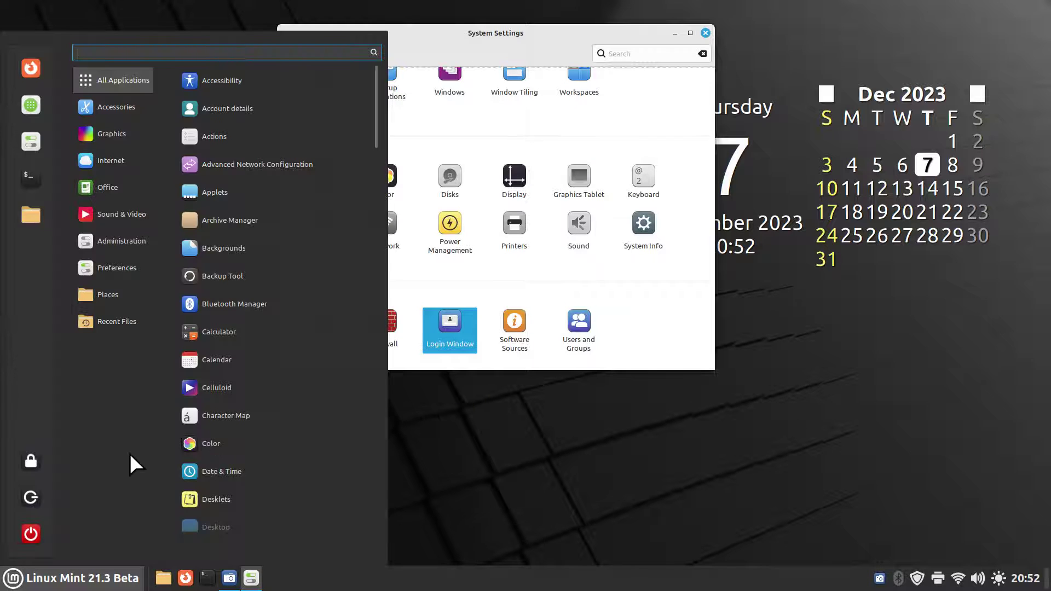
click(537, 478)
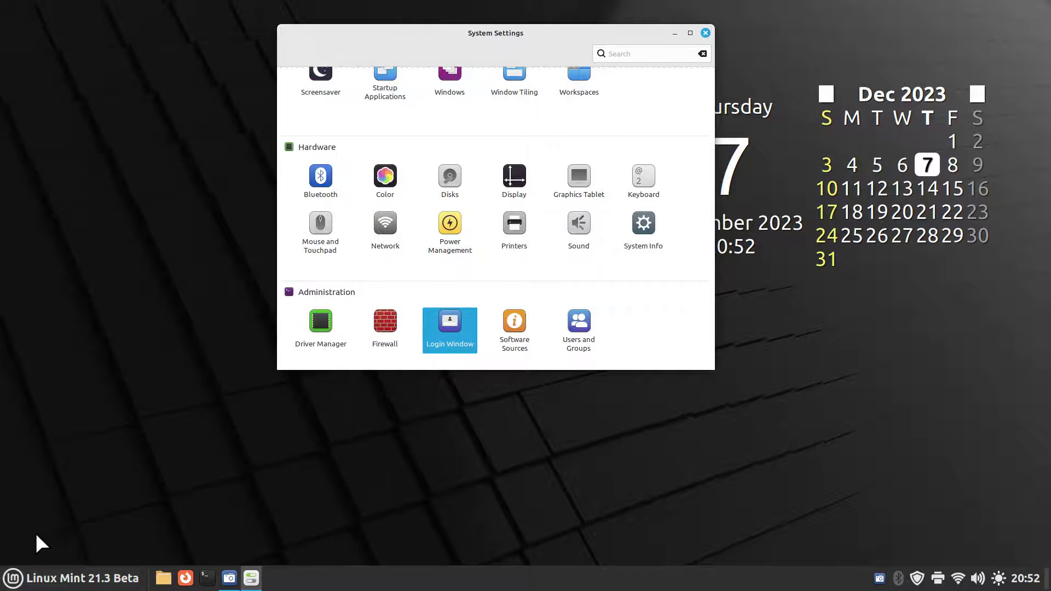
right_click(20, 578)
click(74, 538)
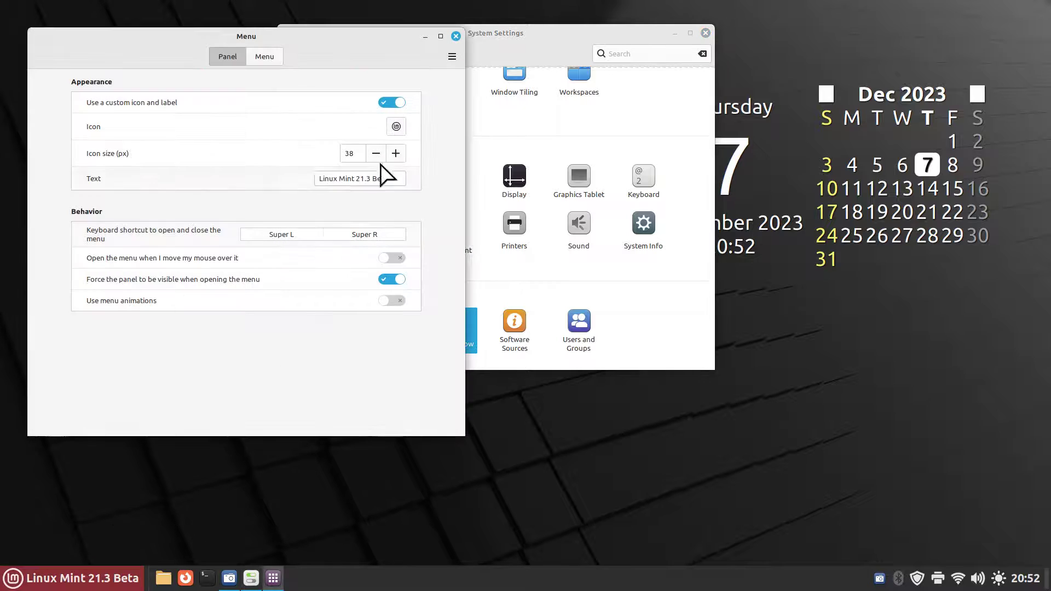
click(396, 126)
scroll(305, 262, down, 2)
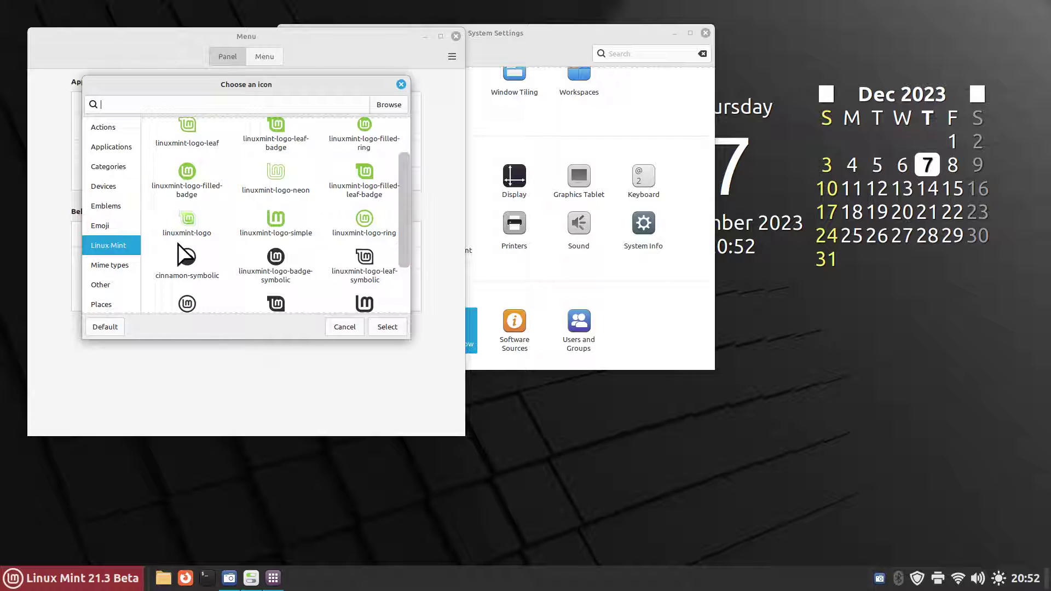
click(185, 261)
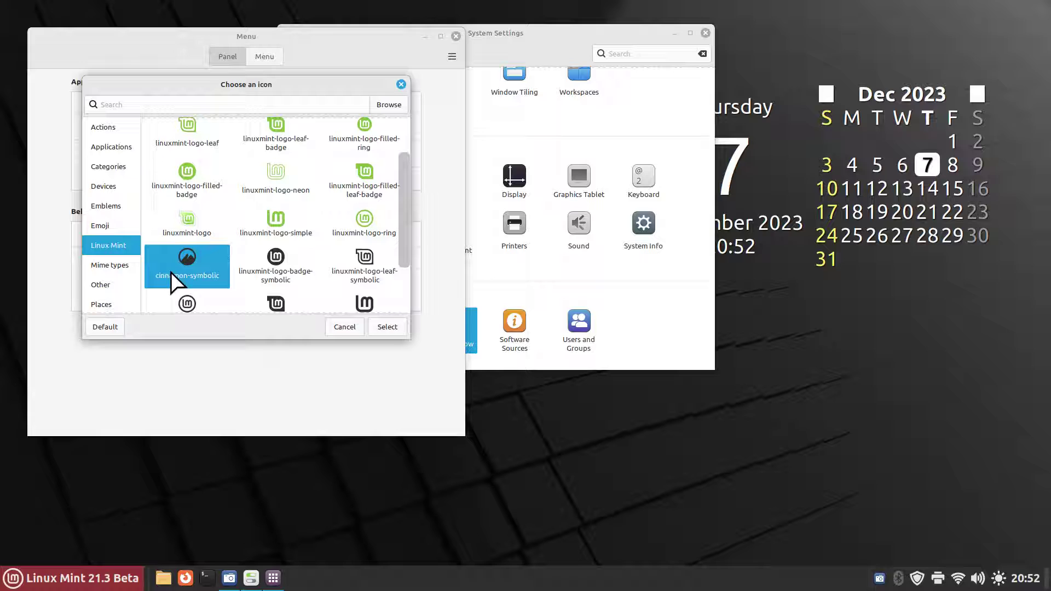
click(345, 329)
click(458, 35)
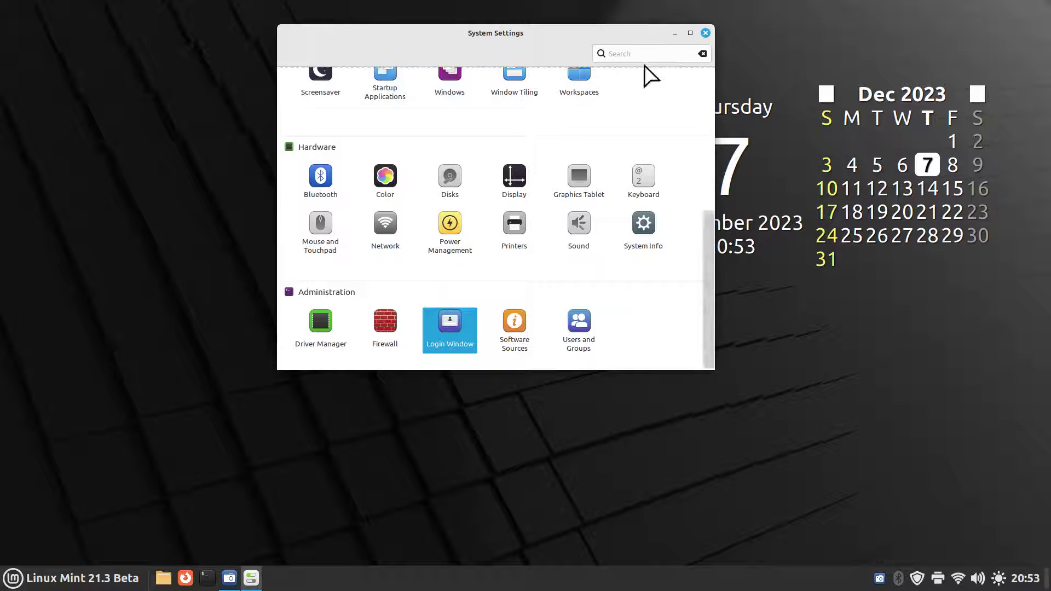
Step: Minimize System Settings, read the Wayland (protocol) Wikipedia article in Firefox, then close Firefox
click(677, 34)
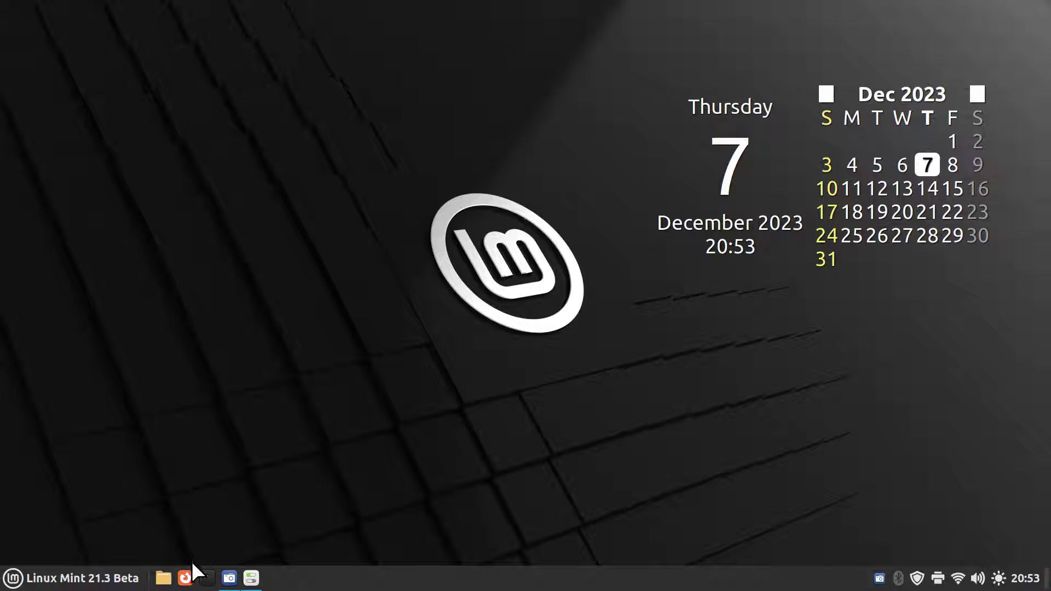
click(186, 577)
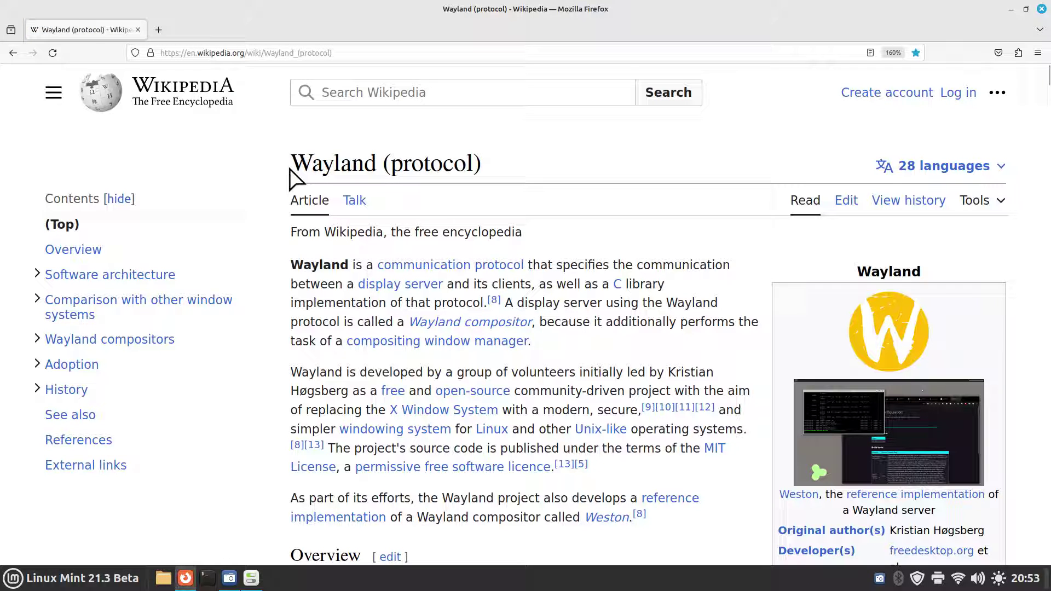
drag(290, 167, 503, 171)
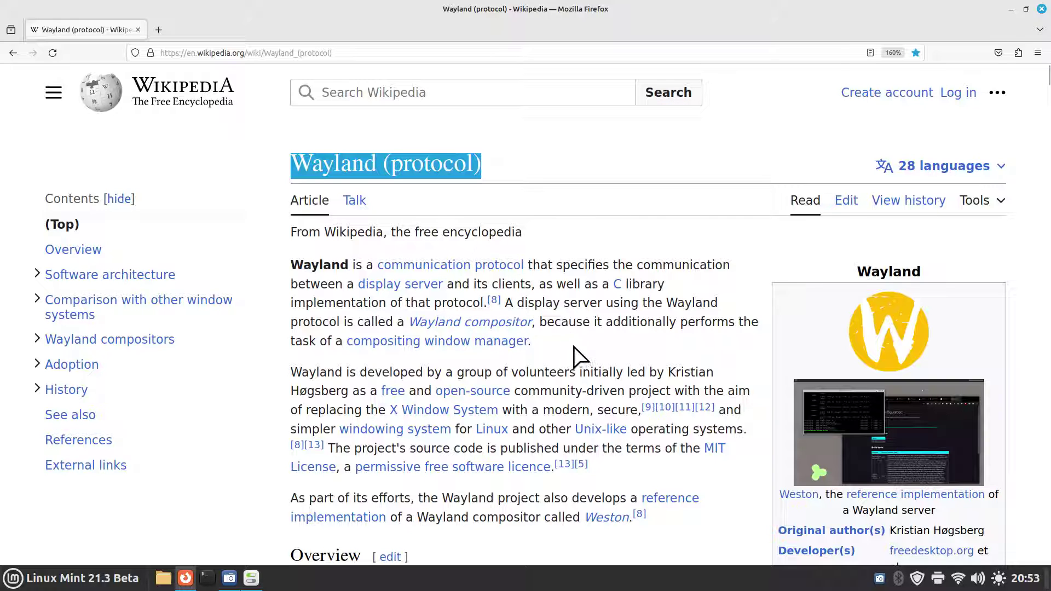
scroll(601, 412, down, 3)
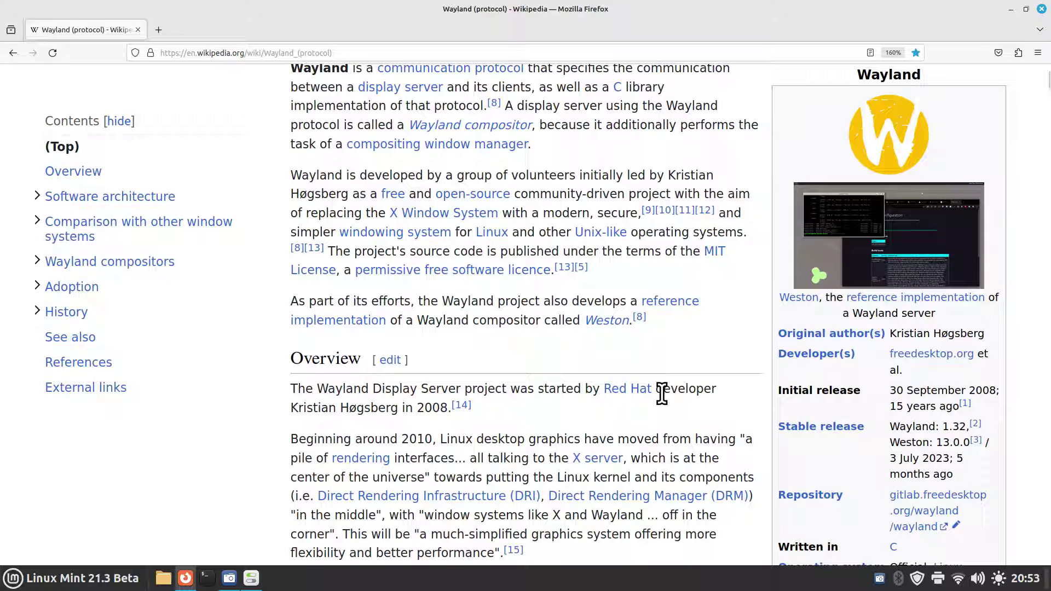
click(1039, 8)
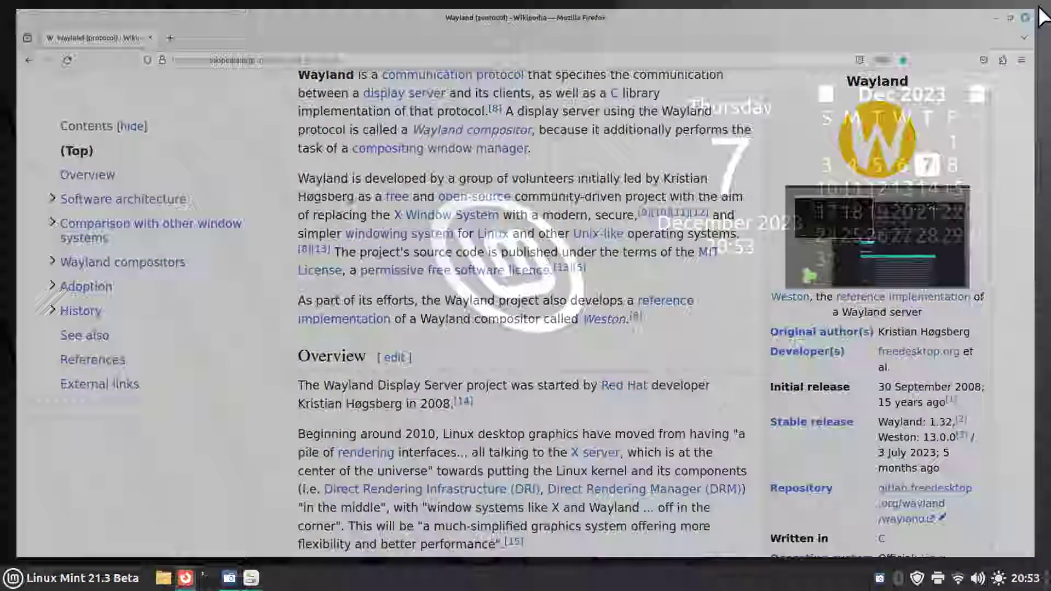
Step: Restore System Settings from the taskbar, verify X11 in System Info, and return to the overview
right_click(249, 215)
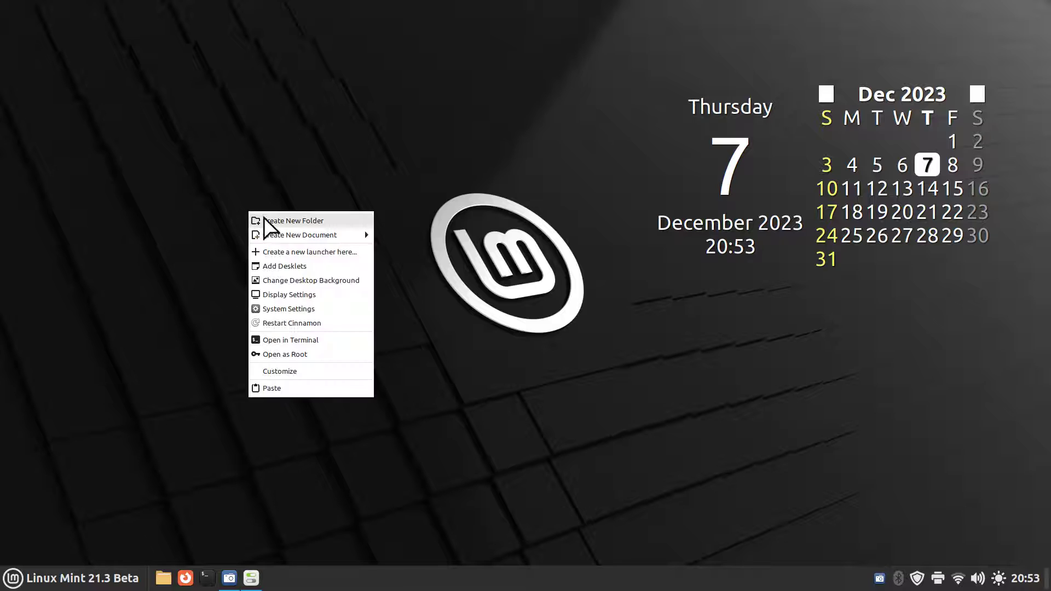
click(356, 488)
click(268, 574)
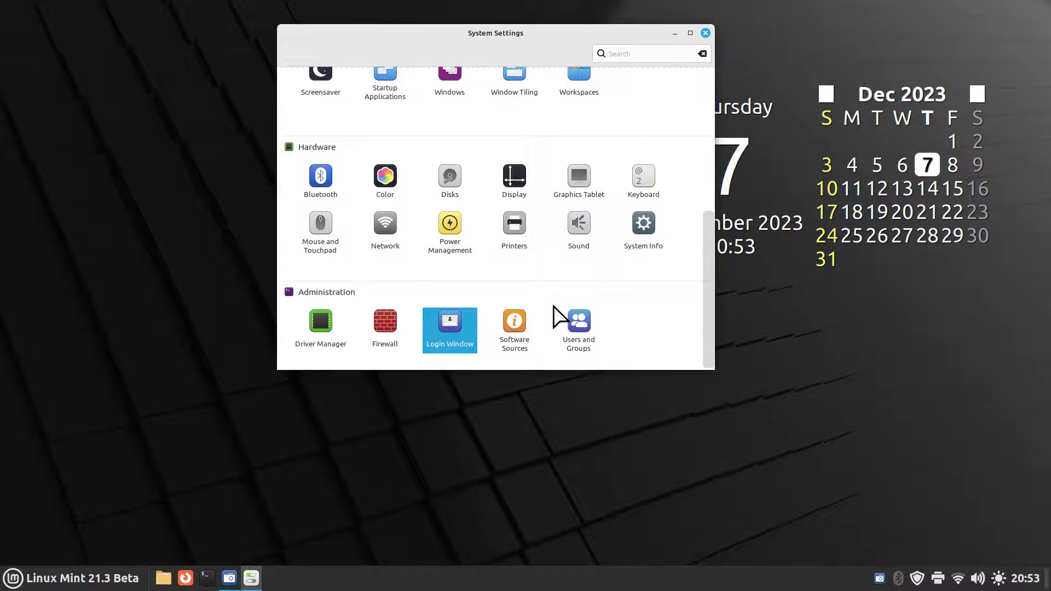
click(638, 231)
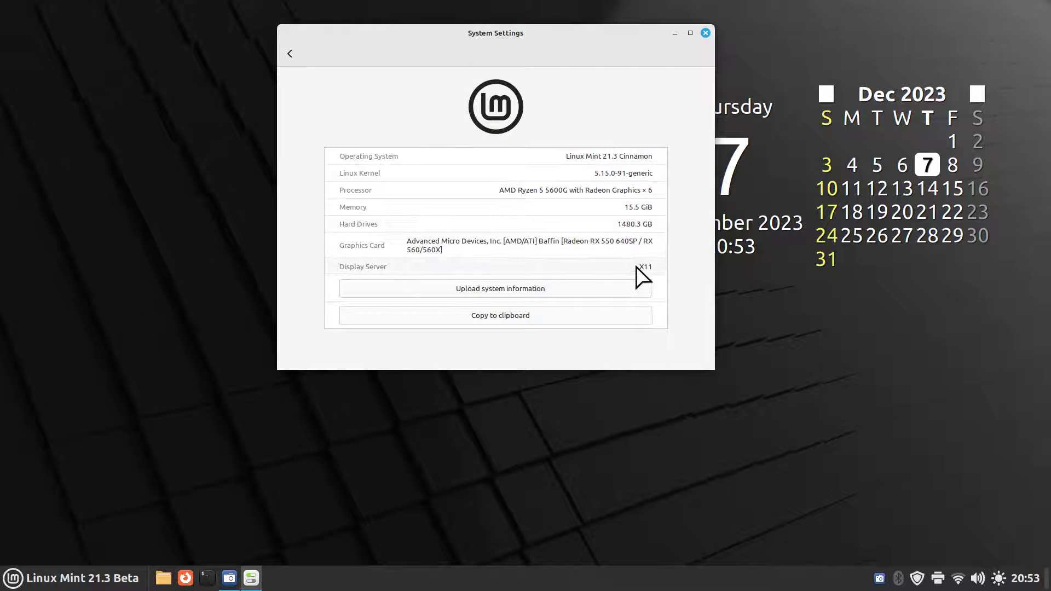
drag(639, 265, 661, 264)
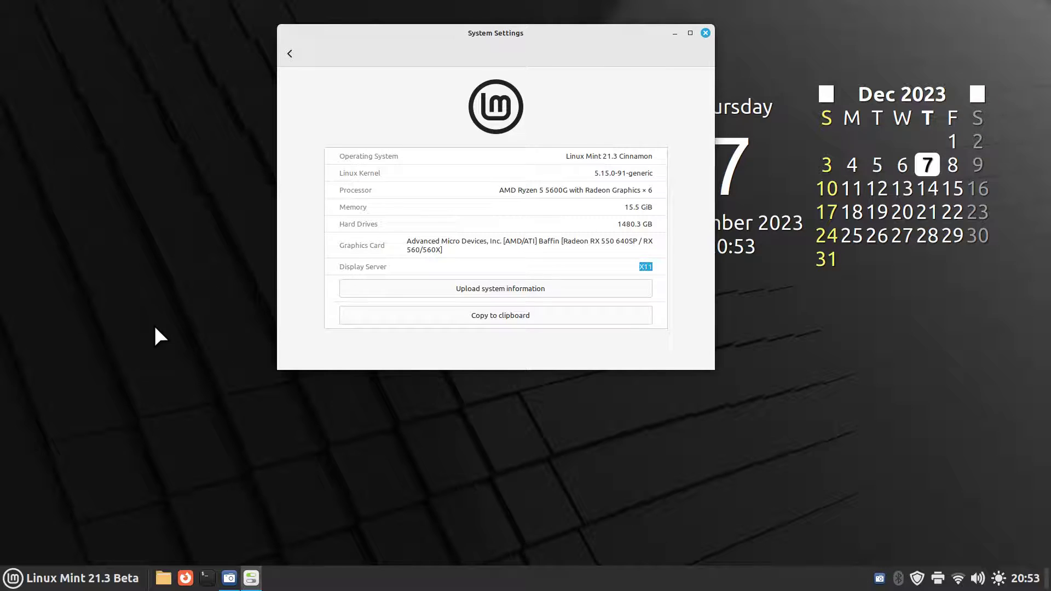
click(290, 54)
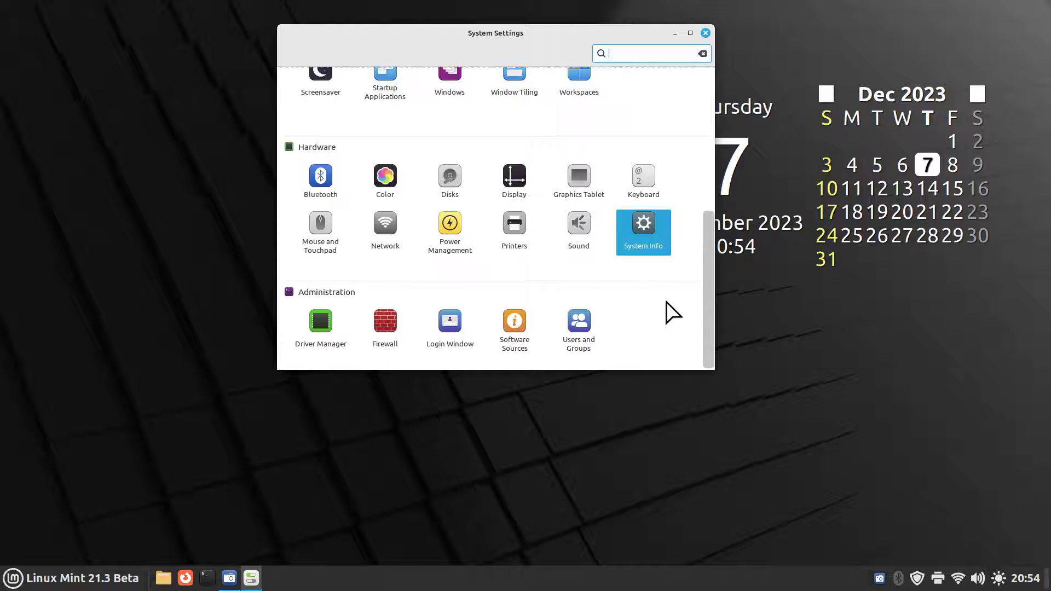
Step: Close System Settings, open the home folder in Nemo, and check its version is 6.0.0
drag(708, 284, 715, 66)
click(706, 32)
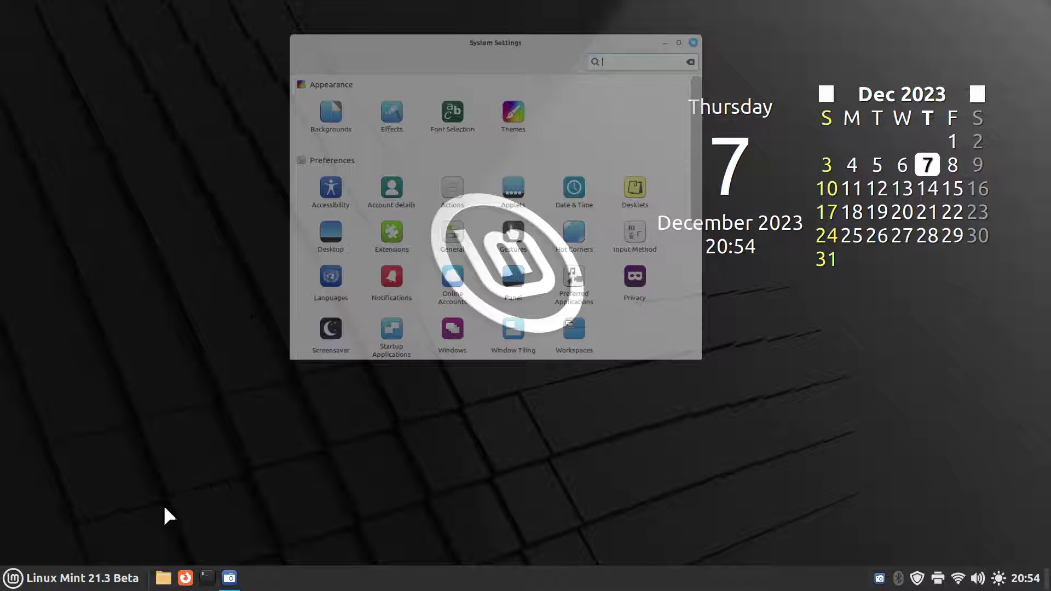
click(163, 578)
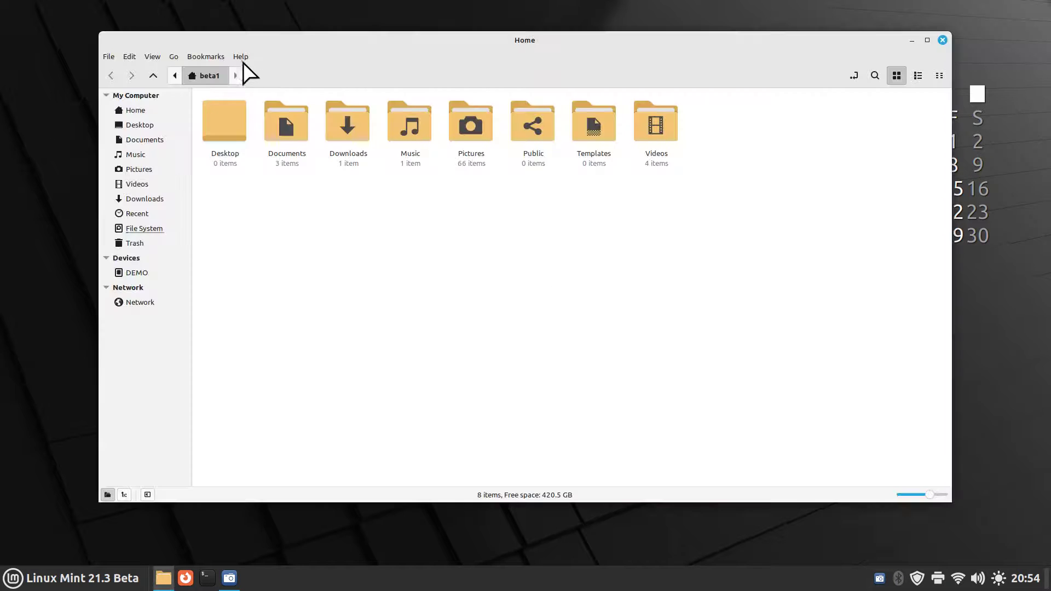
click(240, 57)
click(263, 106)
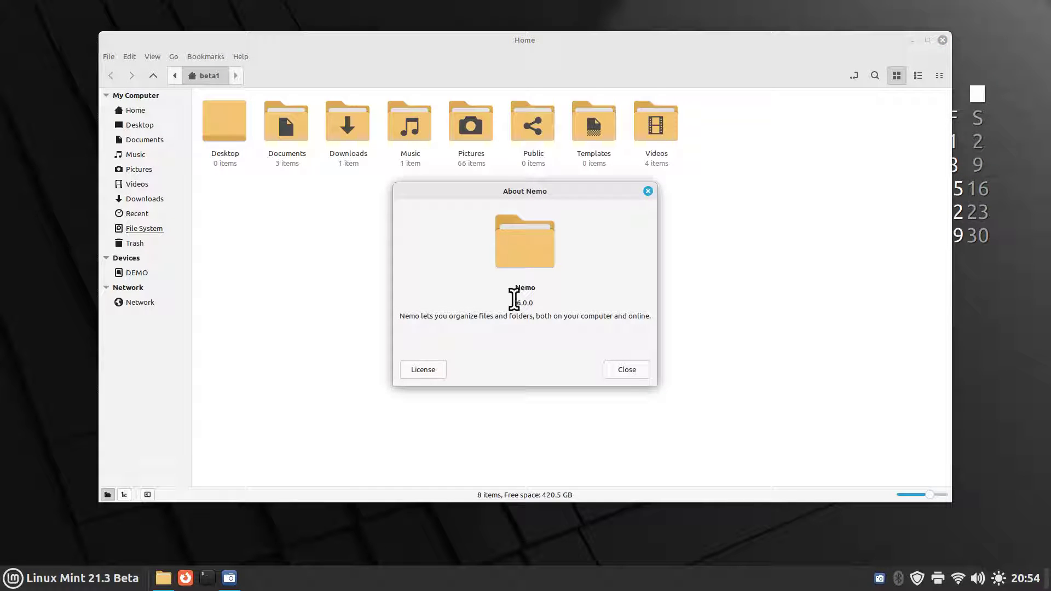
drag(515, 303, 554, 302)
click(631, 368)
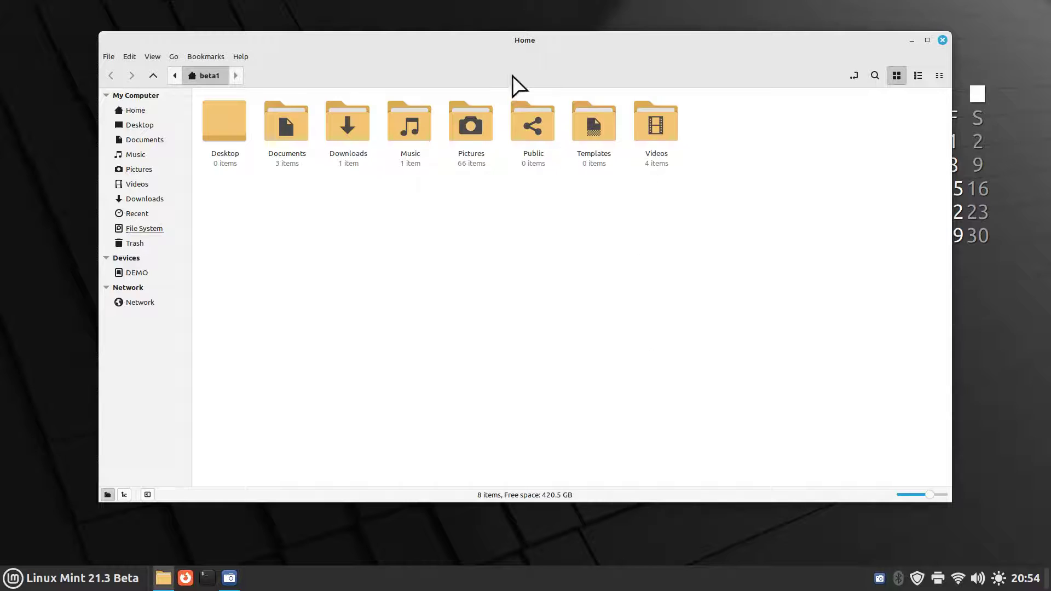
drag(480, 44, 476, 19)
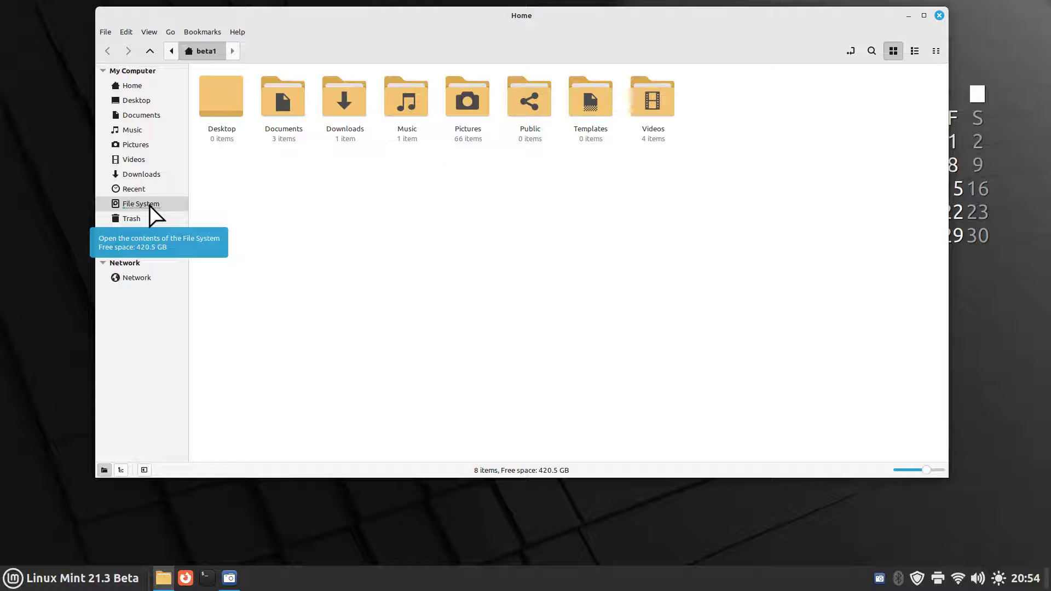
Step: In Downloads, open the mabox ISO's Verify window, then close it and dismiss the menu
click(149, 178)
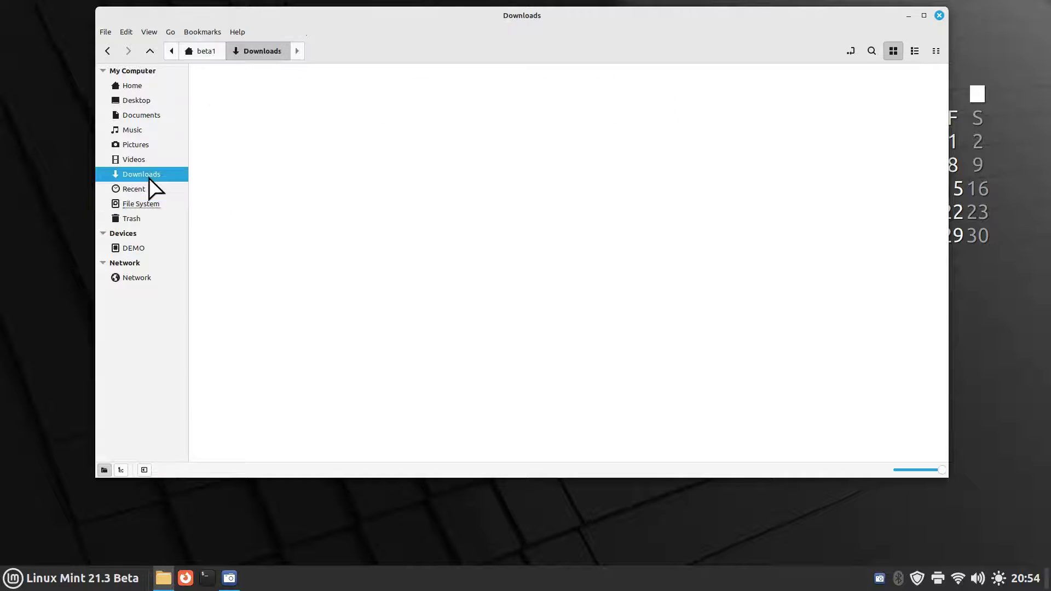
click(253, 135)
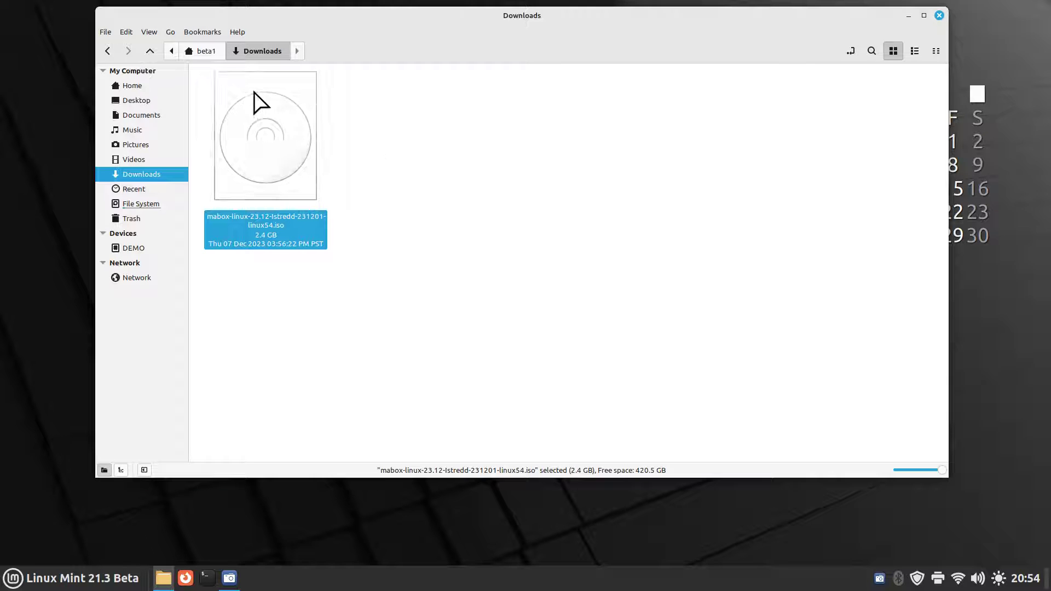
right_click(255, 130)
click(296, 167)
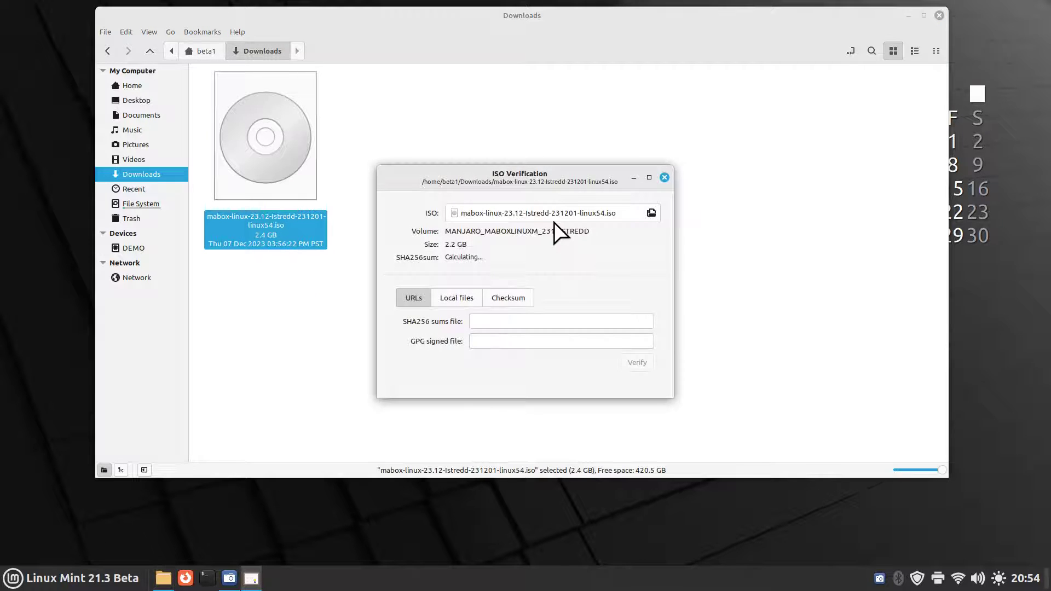
click(664, 177)
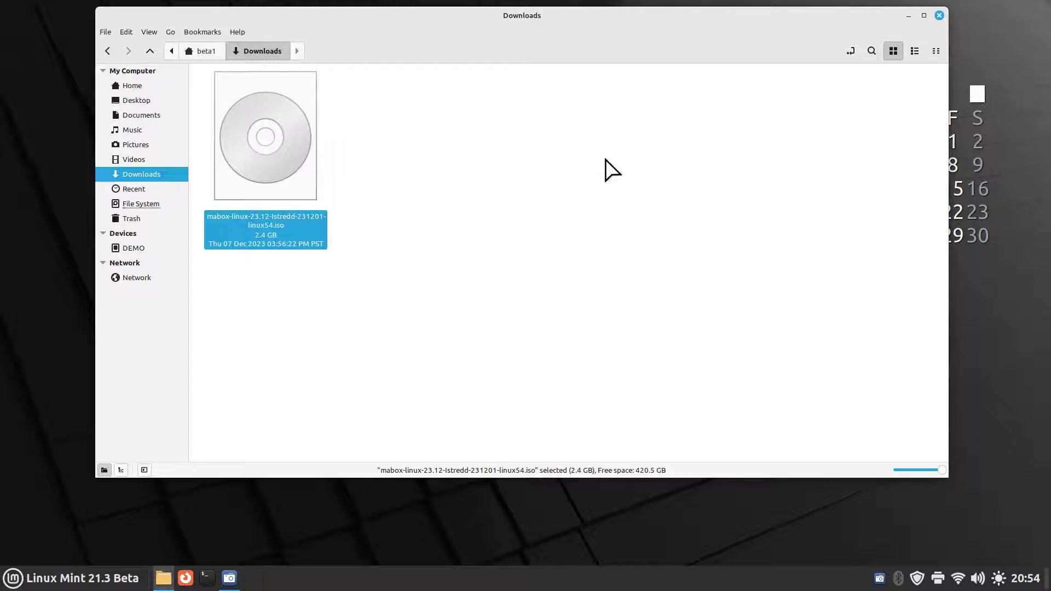
right_click(251, 124)
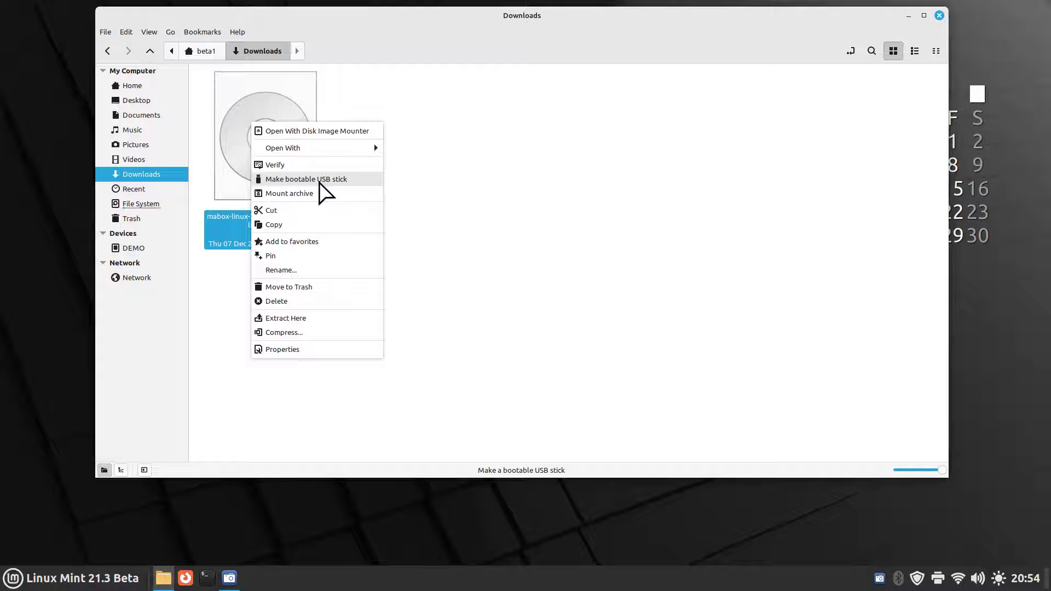
click(484, 205)
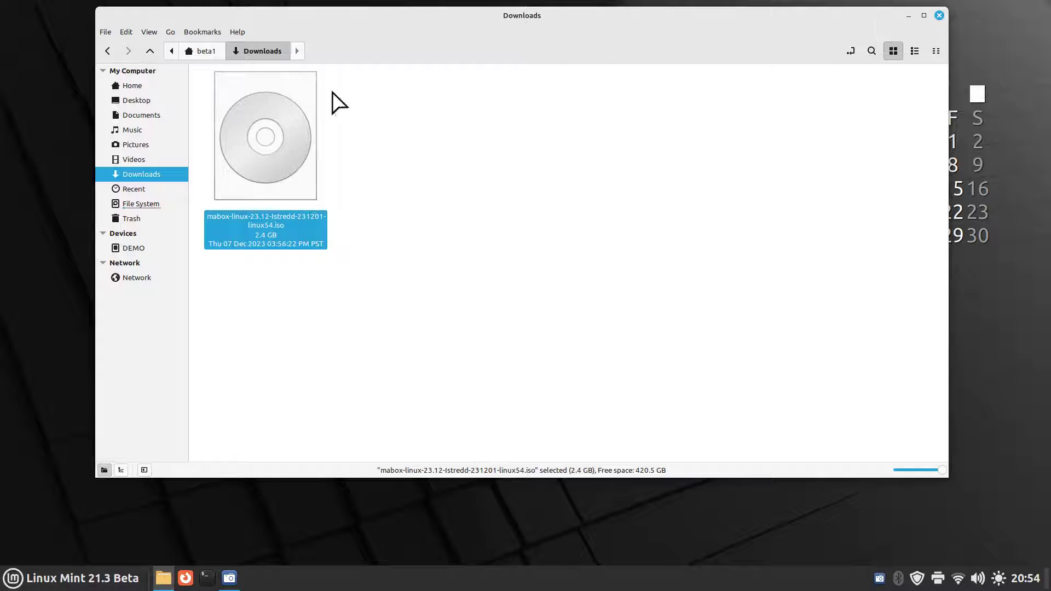
click(142, 146)
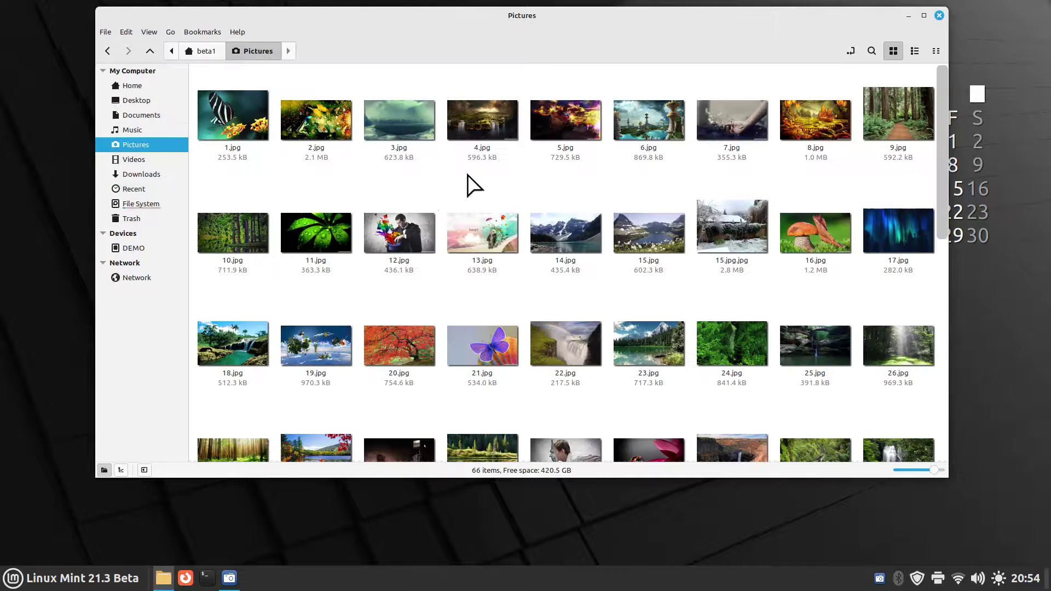
click(126, 32)
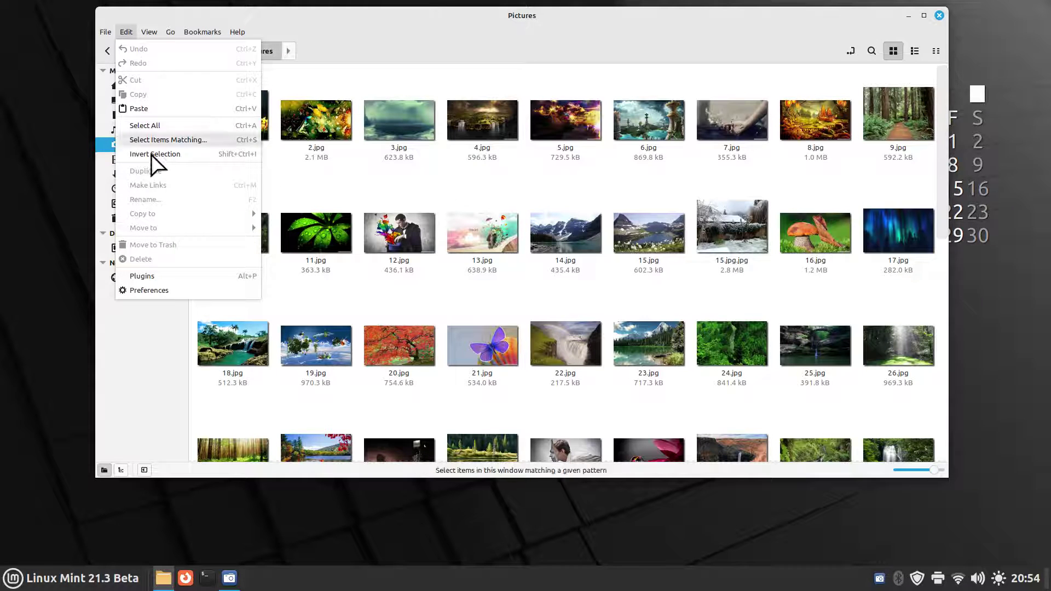
click(159, 291)
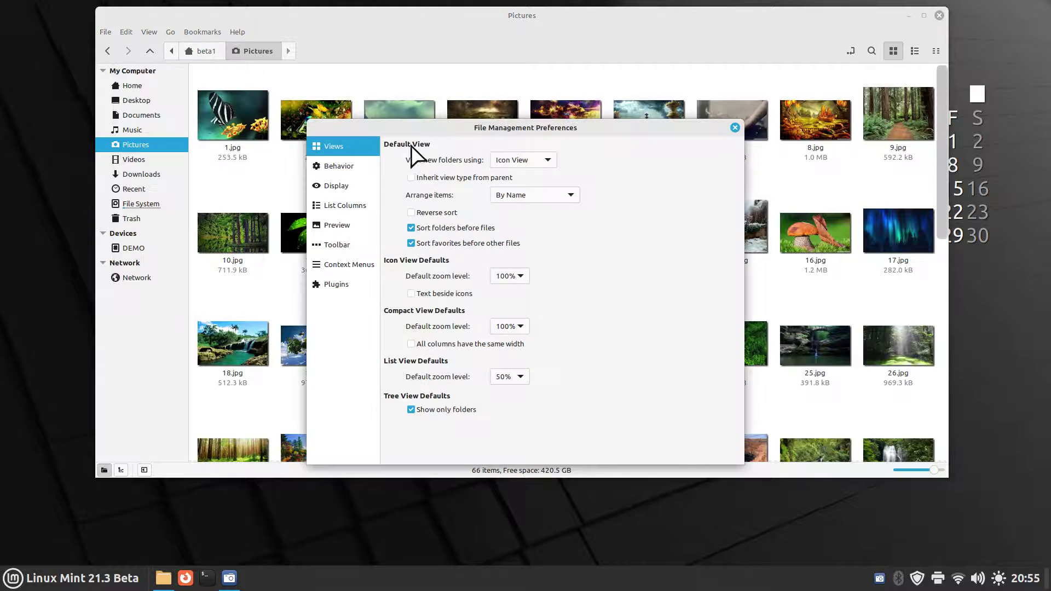
click(331, 167)
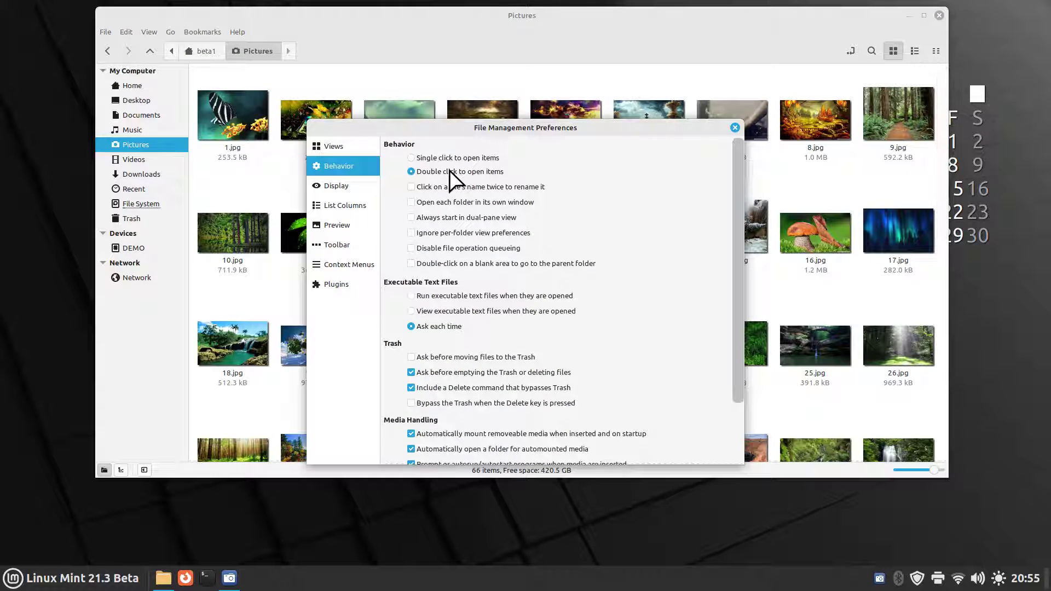
click(734, 126)
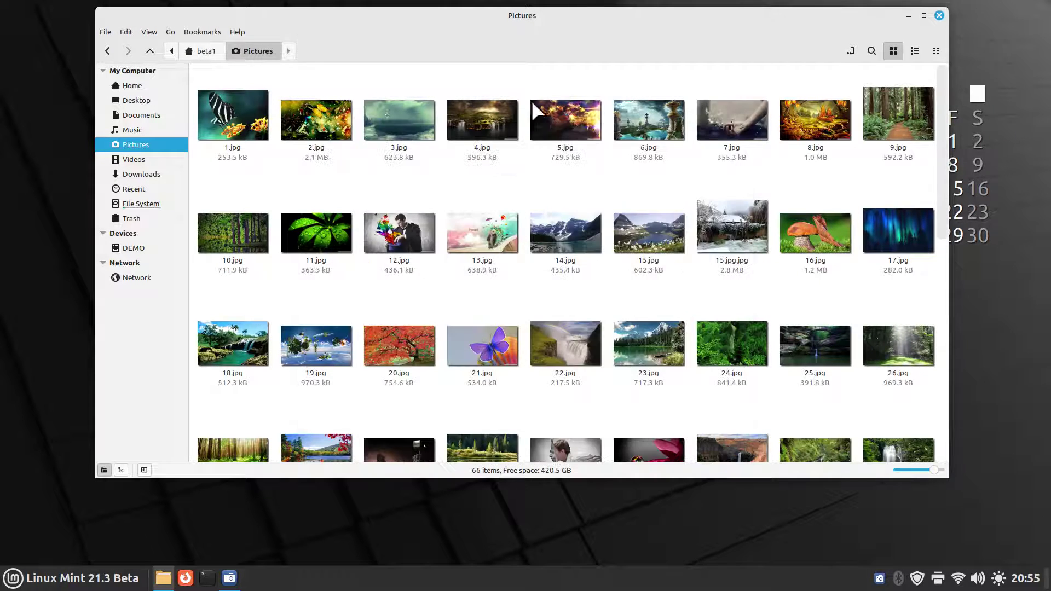
click(226, 117)
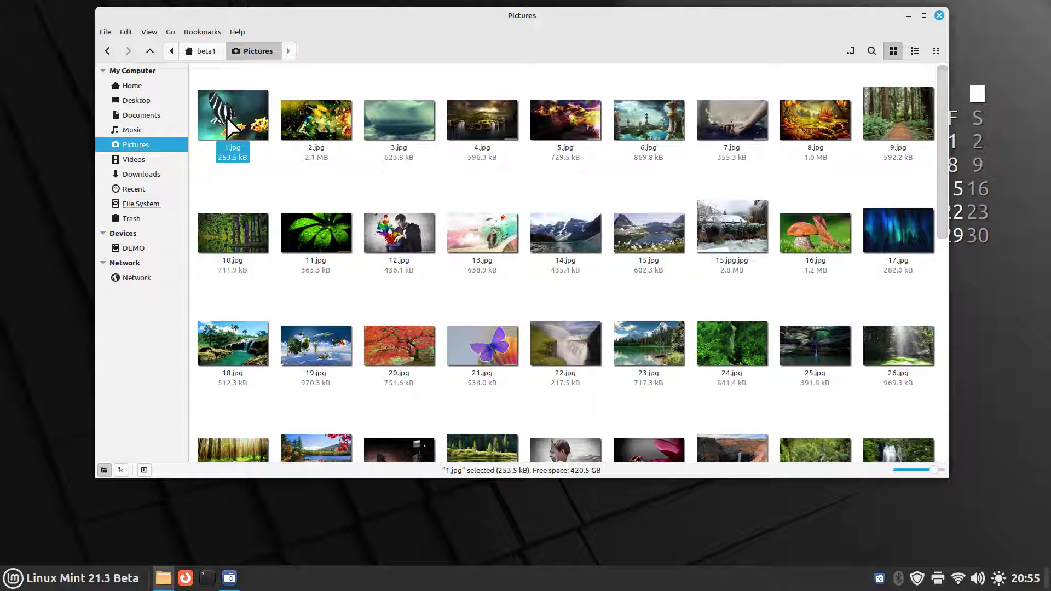
key(space)
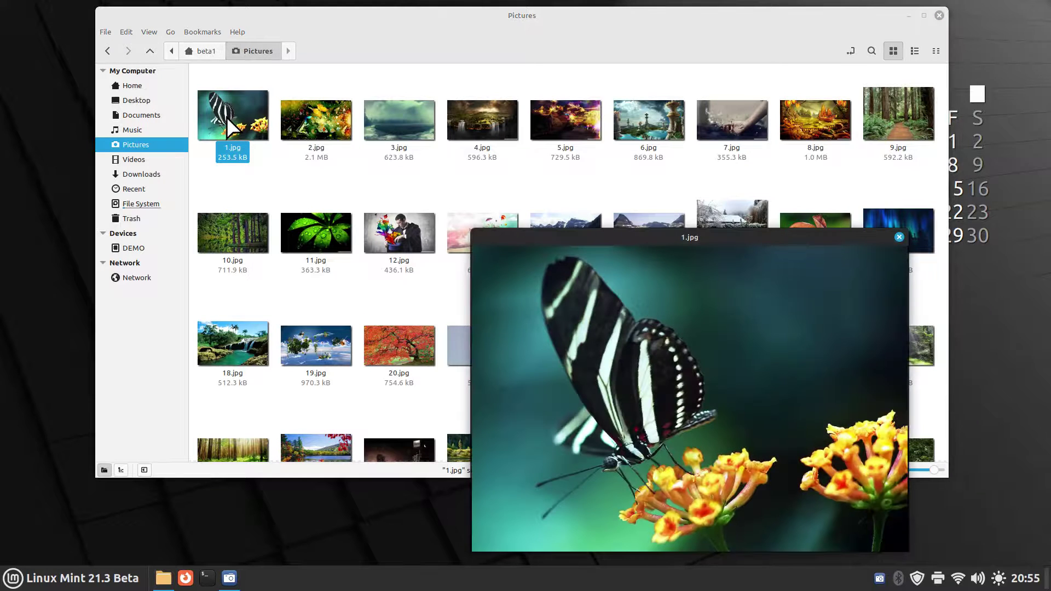
key(space)
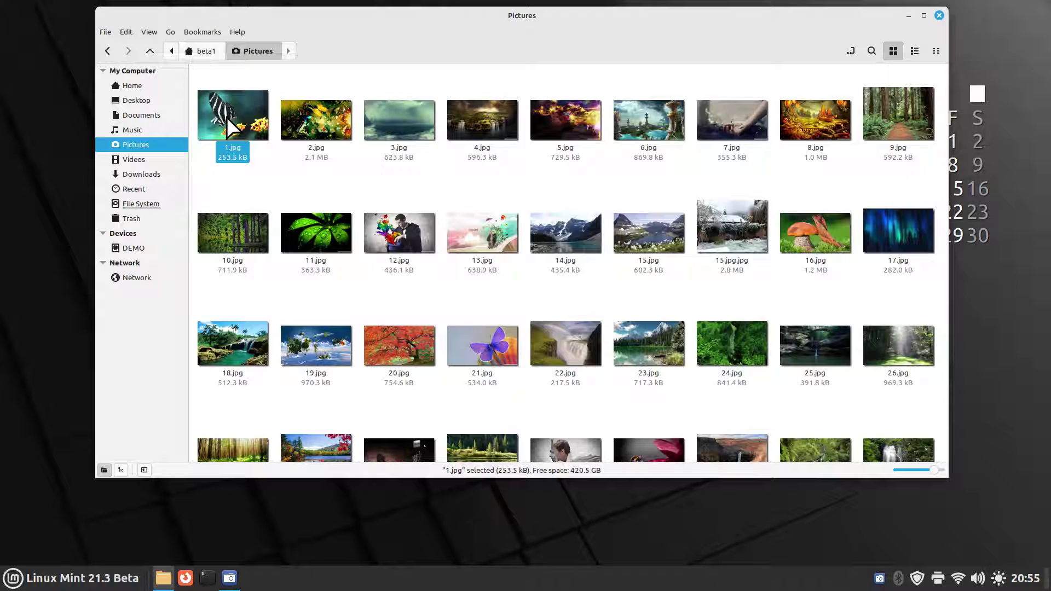
click(390, 239)
key(space)
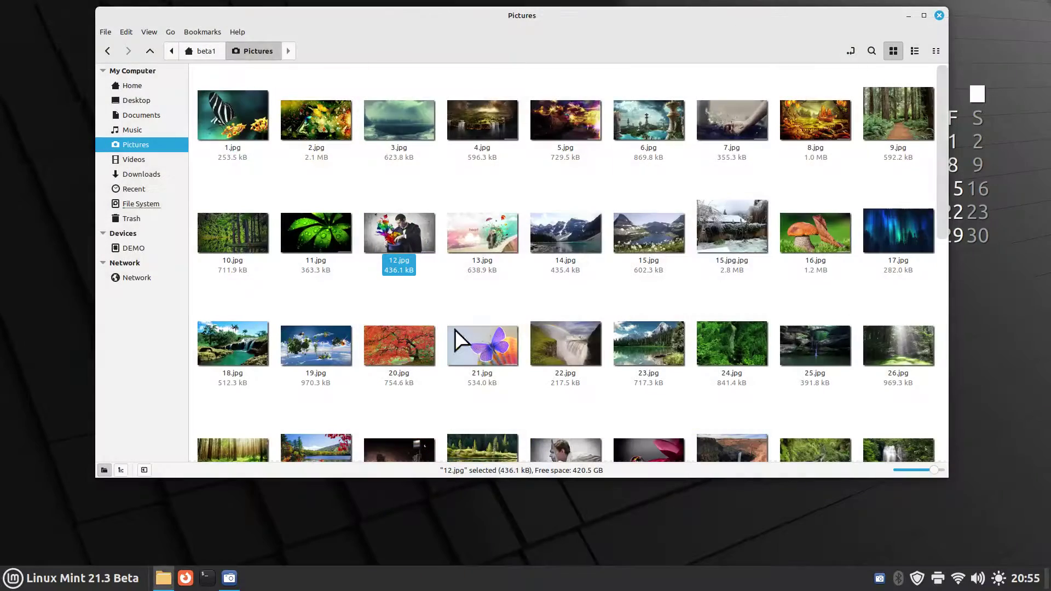
click(391, 347)
key(space)
key(space)
click(328, 342)
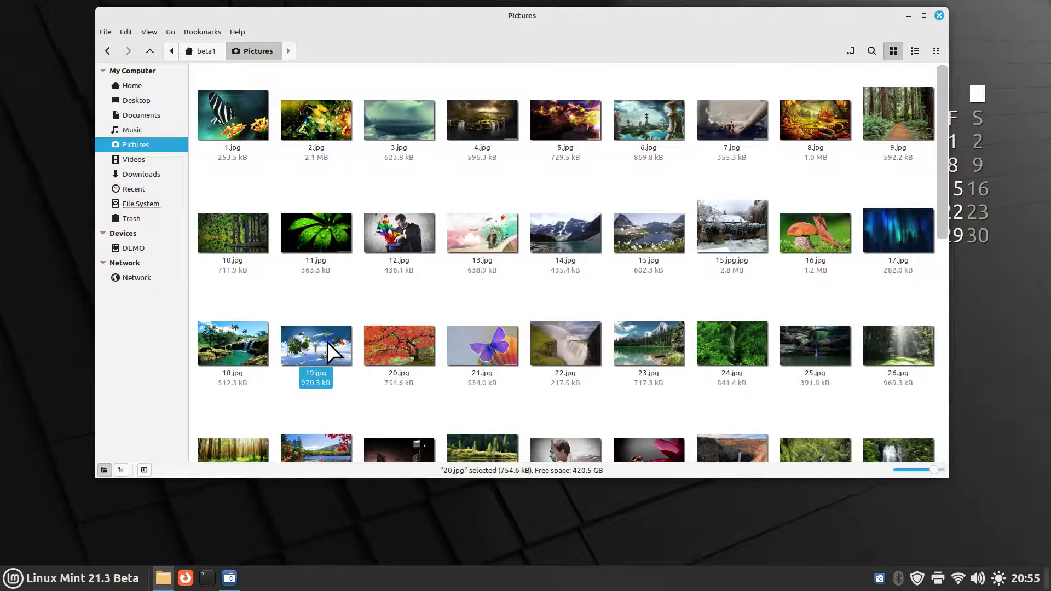
key(space)
key(space)
click(323, 289)
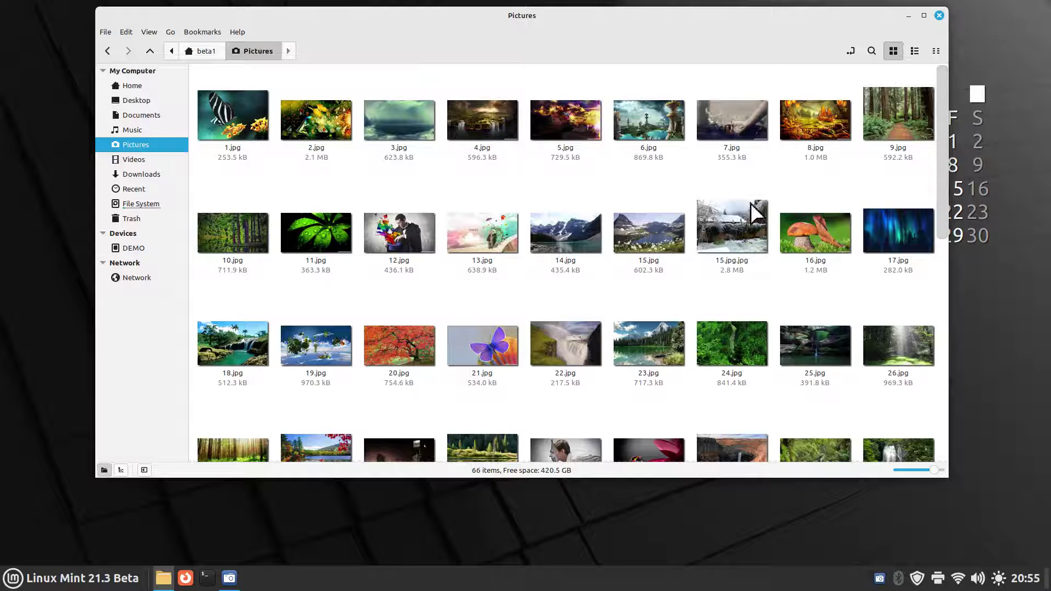
Step: Close Nemo, launch Hypnotix from Sound & Video, open its New Channel form, then close it
click(940, 15)
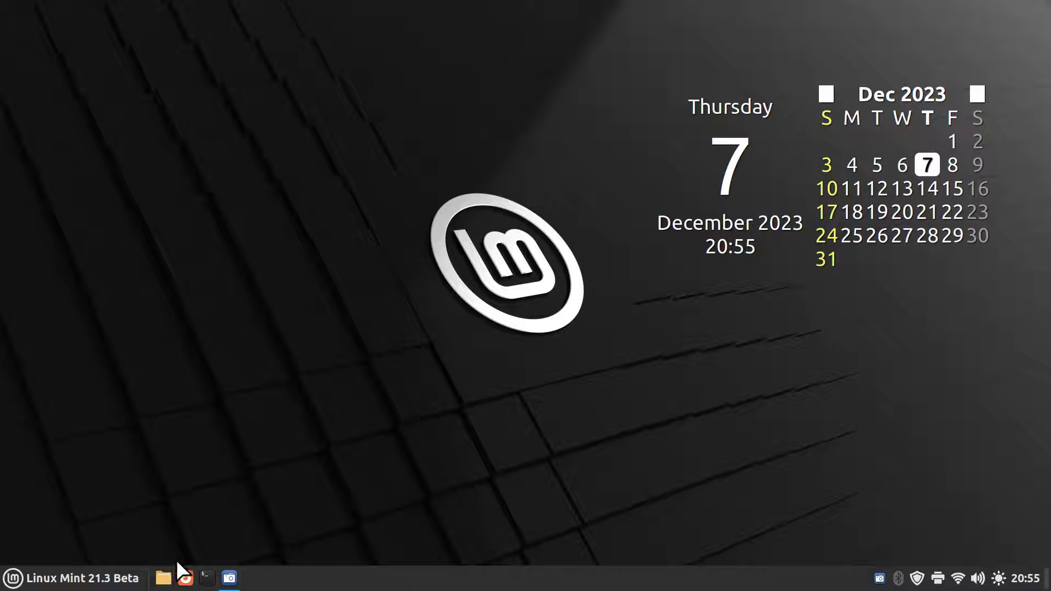
click(77, 579)
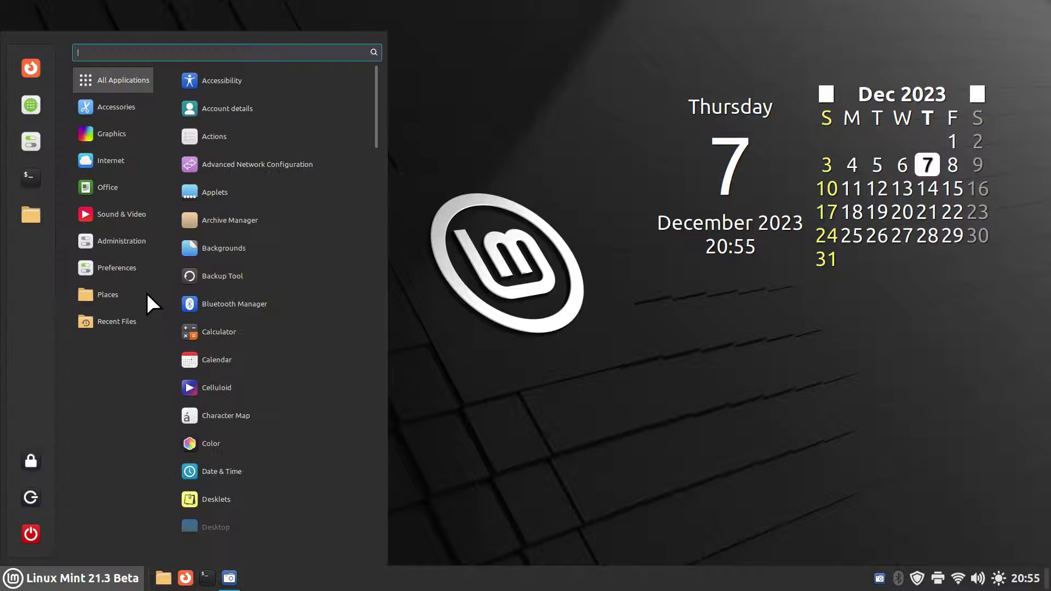
mouse_move(113, 222)
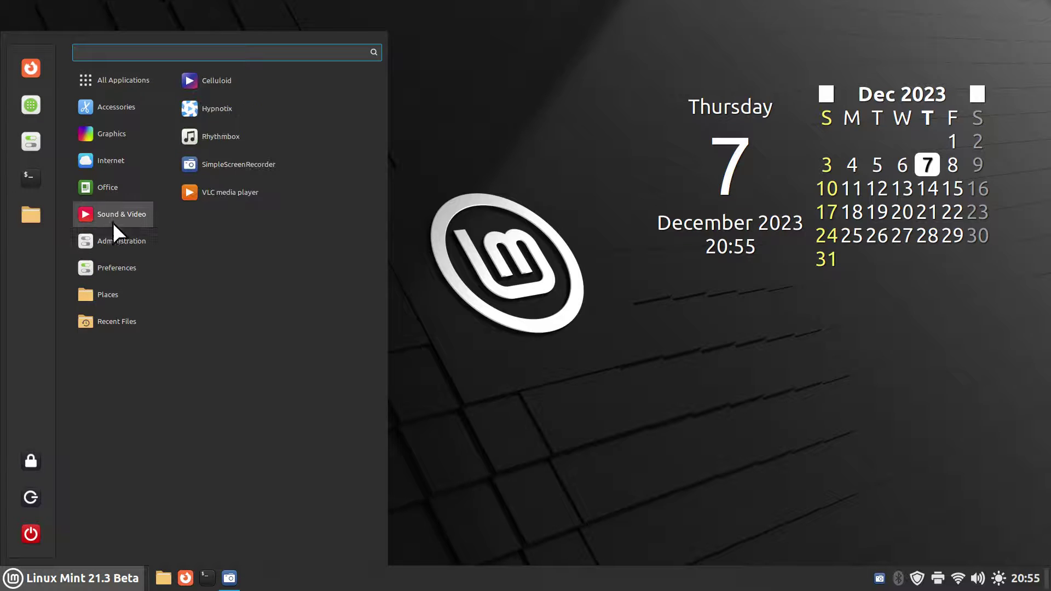
click(232, 110)
click(664, 214)
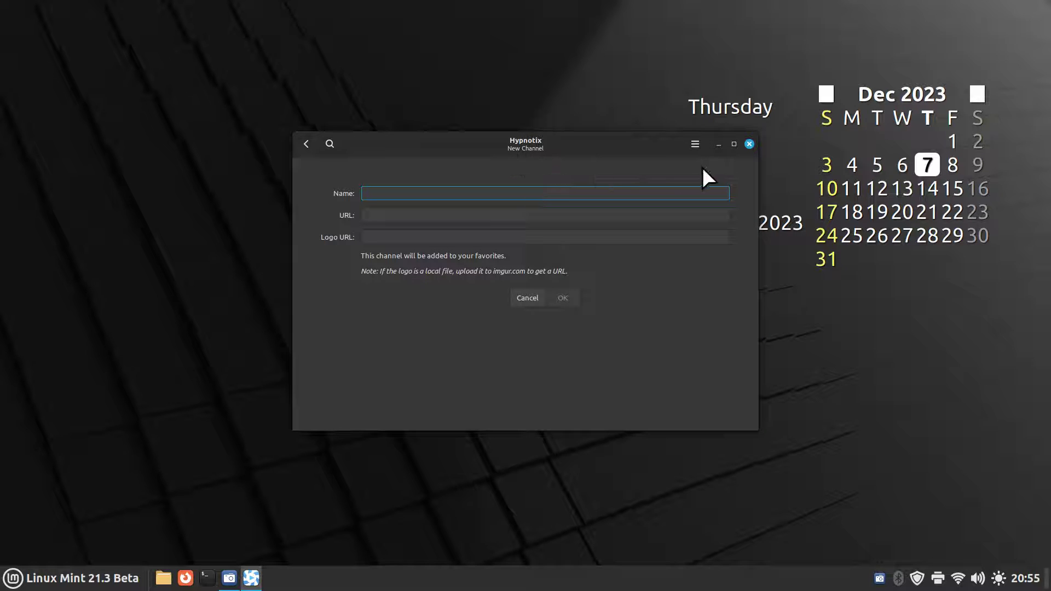
click(749, 143)
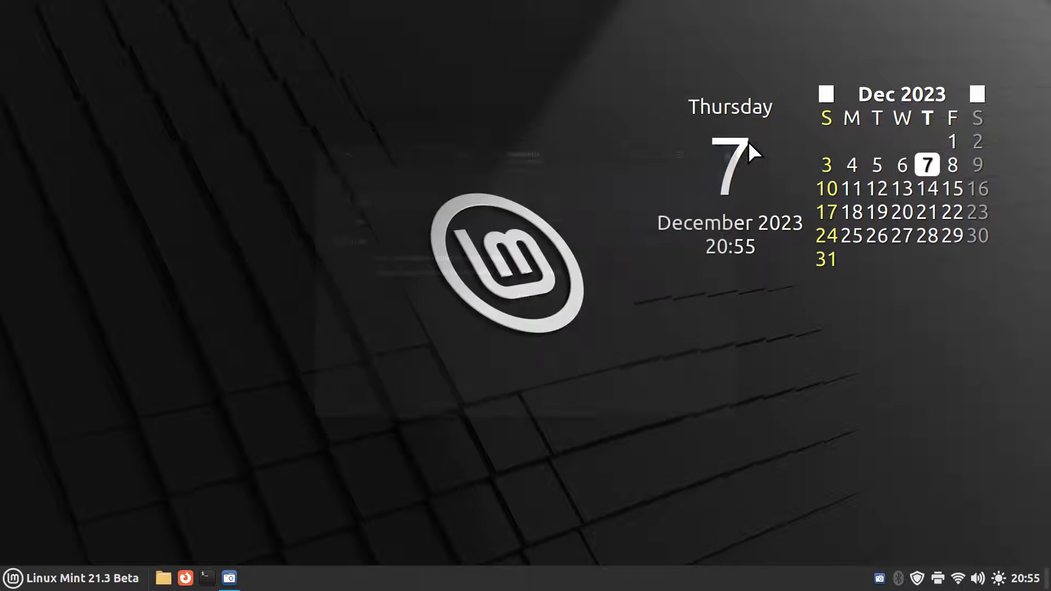
Step: Load linuxmint.com in Firefox at 150% zoom and open Download > All Versions
click(186, 578)
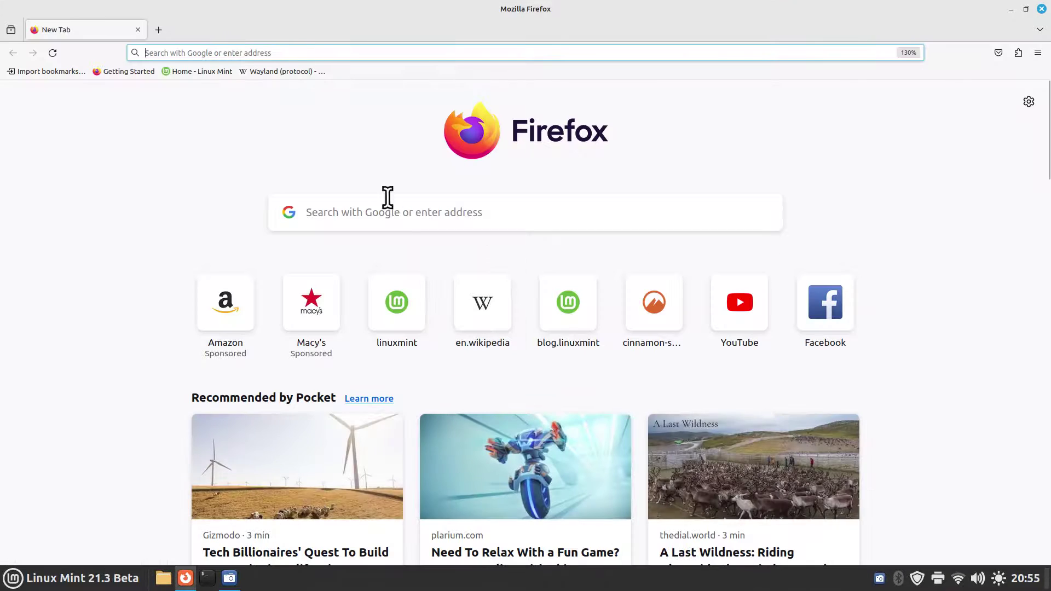
click(194, 71)
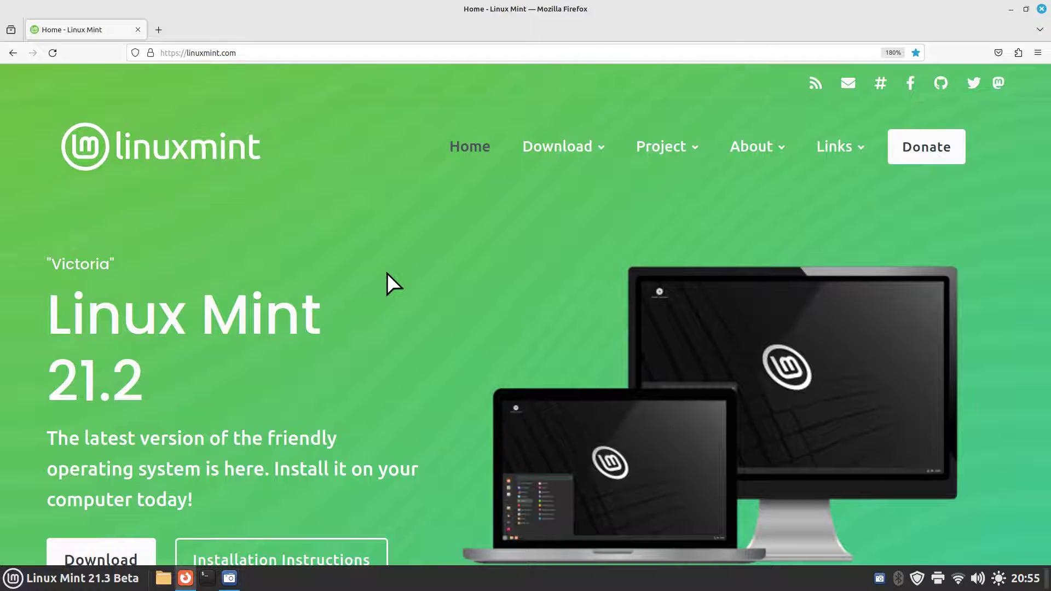
key(ctrl+minus)
key(ctrl+minus)
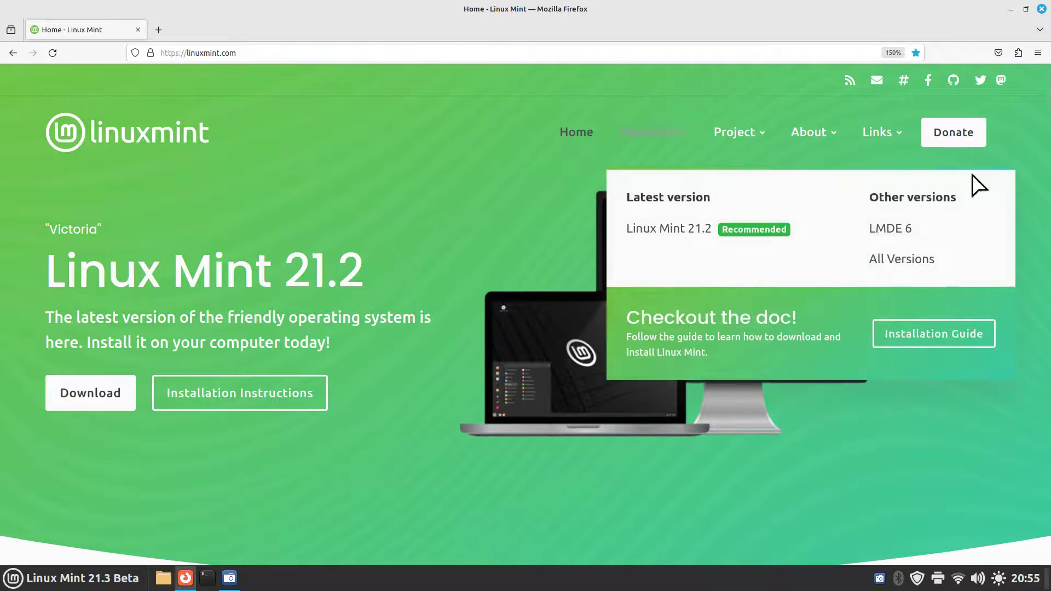
mouse_move(838, 150)
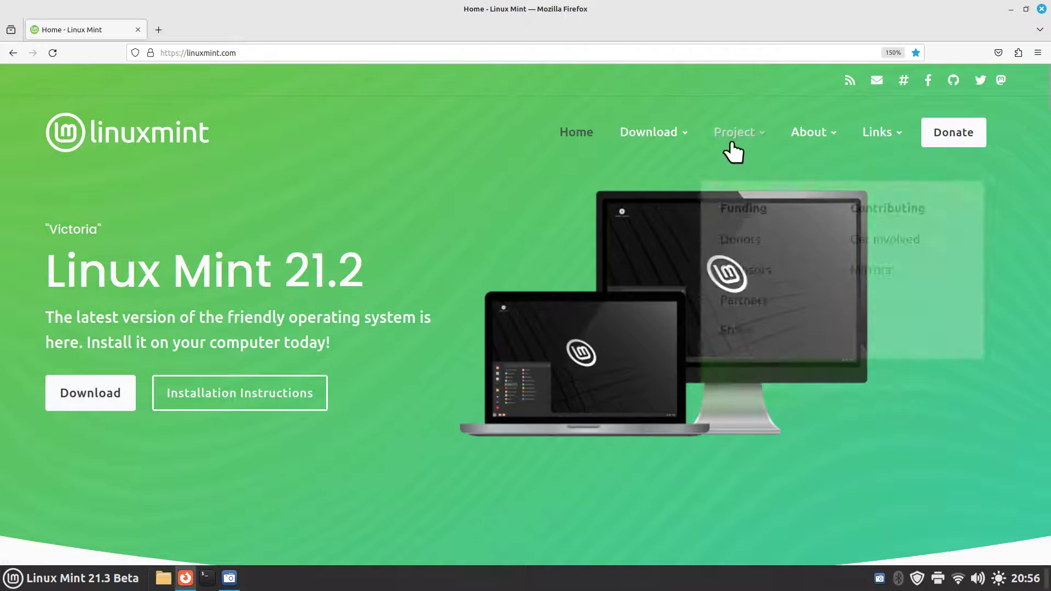
mouse_move(662, 135)
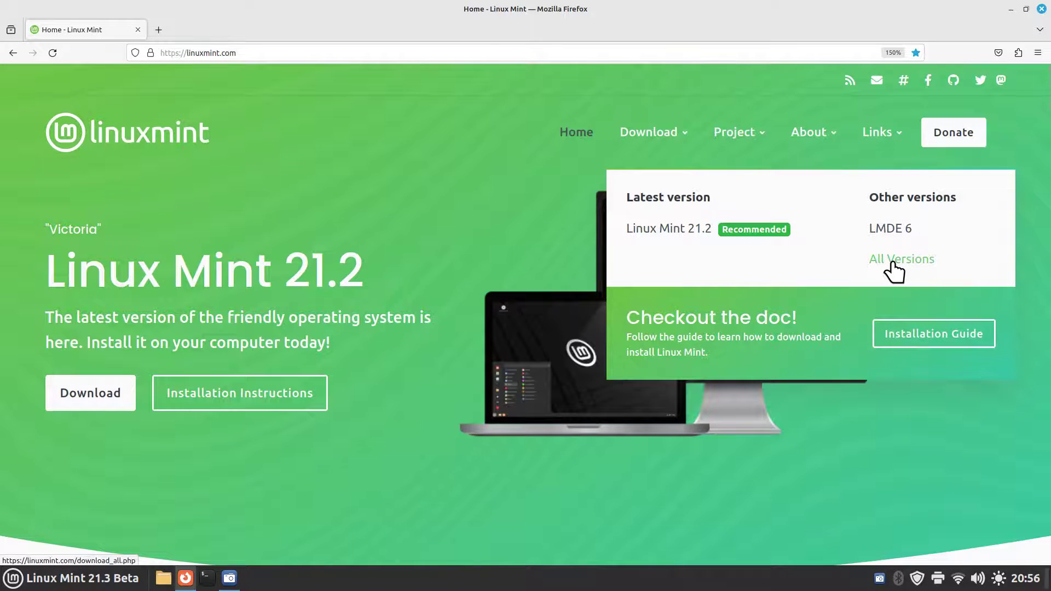
click(893, 270)
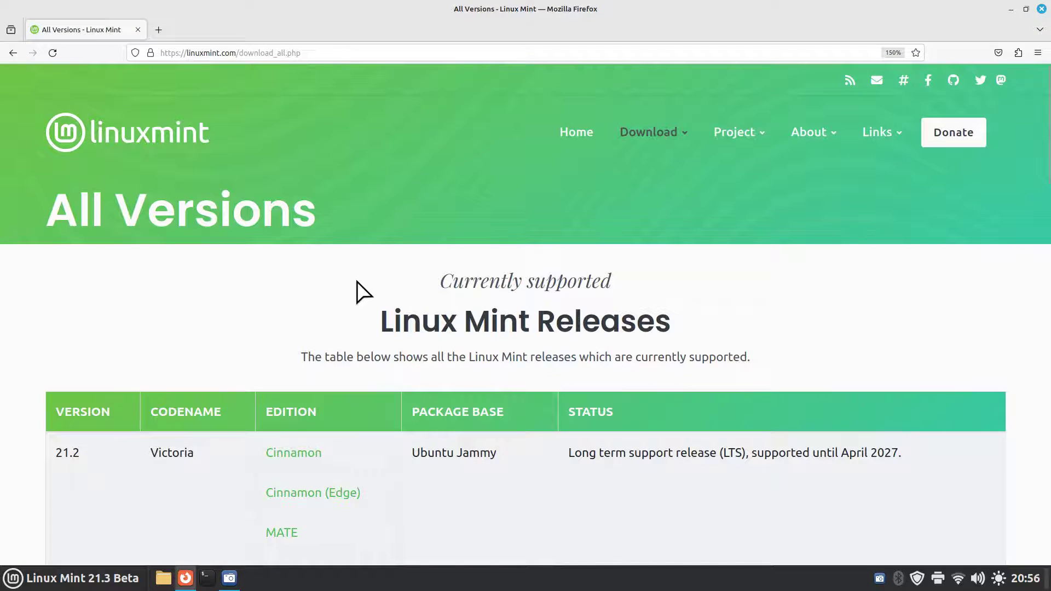
Step: Scroll through the releases table, marking 20.3's 2025 support end, then return to the 21.x rows
scroll(357, 281, down, 7)
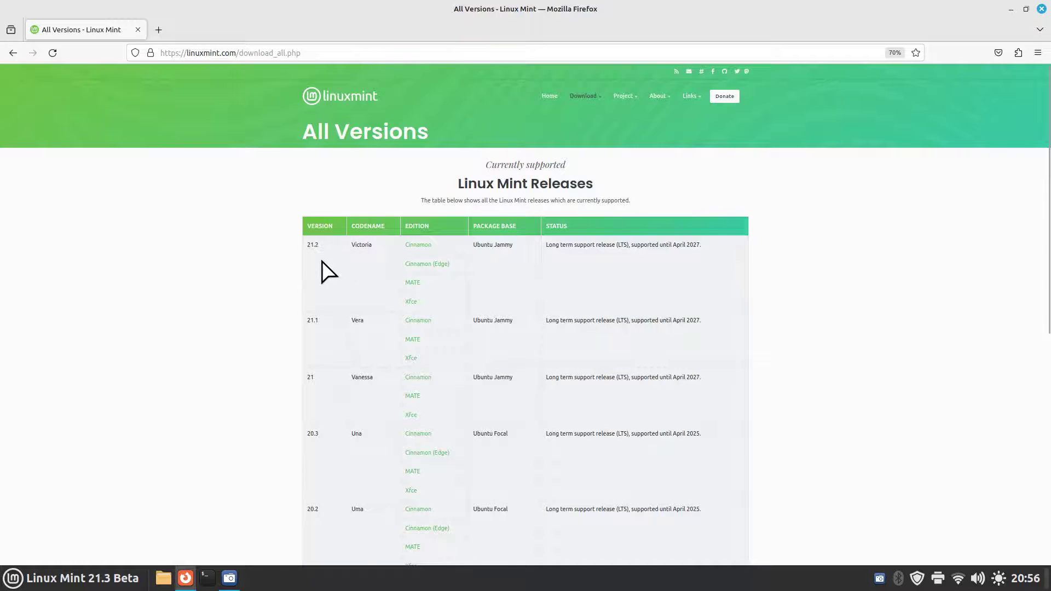
scroll(325, 270, down, 3)
scroll(322, 271, up, 1)
scroll(324, 270, down, 3)
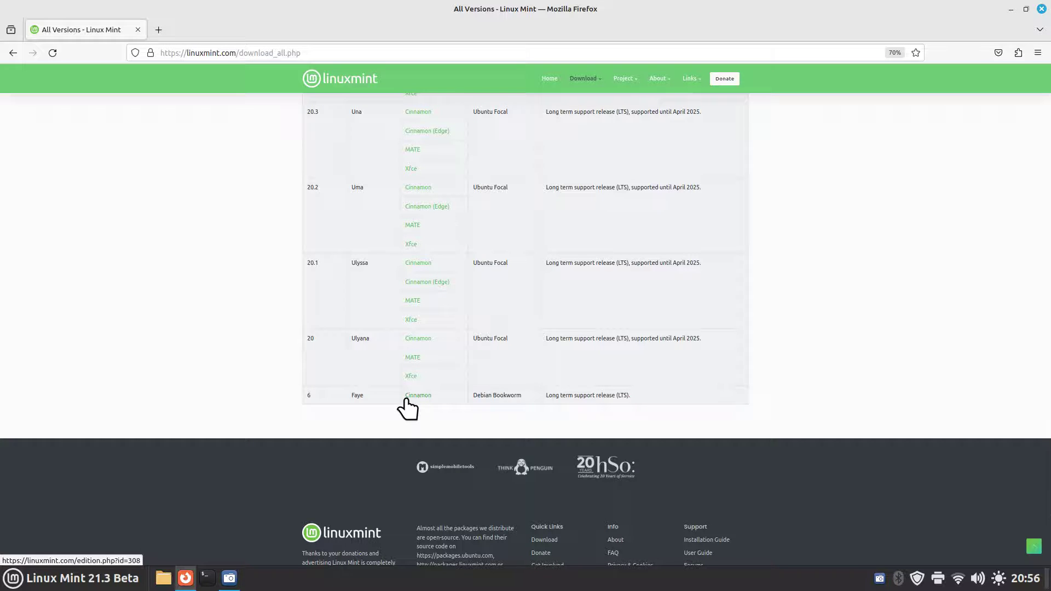
scroll(372, 397, up, 3)
scroll(372, 397, up, 5)
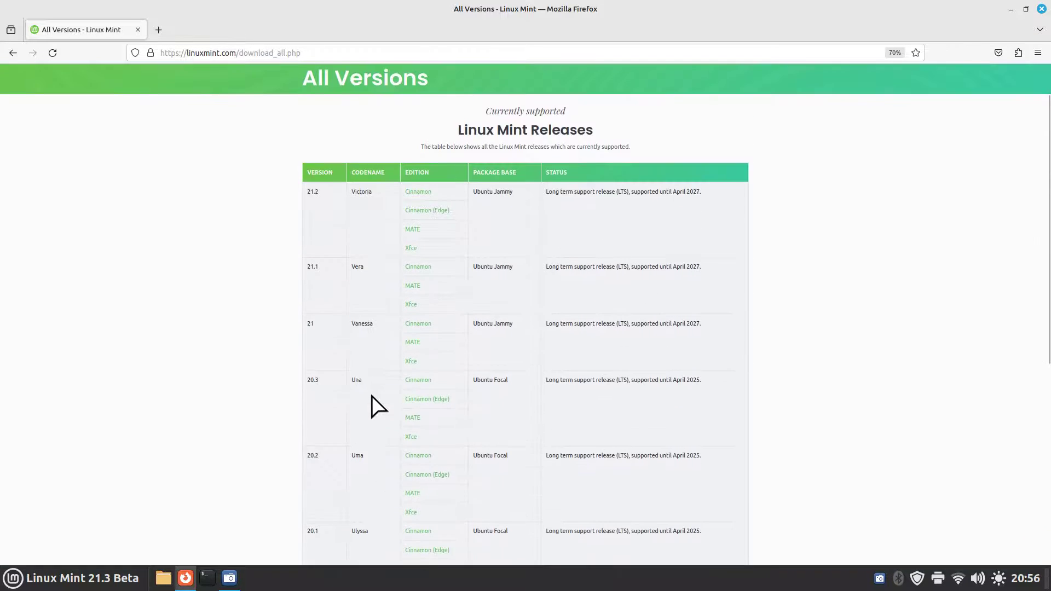
ctrl+scroll(372, 397, up, 5)
ctrl+scroll(371, 396, up, 3)
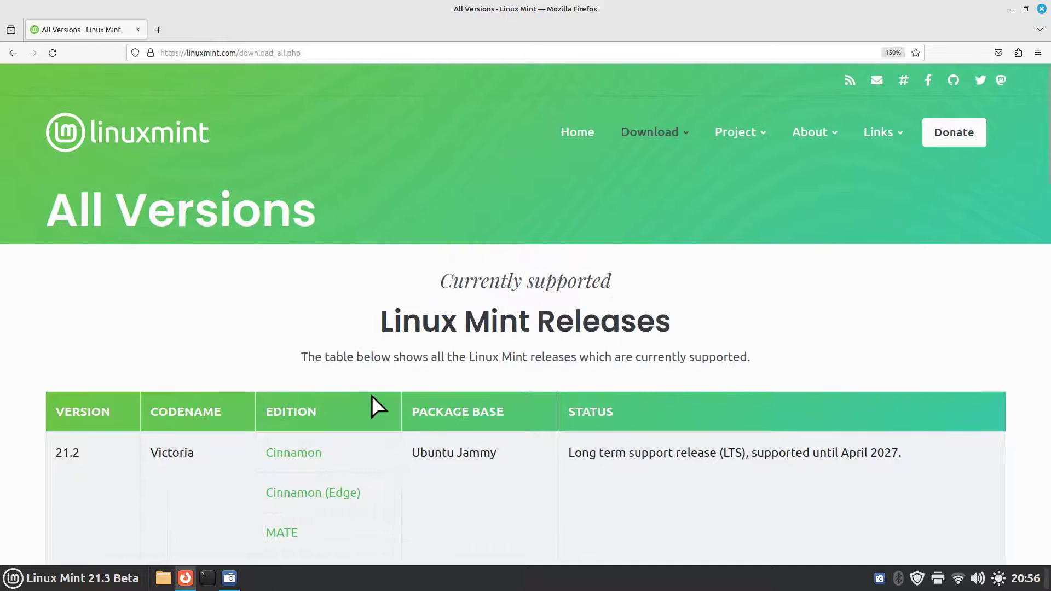
scroll(372, 396, down, 5)
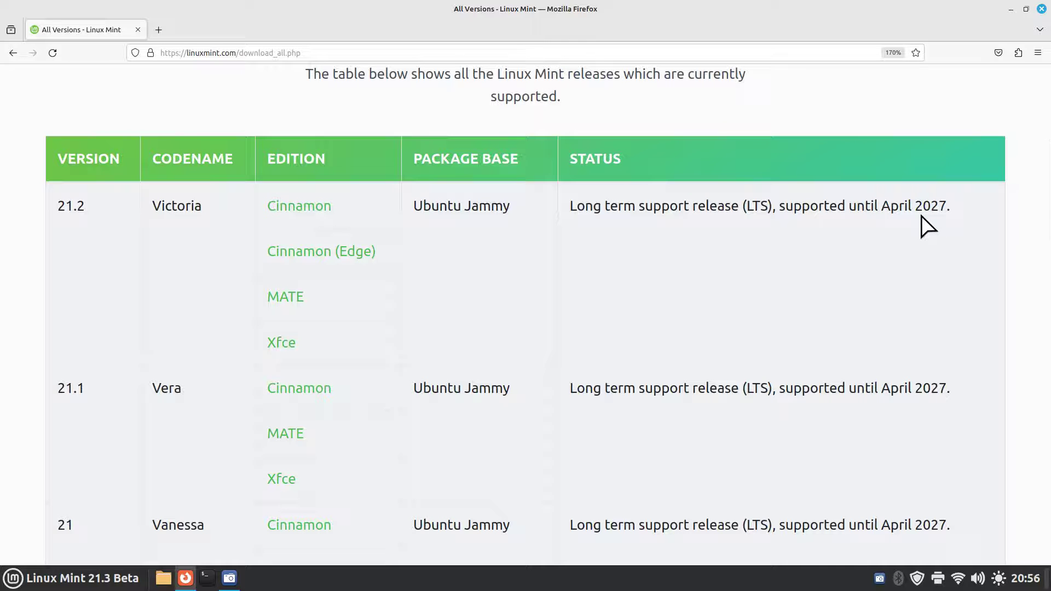
scroll(773, 384, down, 3)
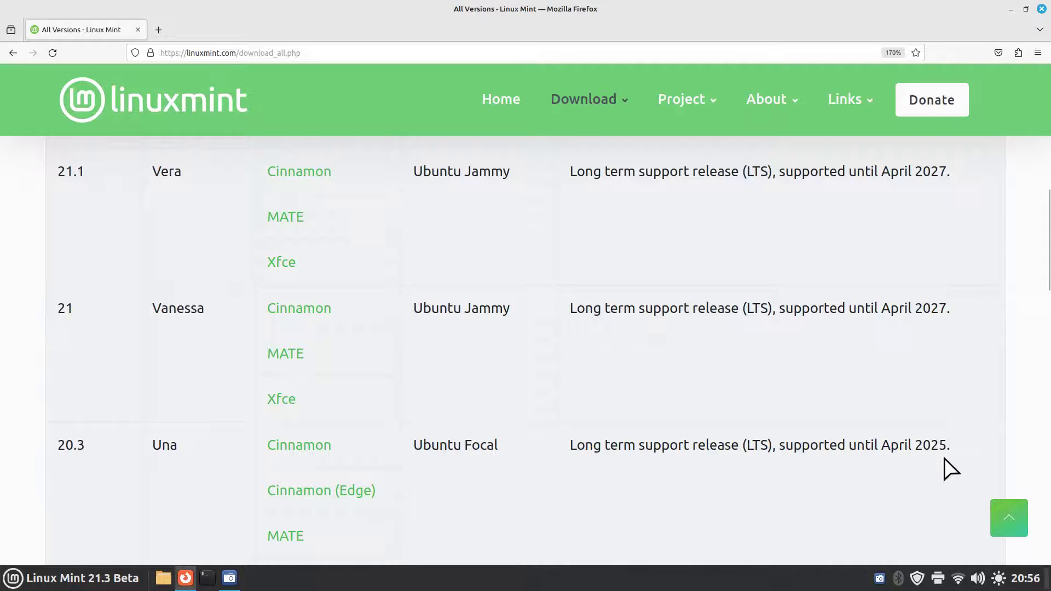
drag(916, 446, 950, 445)
scroll(677, 300, up, 2)
scroll(676, 288, up, 3)
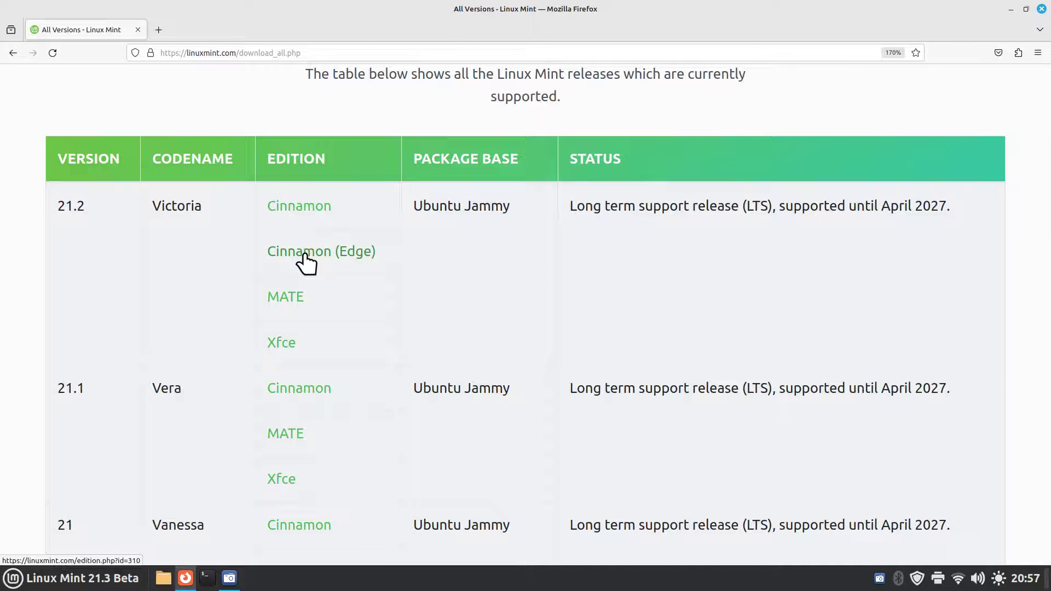
Step: Minimize Firefox and open Update Manager's Linux Kernels list, accepting the warning
click(1012, 10)
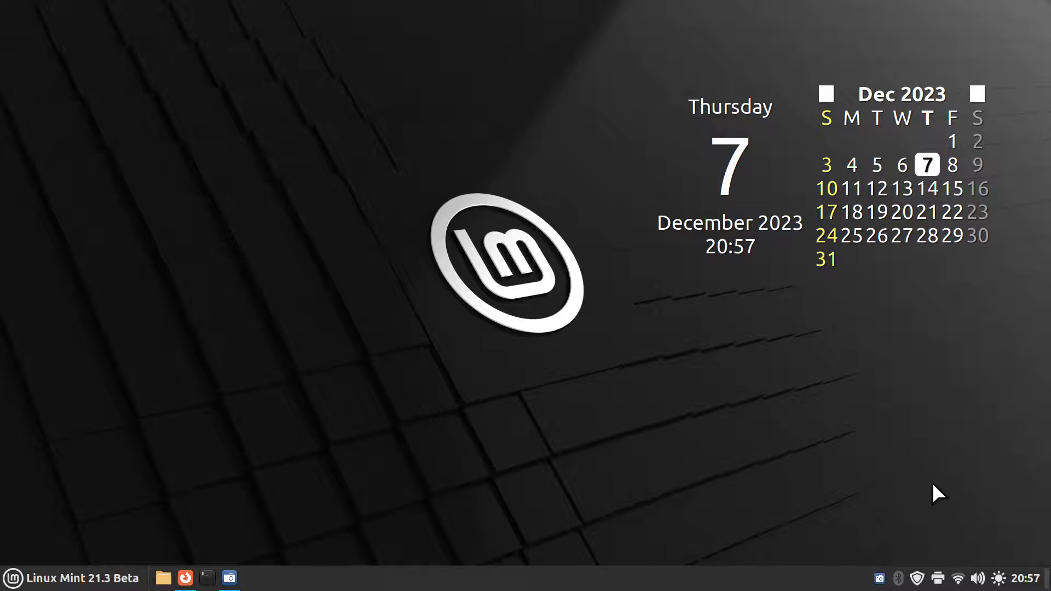
click(917, 579)
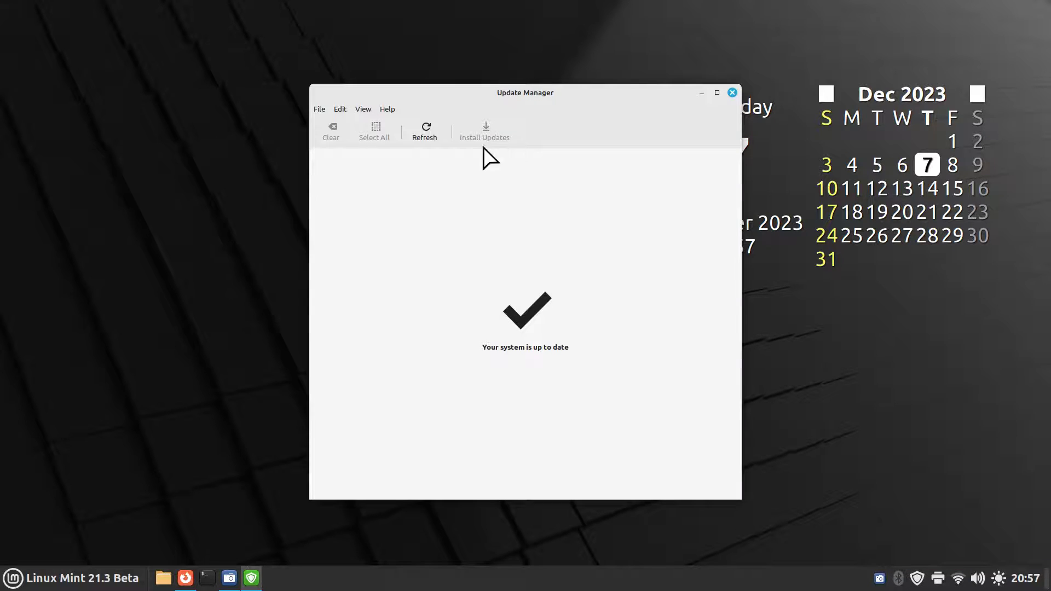
click(364, 110)
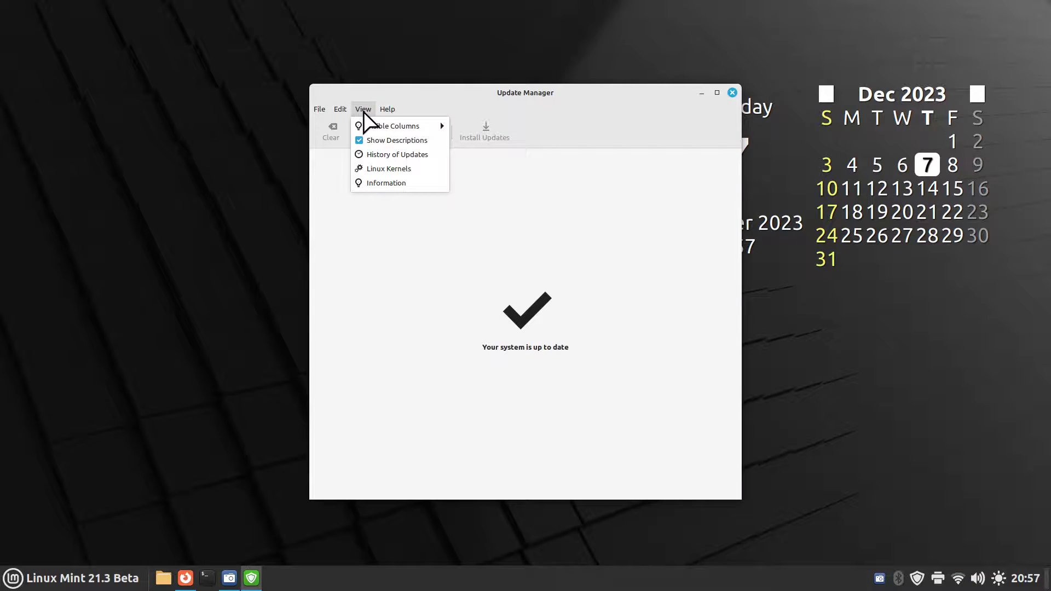
click(382, 170)
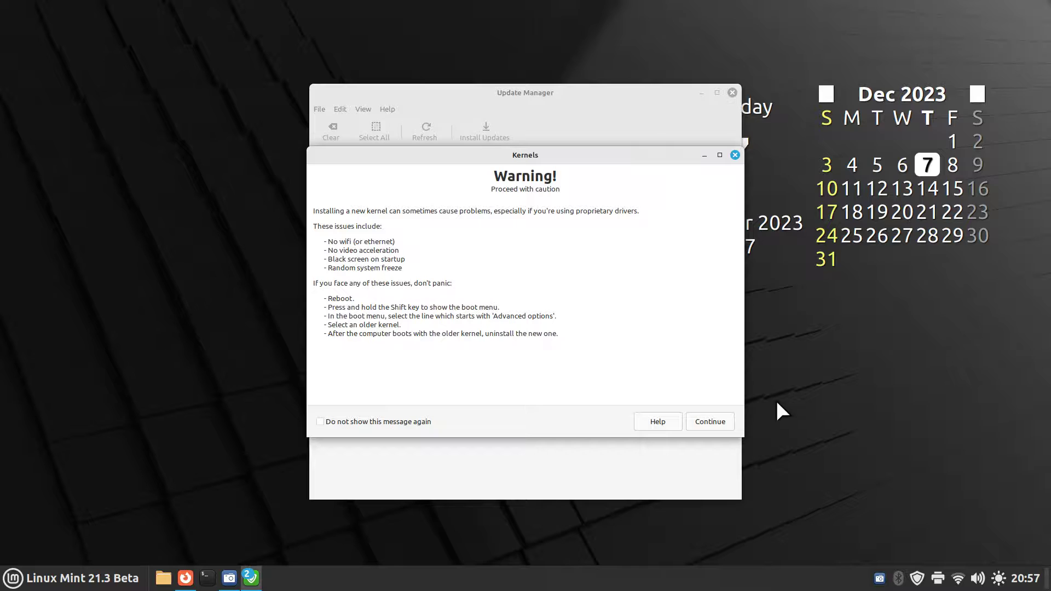
click(706, 421)
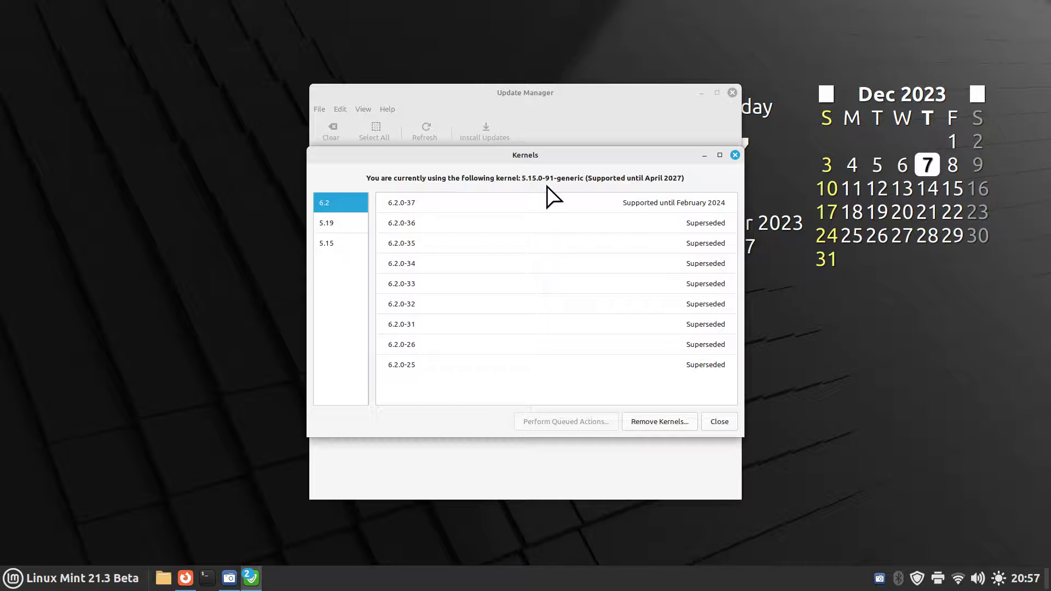
Step: Browse the 5.15, 5.19 and 6.2 kernel series, then close the kernel list and Update Manager
click(327, 245)
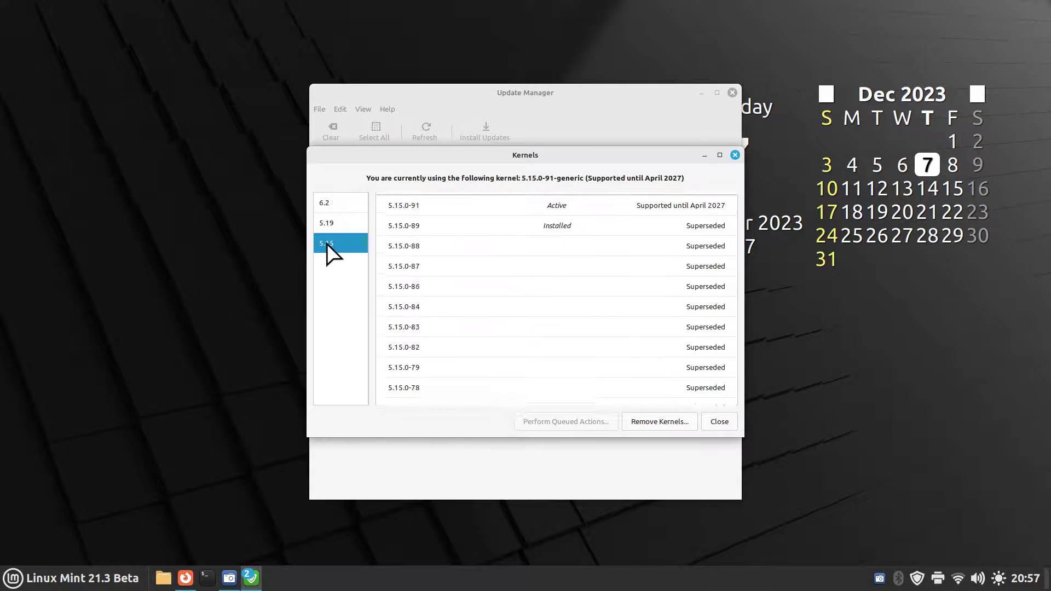
click(536, 210)
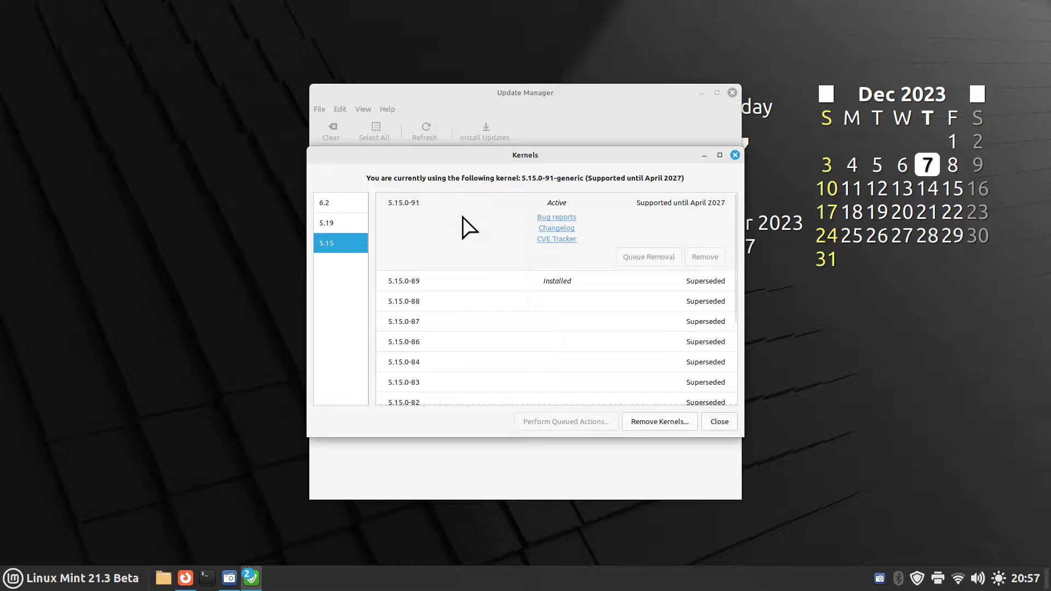
click(333, 226)
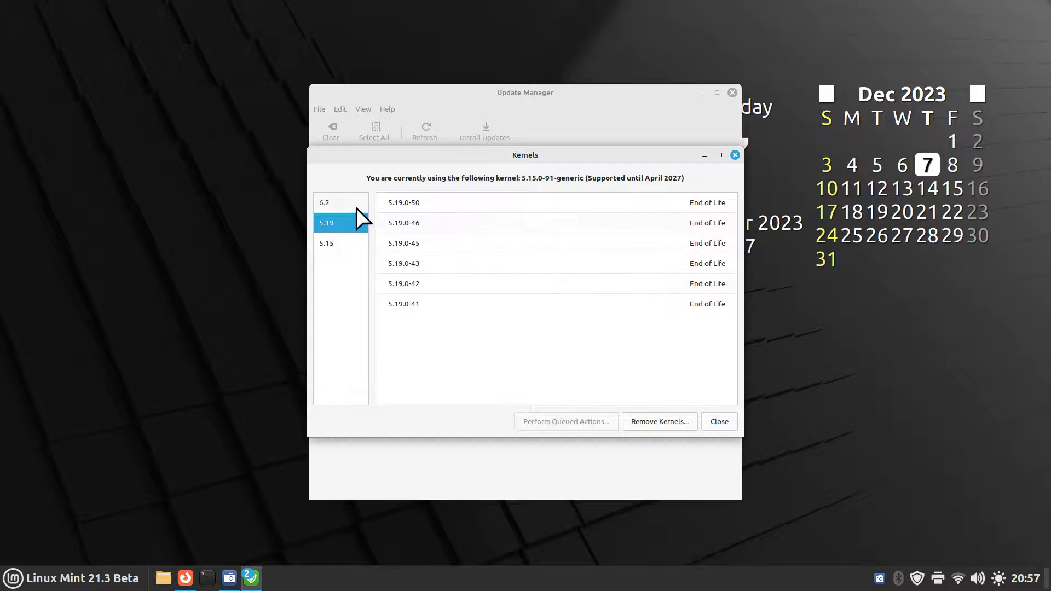
click(344, 204)
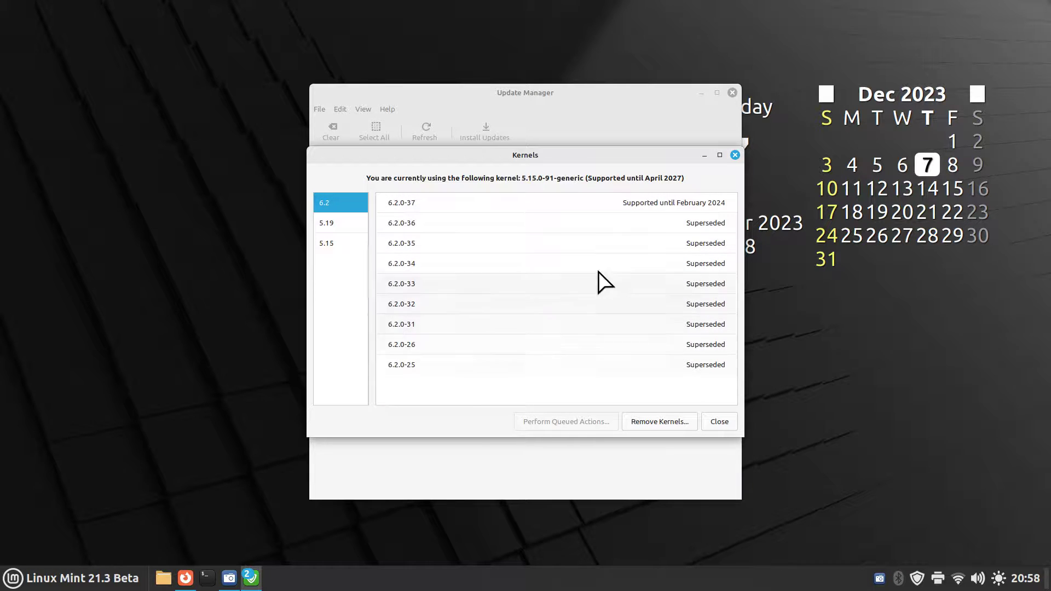
click(606, 207)
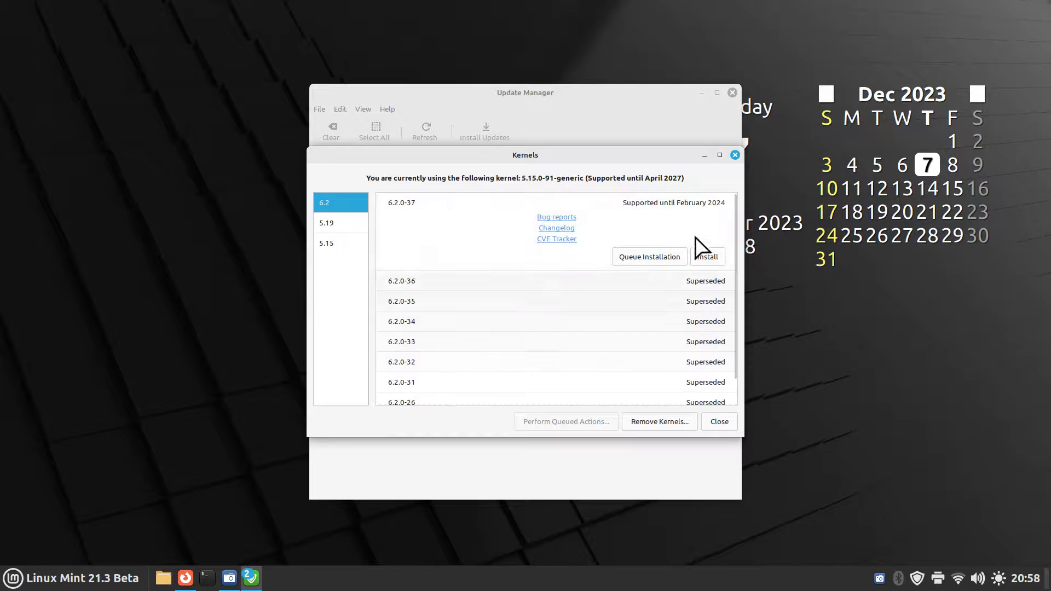
click(735, 156)
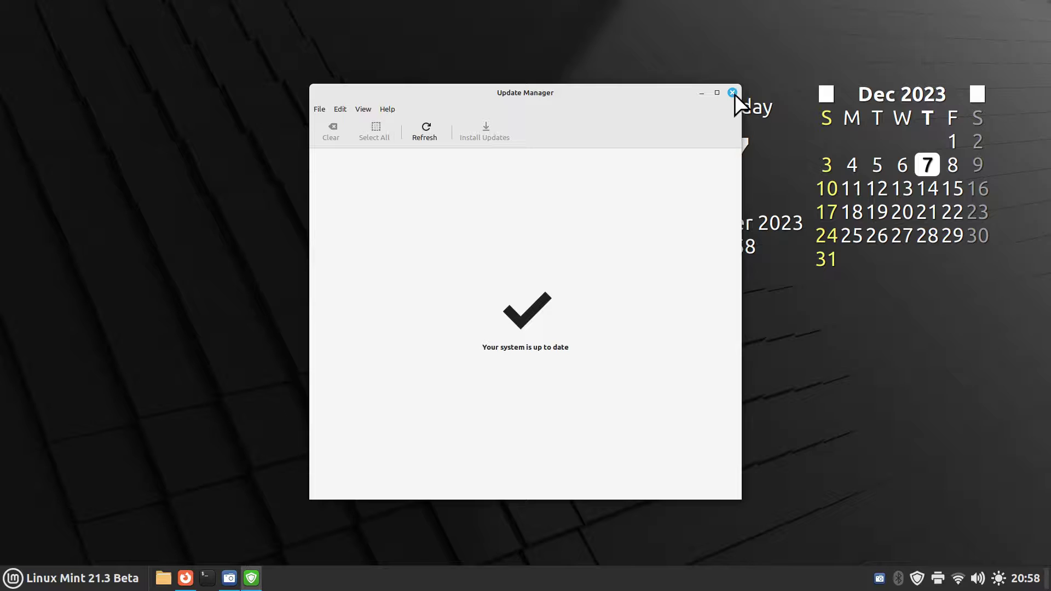
click(733, 93)
Step: Restore Firefox and go to the LMDE 6 "Faye" download page from the Download menu
click(186, 579)
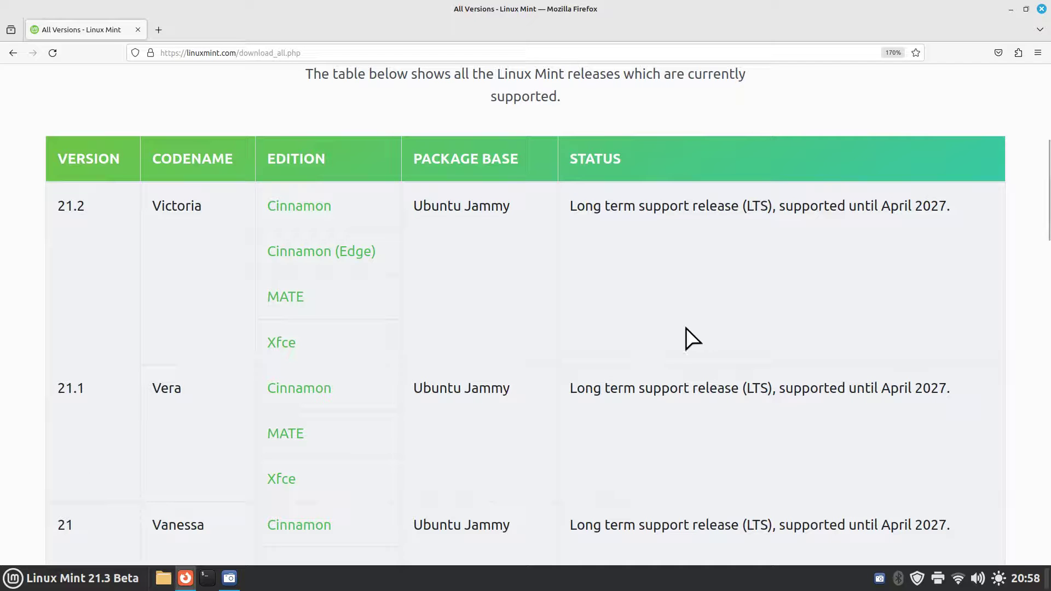
scroll(524, 321, up, 6)
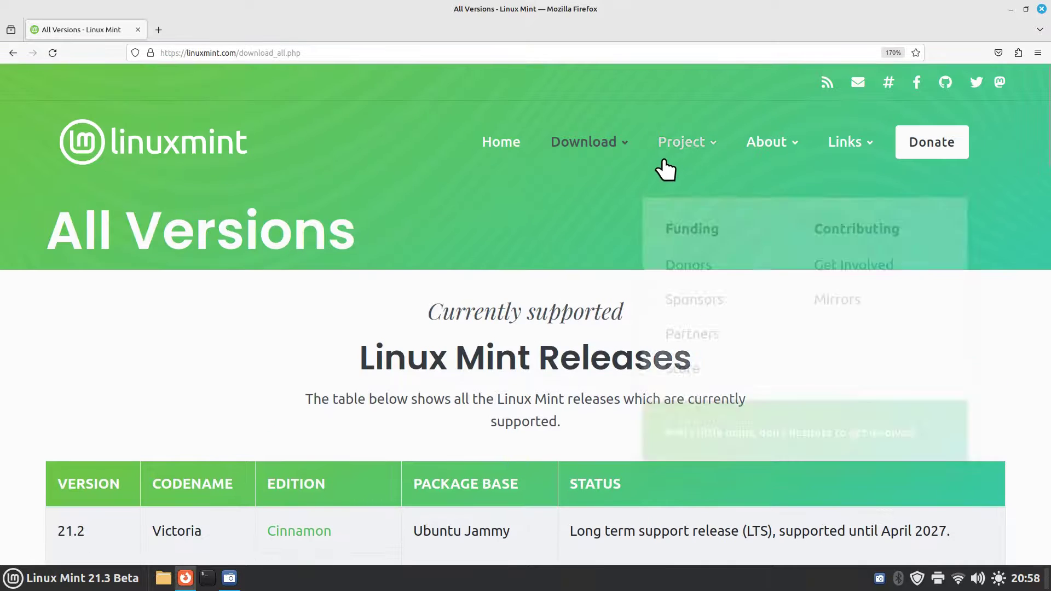
mouse_move(659, 144)
mouse_move(593, 141)
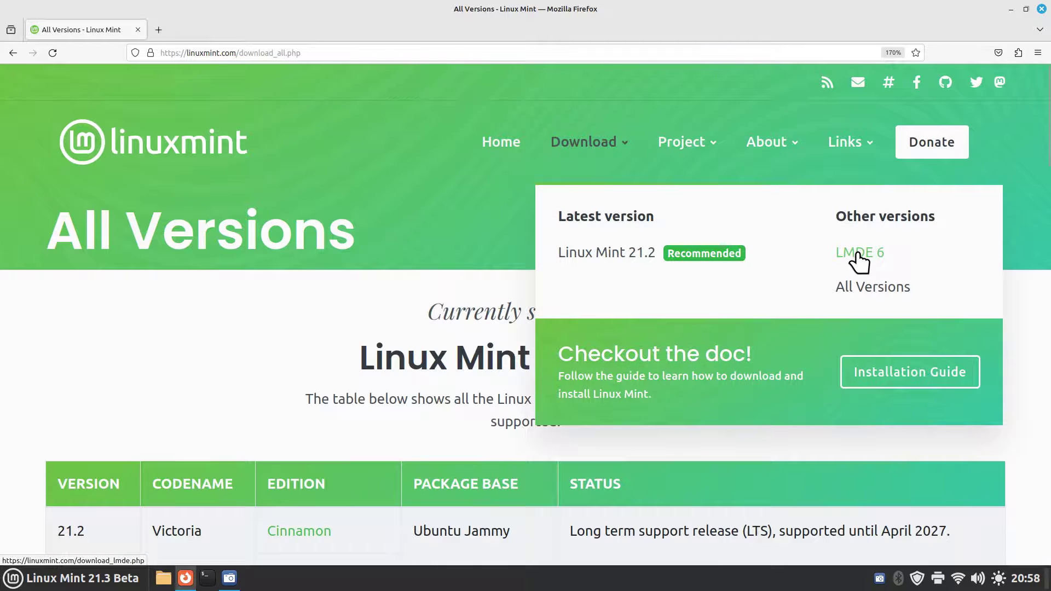
scroll(352, 369, down, 20)
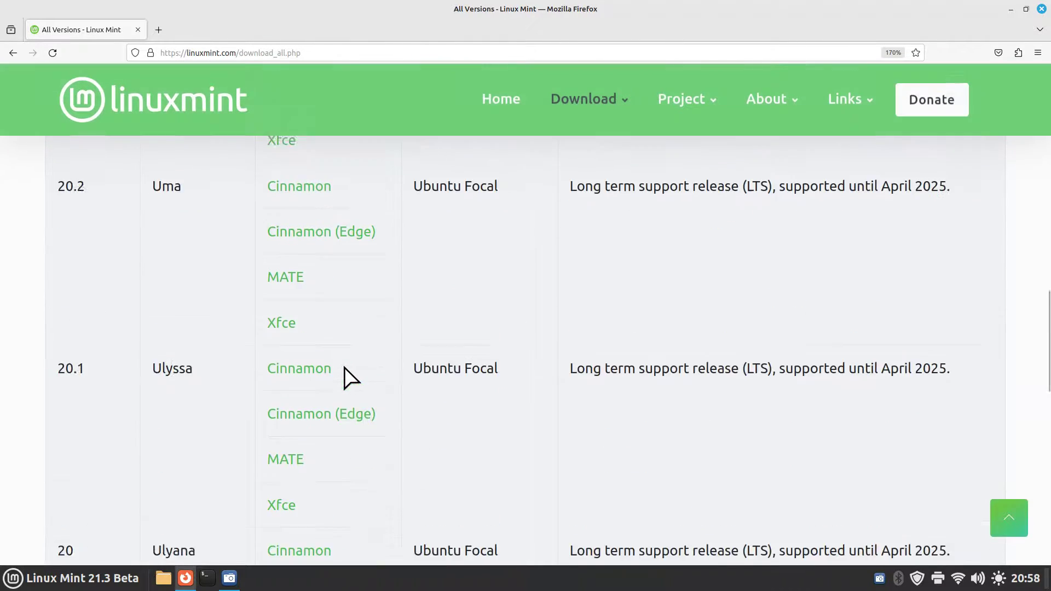
scroll(214, 298, up, 5)
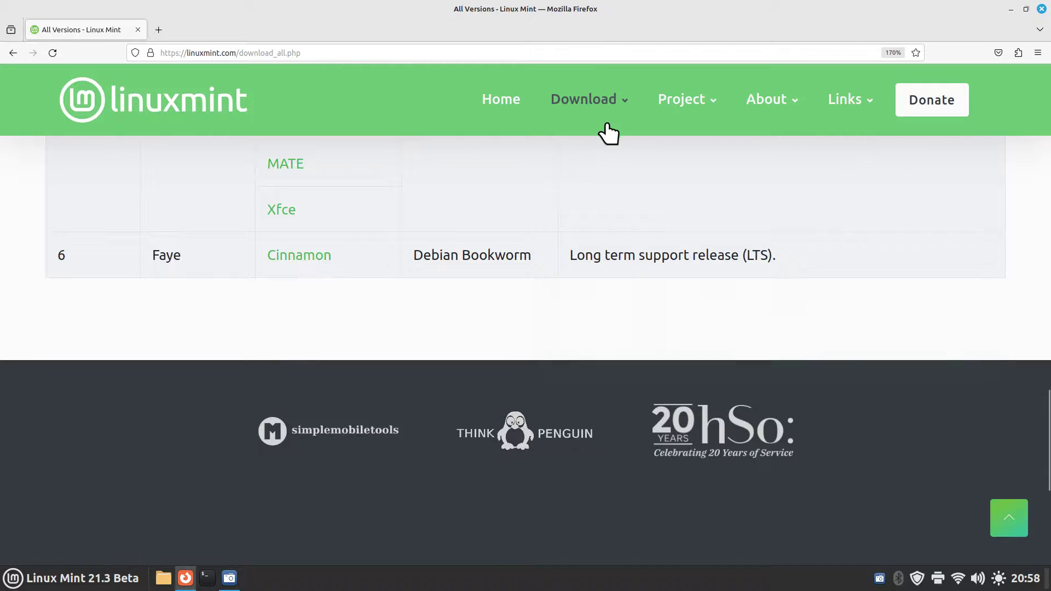
mouse_move(603, 132)
click(862, 203)
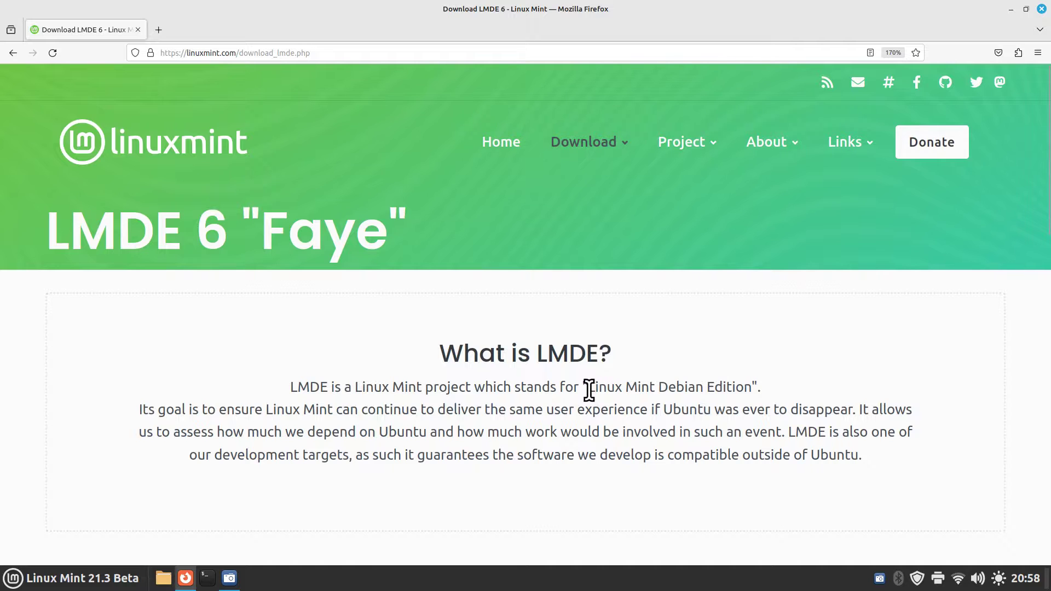
Step: Highlight "Linux Mint Debian Edition" and "Faye" on the page, then show the Links menu
drag(590, 390, 752, 387)
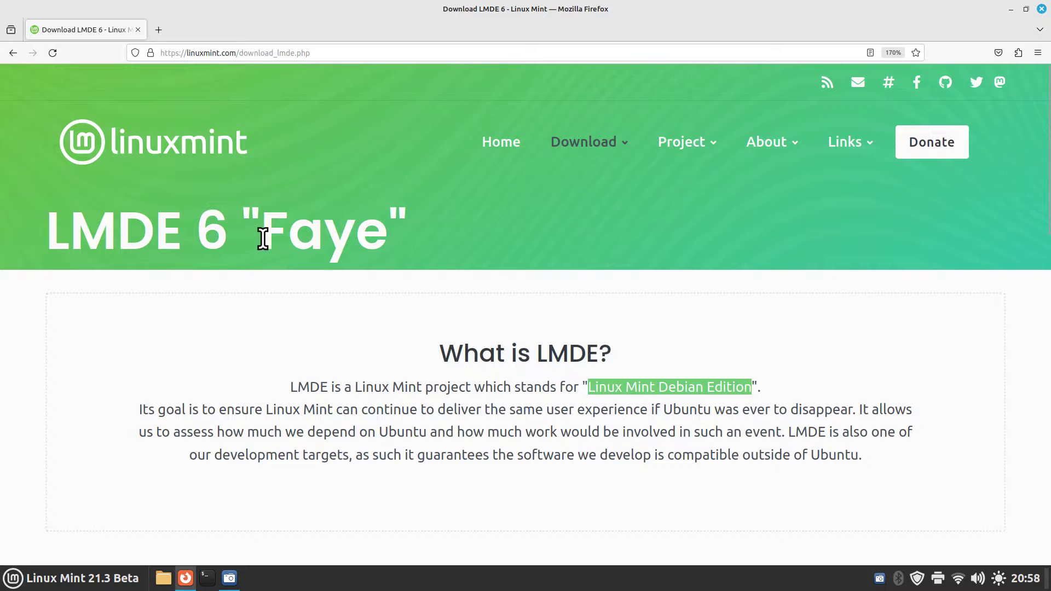
drag(262, 239, 388, 247)
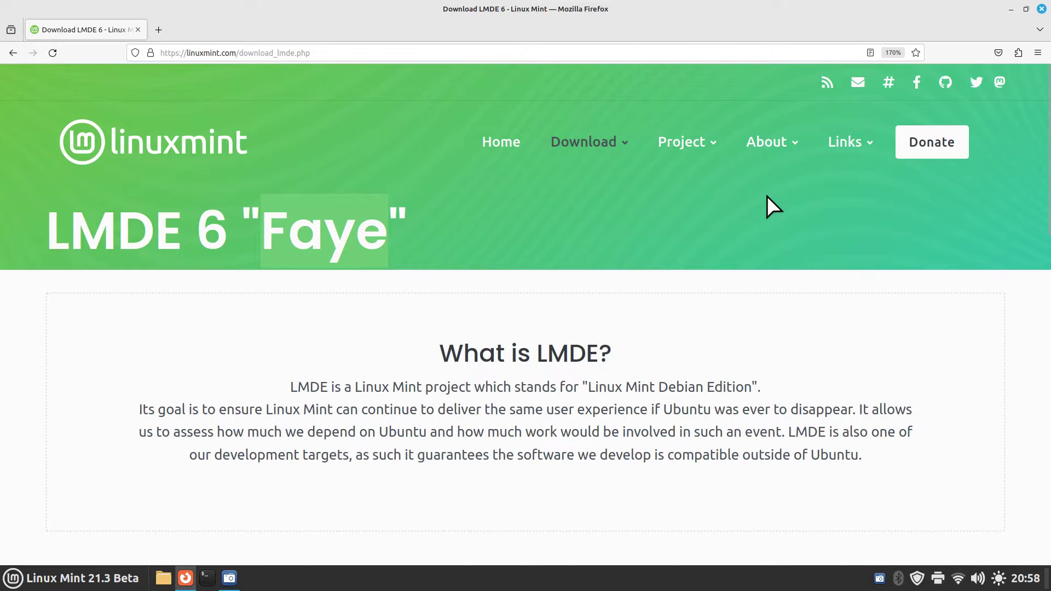
mouse_move(861, 145)
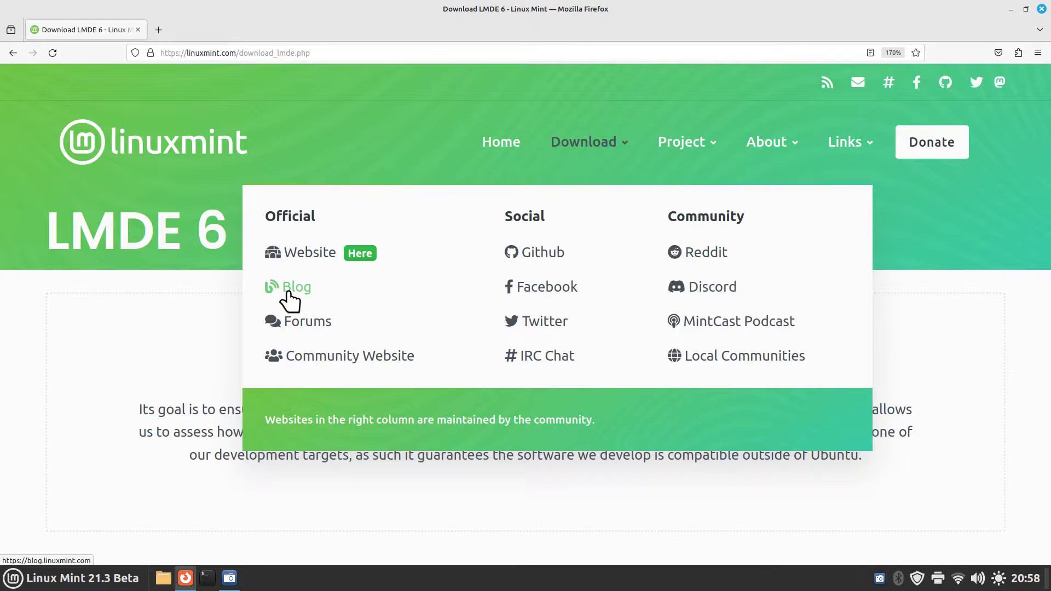
Step: Open the Linux Mint Blog in a new tab and glance at the panel calendar
click(288, 296)
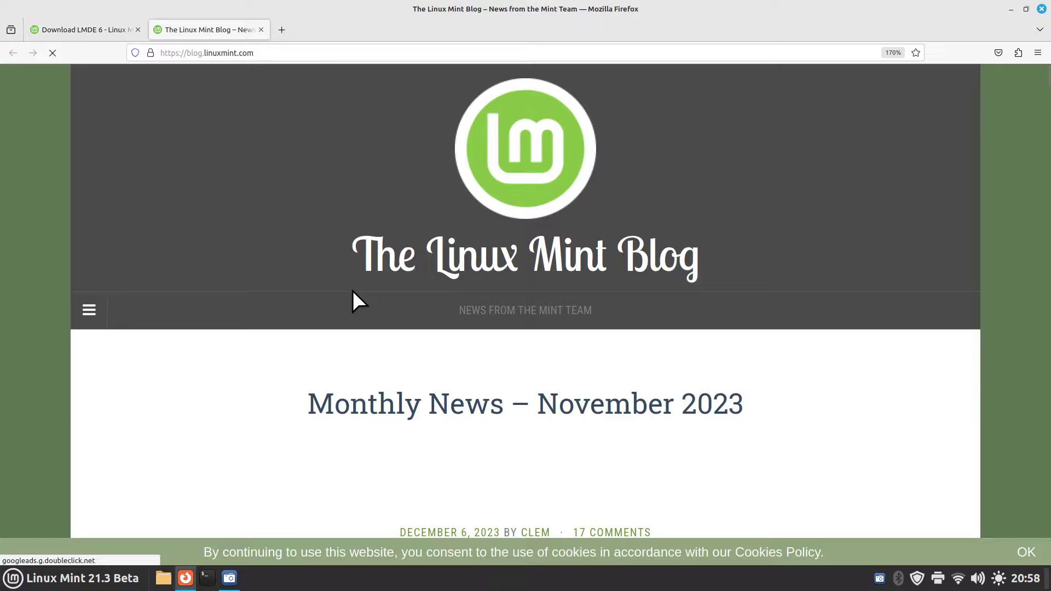
scroll(353, 301, down, 4)
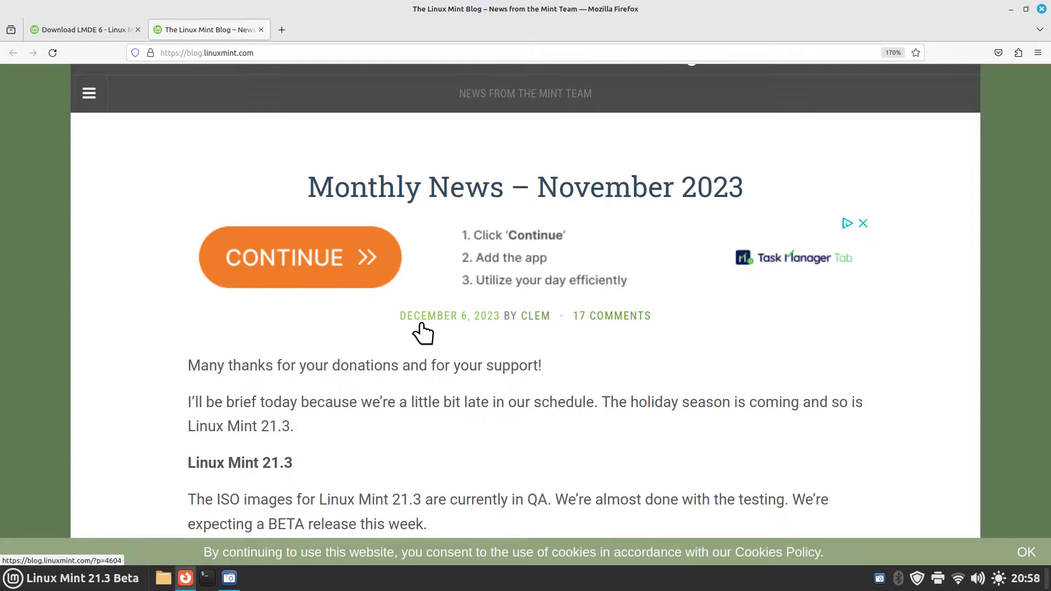
click(1025, 578)
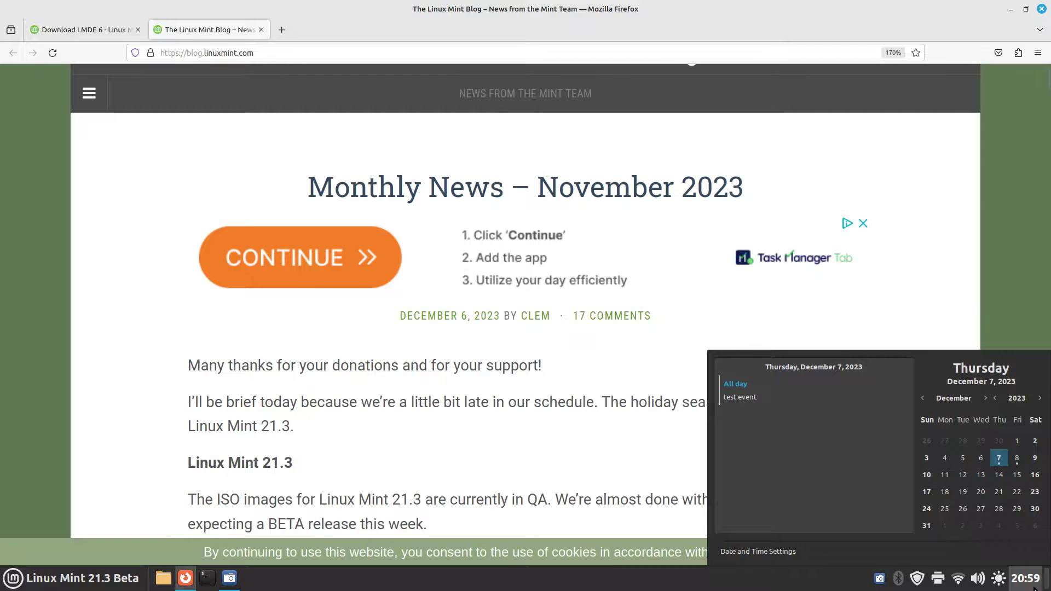
click(869, 304)
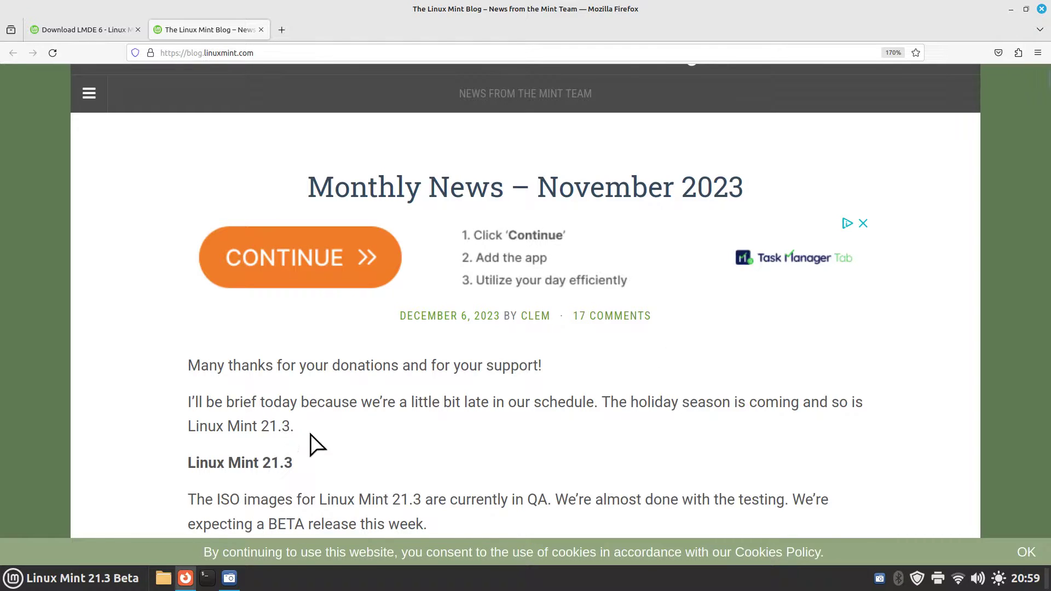
Step: Read the 21.3 news post, highlighting 21.3, the .iso right-click sentence and Make bootable USB stick
drag(258, 459, 317, 464)
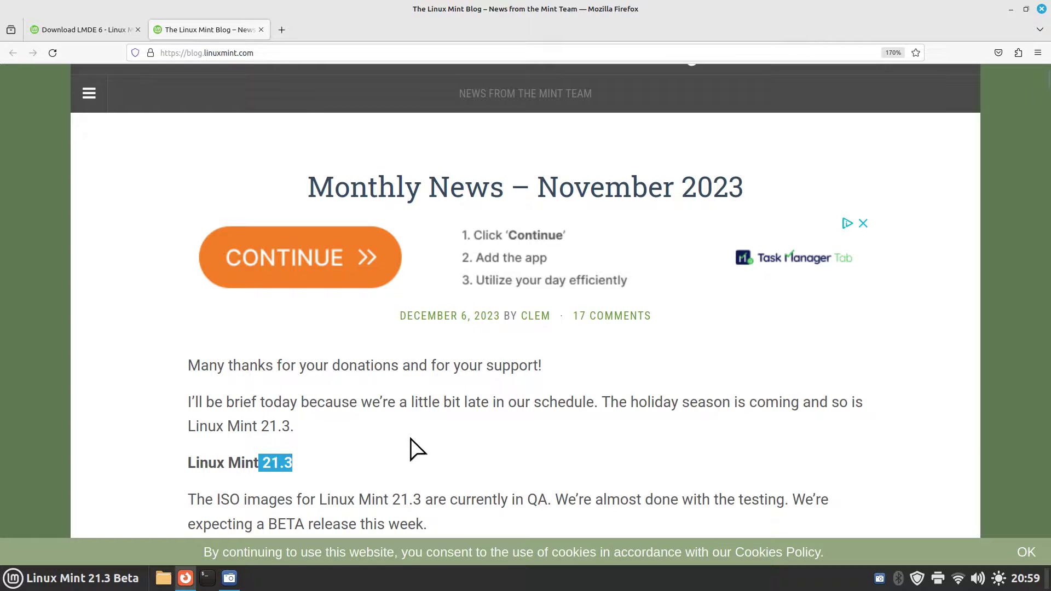
scroll(413, 441, down, 2)
scroll(454, 438, down, 2)
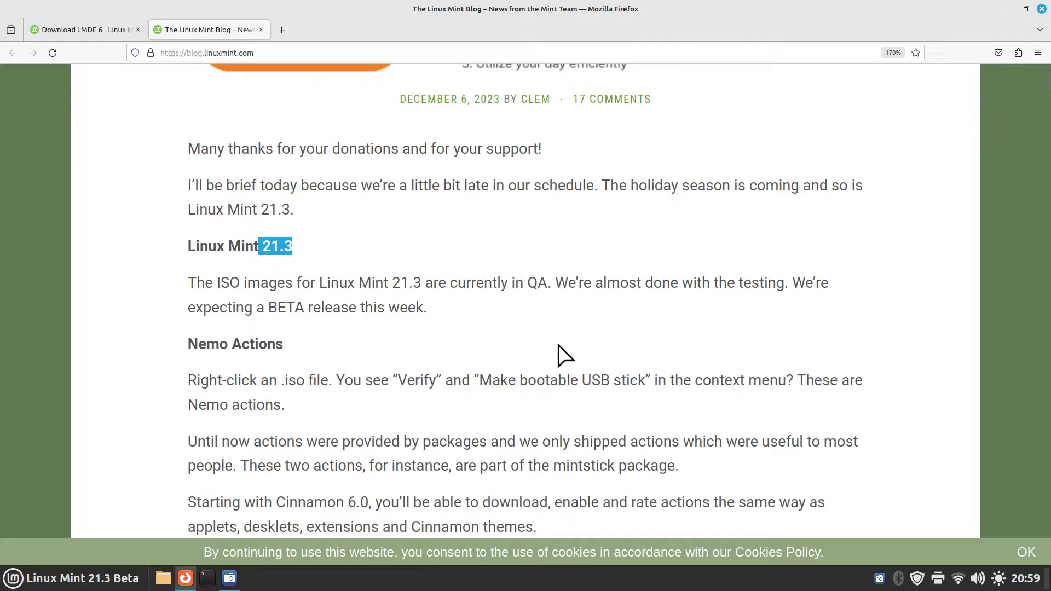
scroll(564, 351, down, 2)
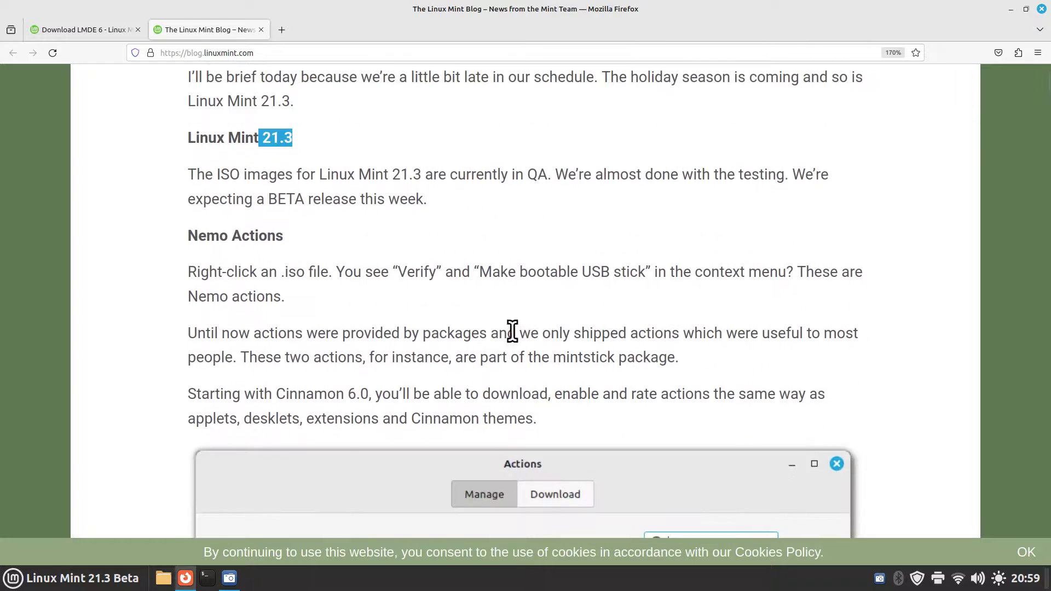
drag(189, 272, 332, 275)
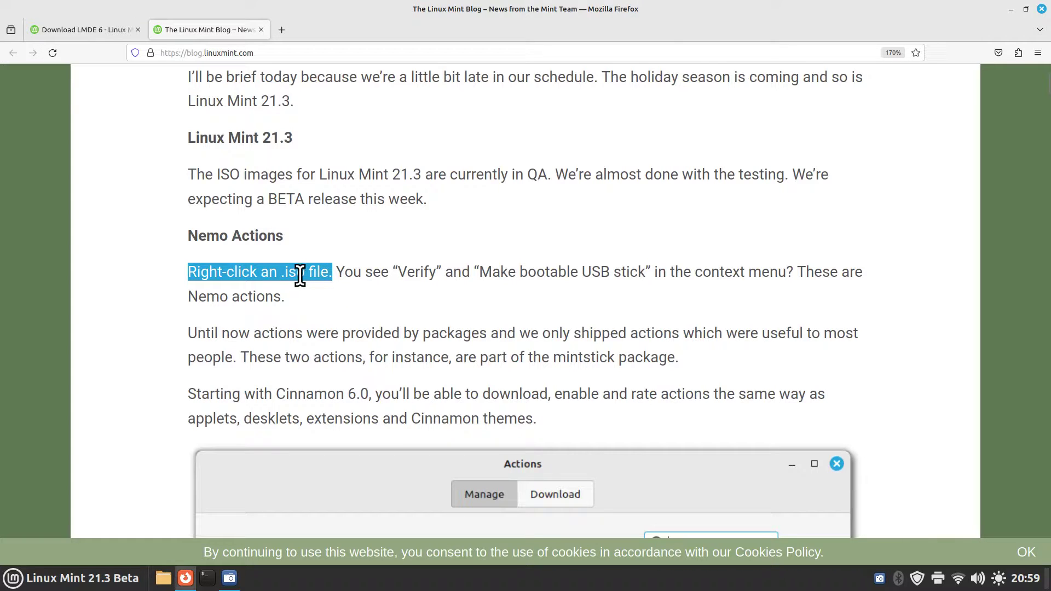
drag(398, 272, 652, 271)
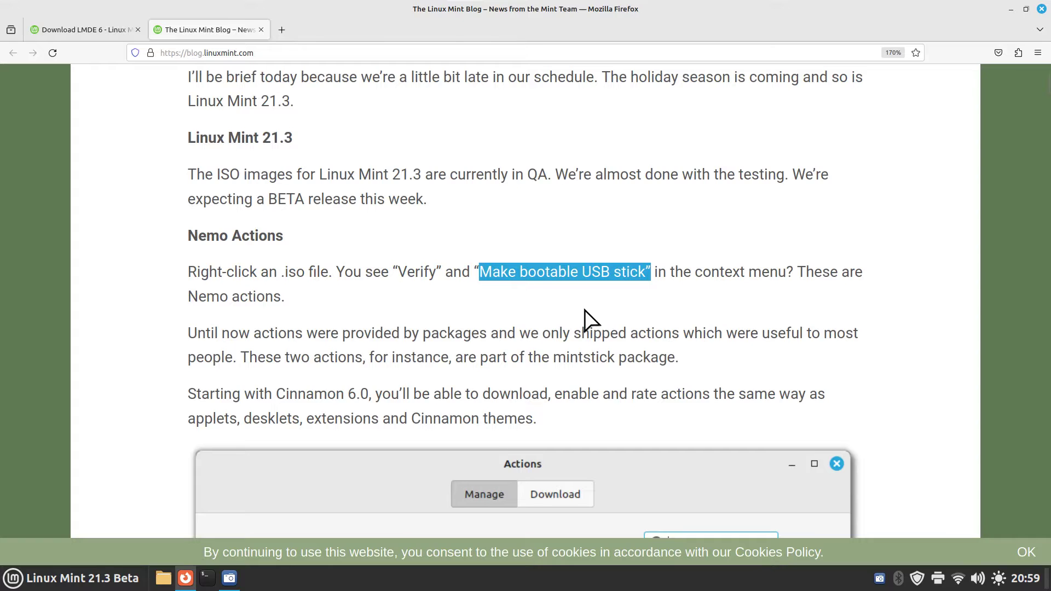
scroll(584, 322, down, 5)
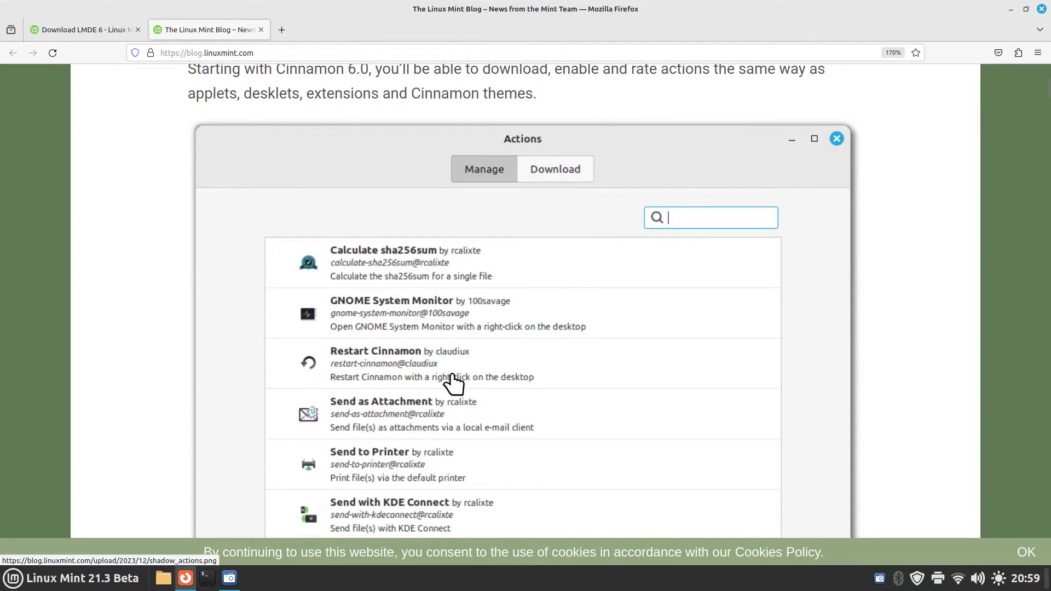
Step: Open System Settings from the panel menu, then close it to return to the blog
right_click(371, 574)
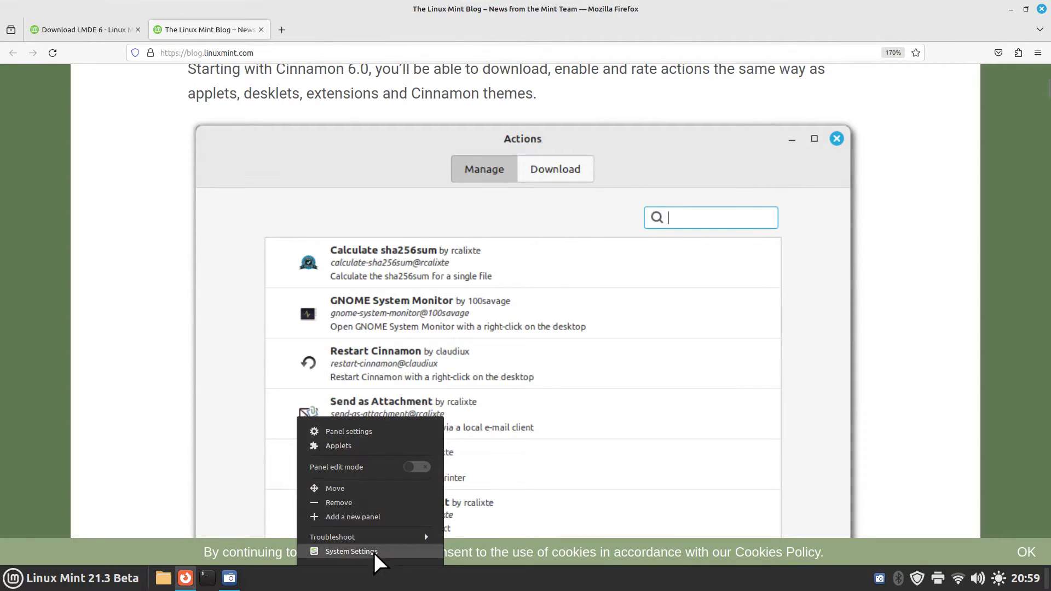
click(374, 553)
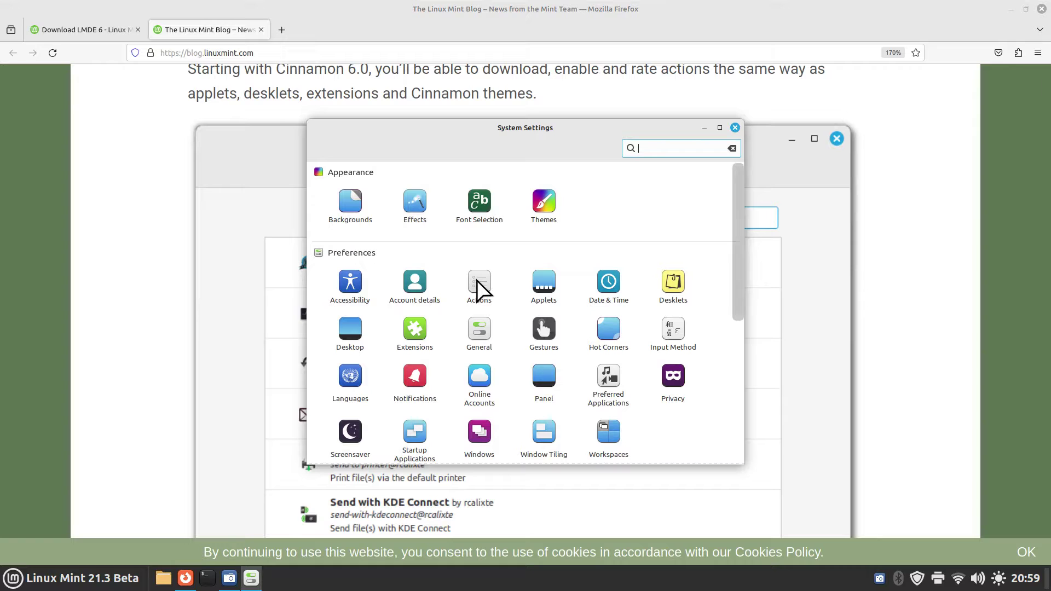
click(735, 128)
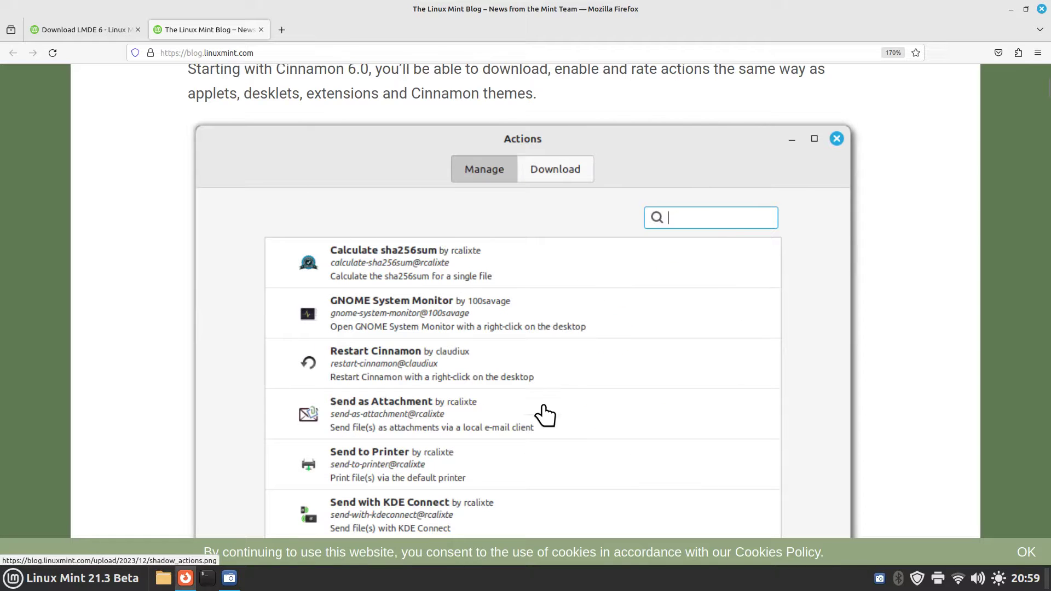
Step: Read the Wayland Support section, highlighting its heading and "experimental (as in ALPHA)"
scroll(553, 343, down, 6)
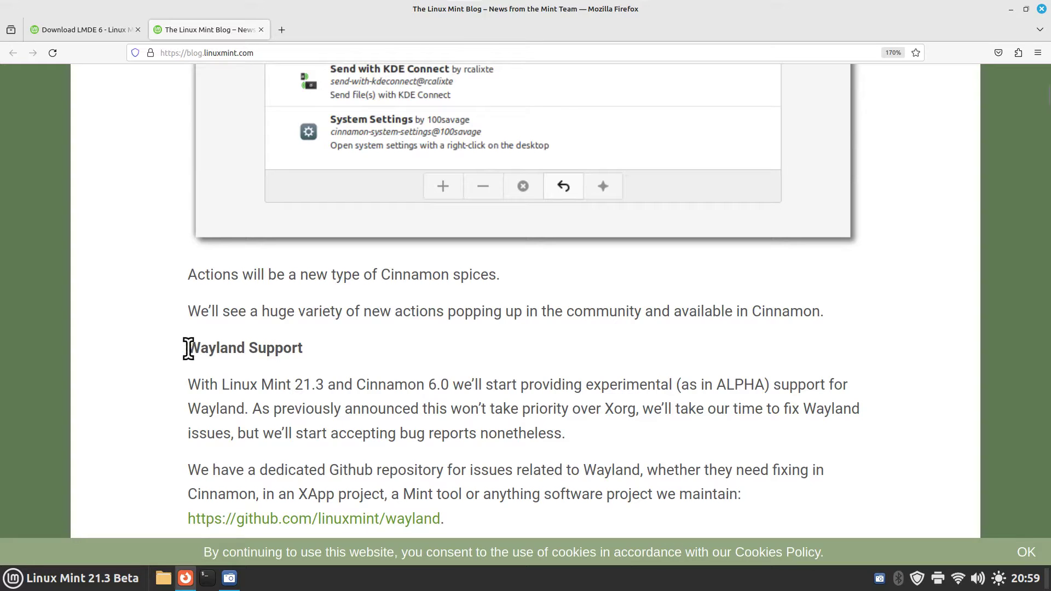
drag(189, 348, 317, 356)
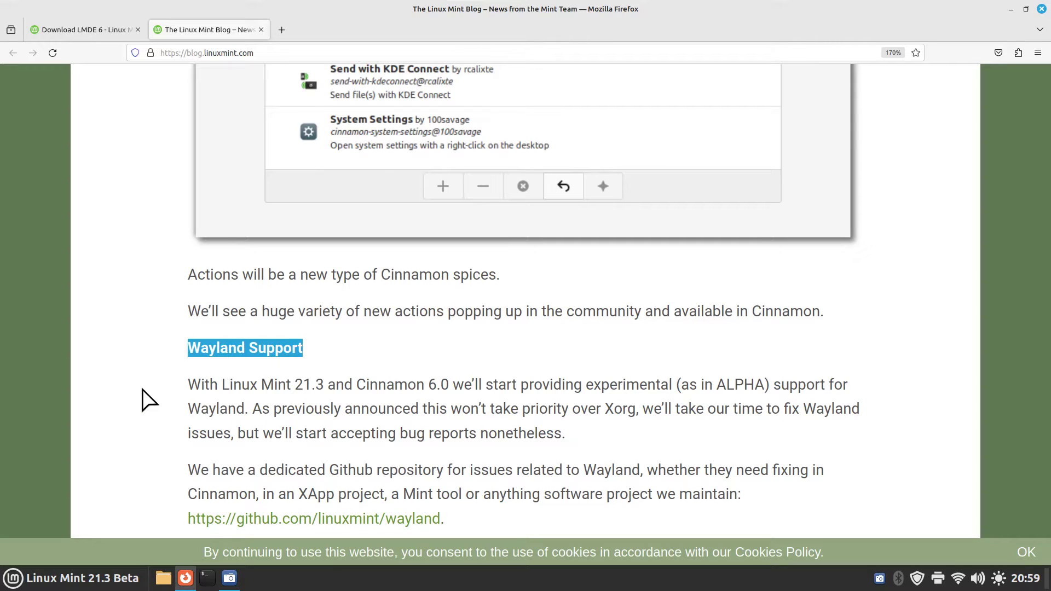
drag(583, 385, 764, 386)
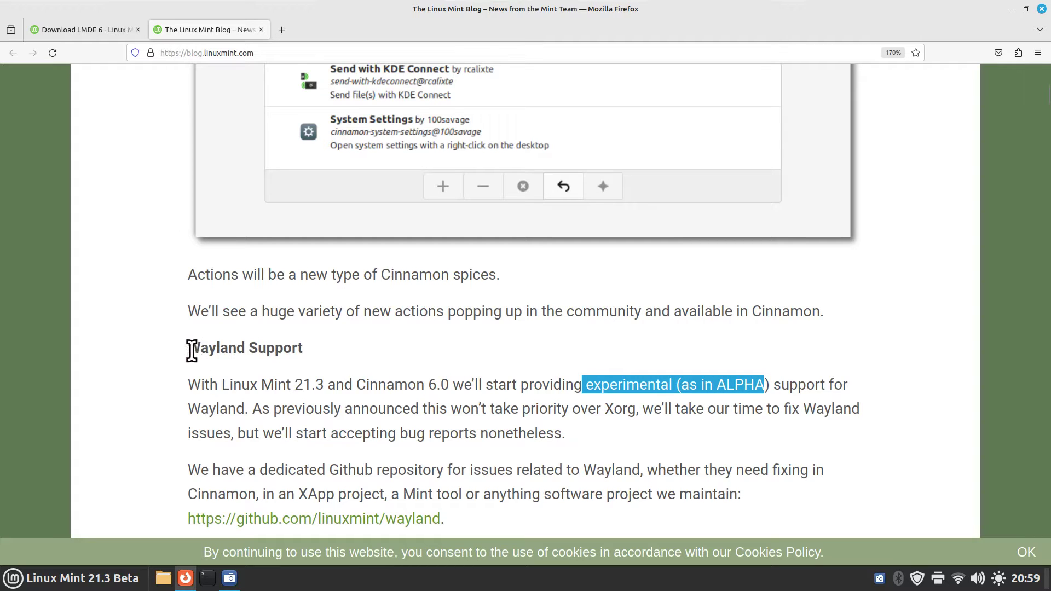
Step: Read Other News and sponsors, highlighting IPTV and Slick Greeter, then close Firefox
scroll(462, 435, down, 6)
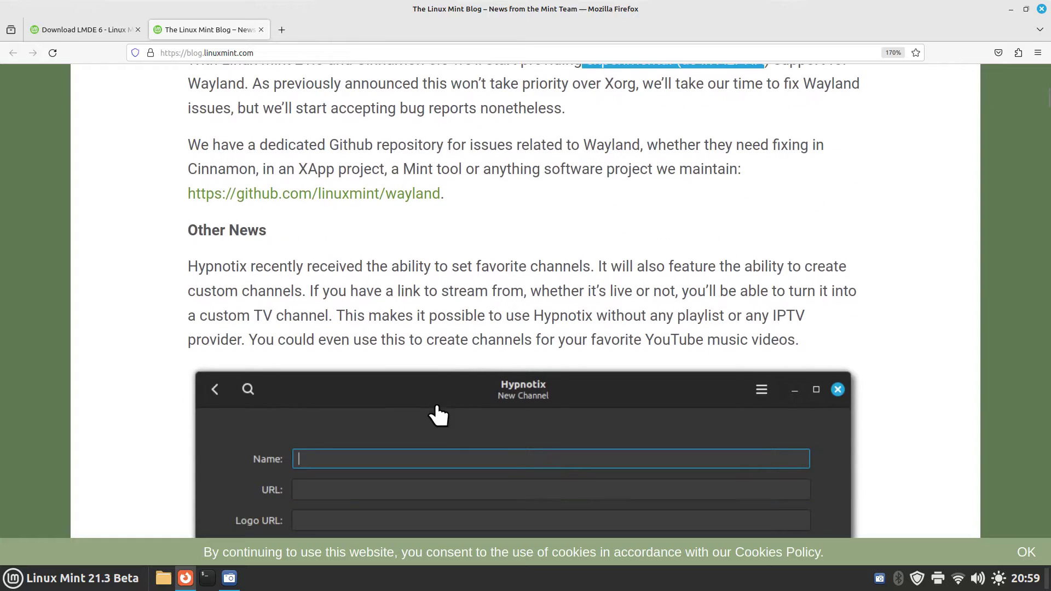
double_click(775, 317)
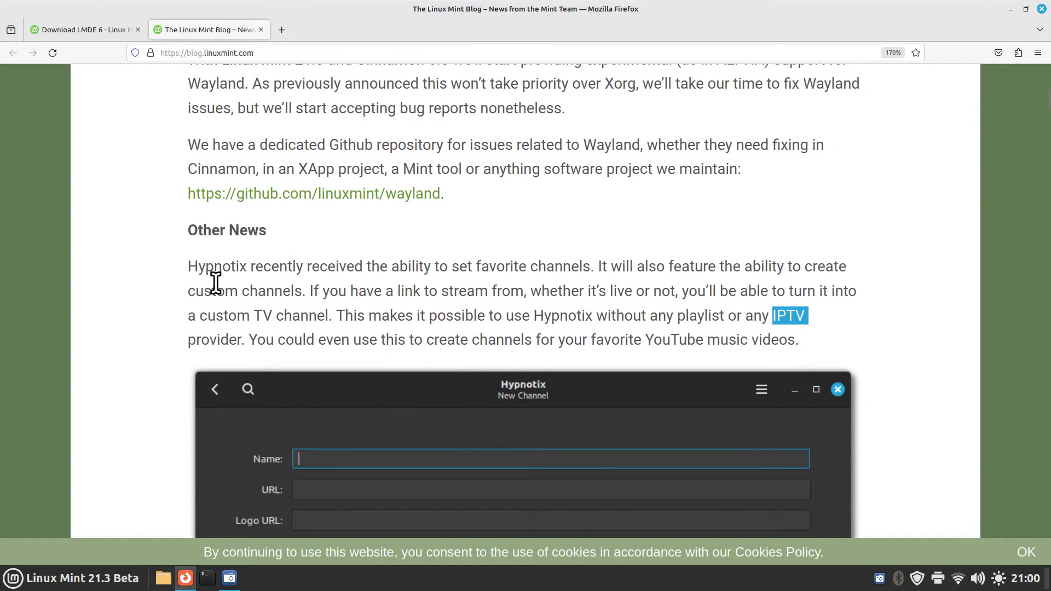
scroll(503, 339, down, 2)
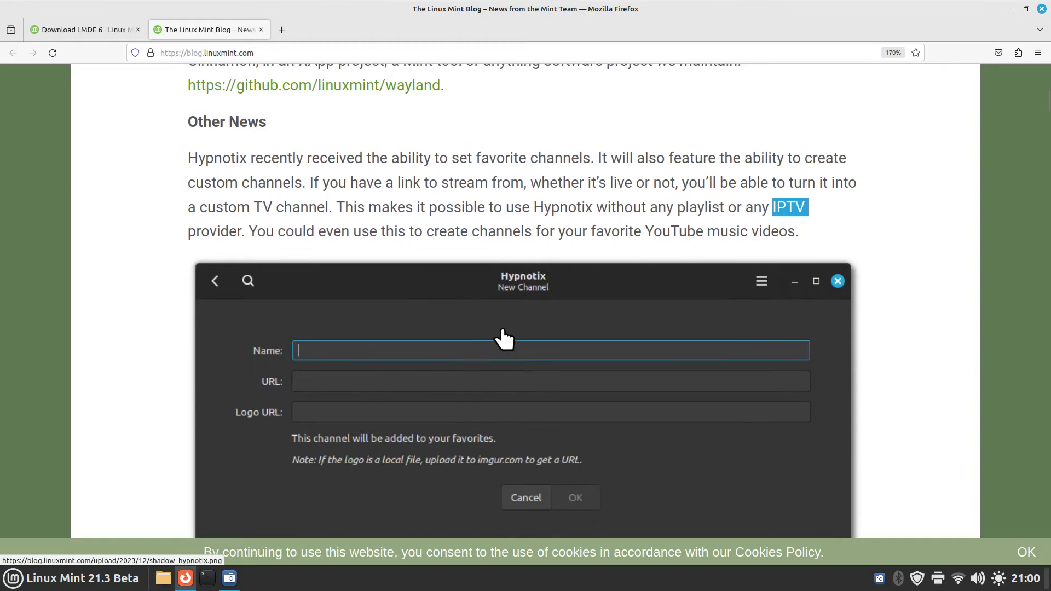
scroll(480, 374, down, 8)
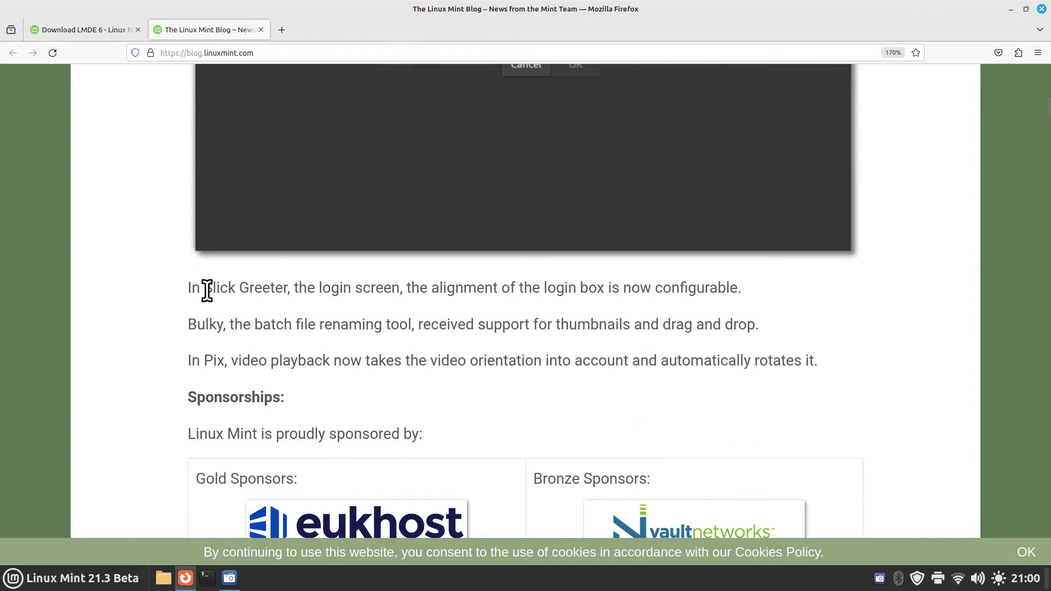
drag(206, 290, 282, 291)
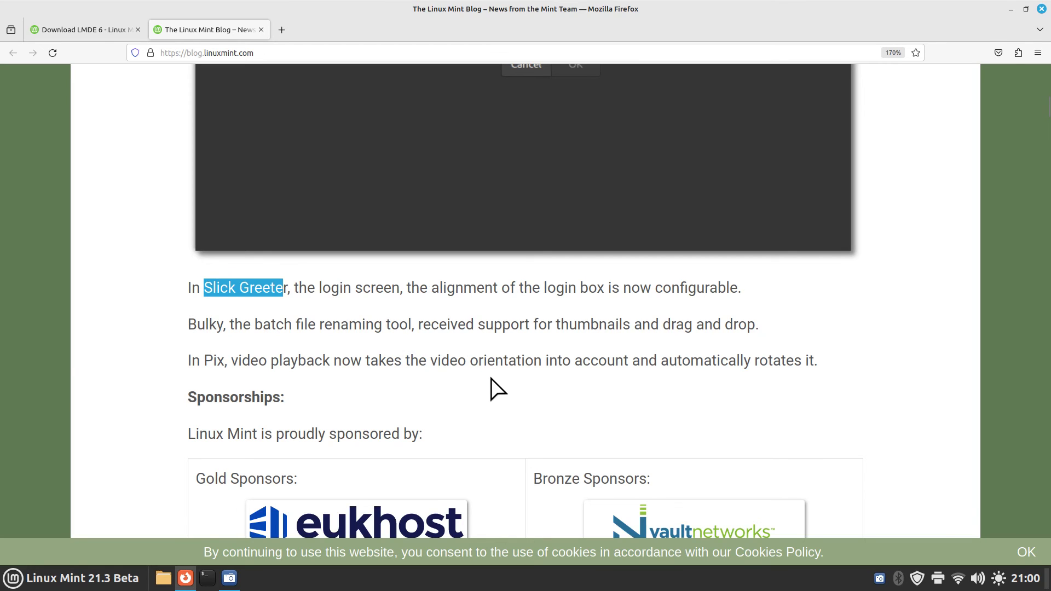
scroll(491, 386, down, 5)
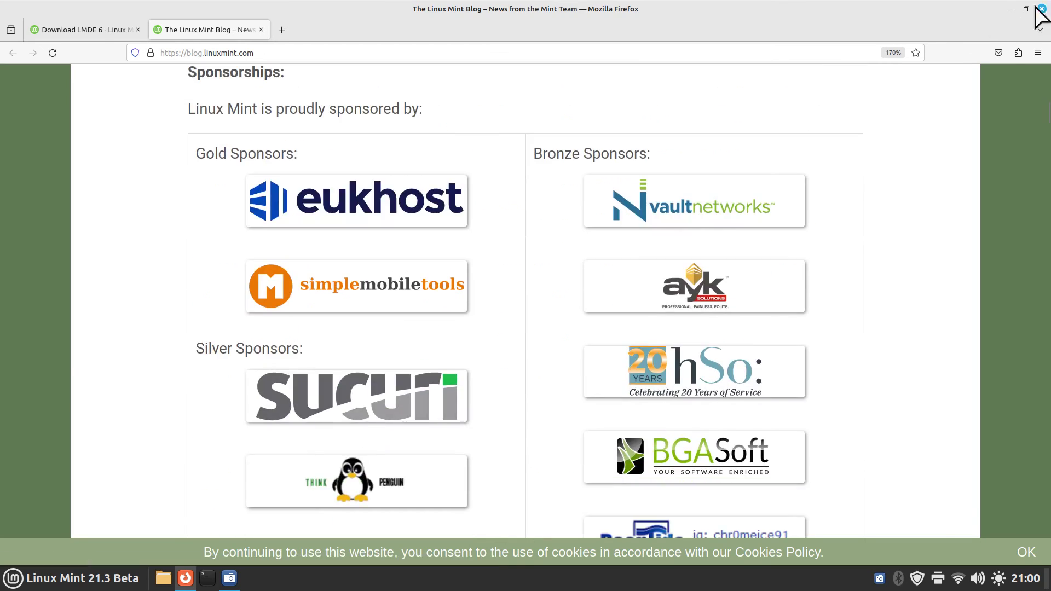
click(1041, 10)
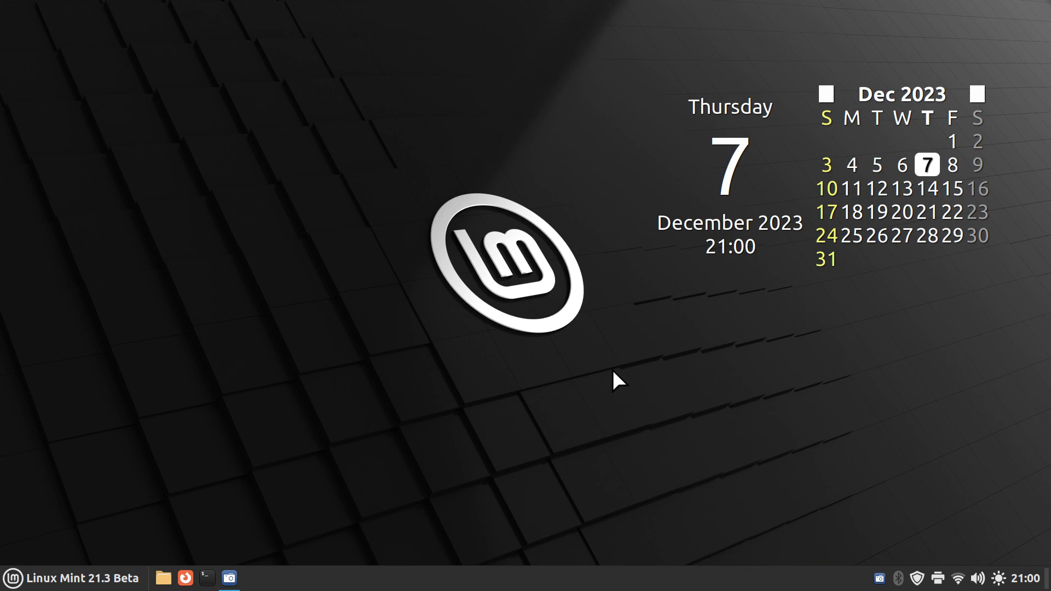